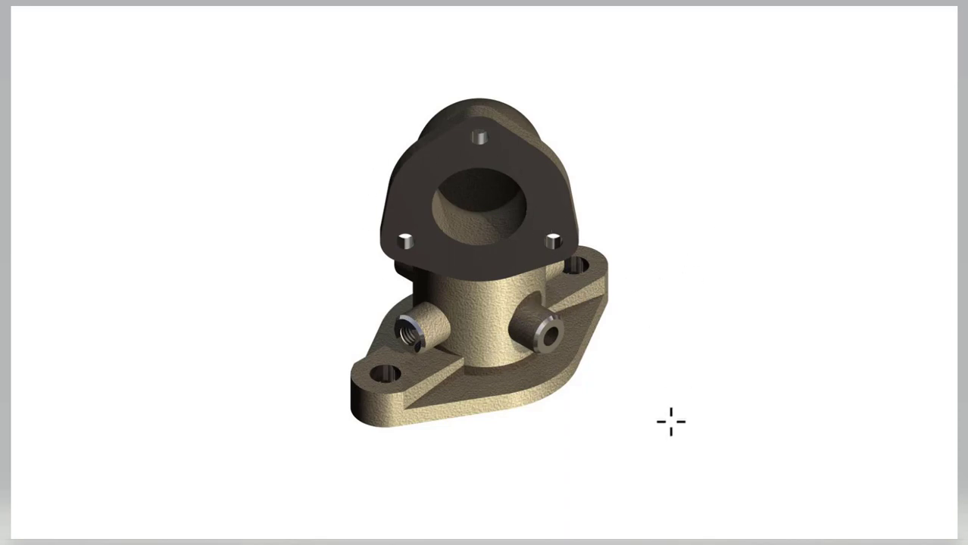
Return from the full-screen render to the PIPE CROSS CONNECTOR.idw drawing window
click(598, 523)
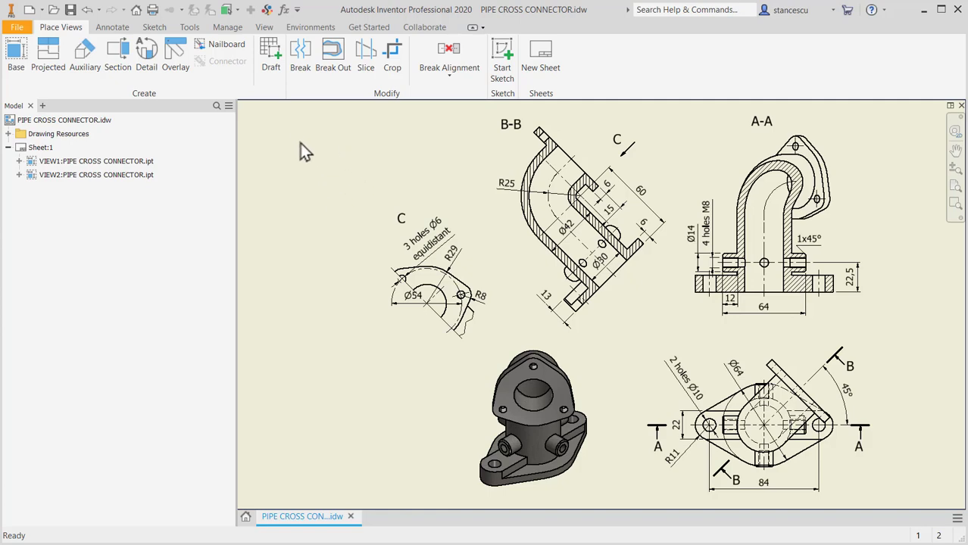
scroll(775, 444, down, 5)
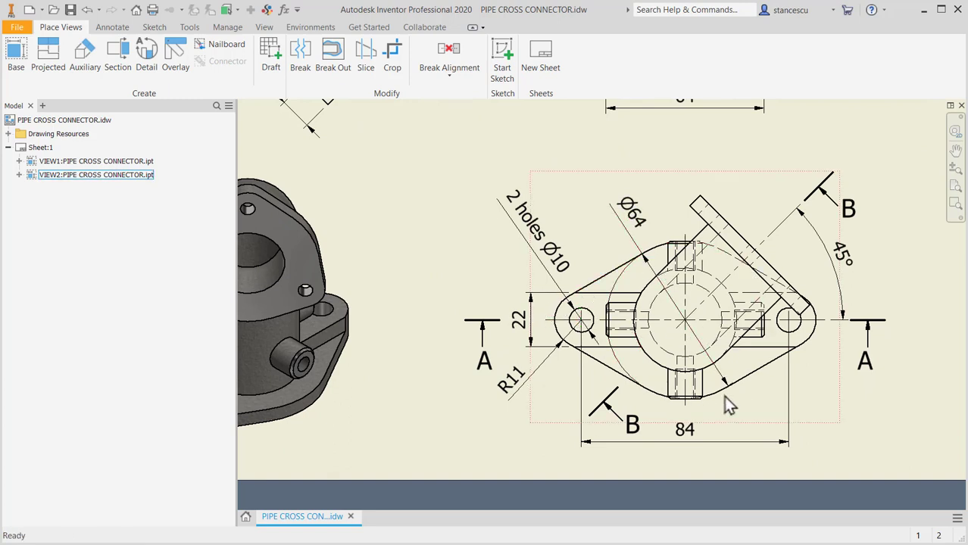
click(640, 227)
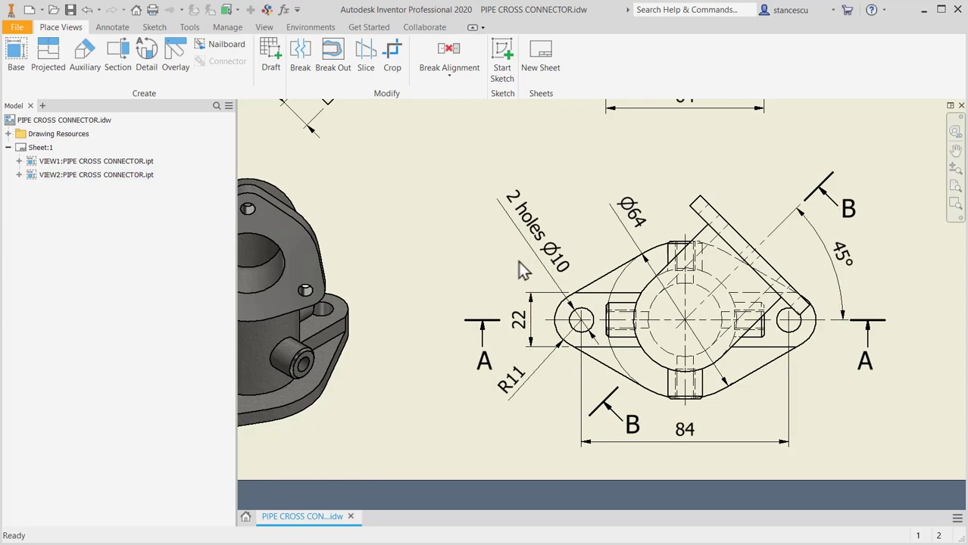
Create a new Standard (mm) part and start a 2D sketch on the horizontal origin plane
click(32, 9)
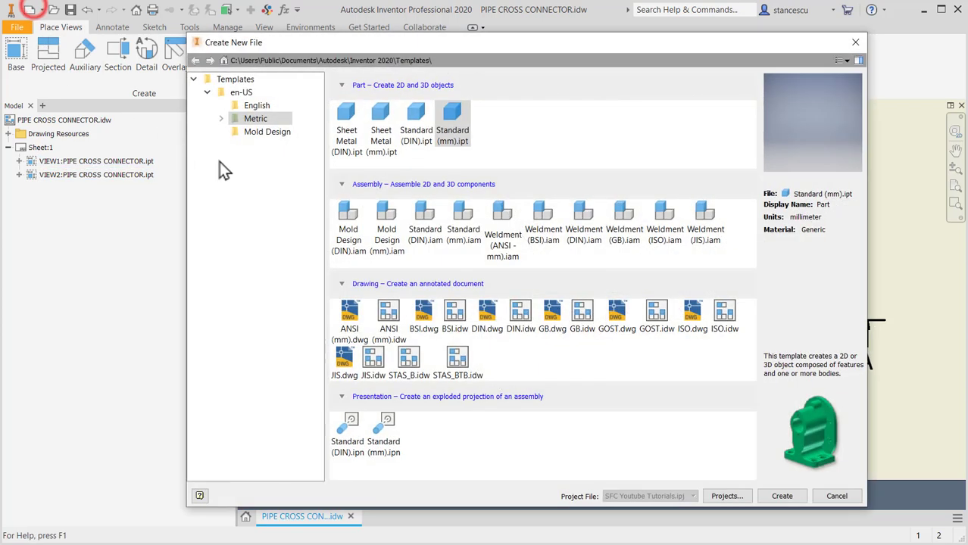
double_click(456, 126)
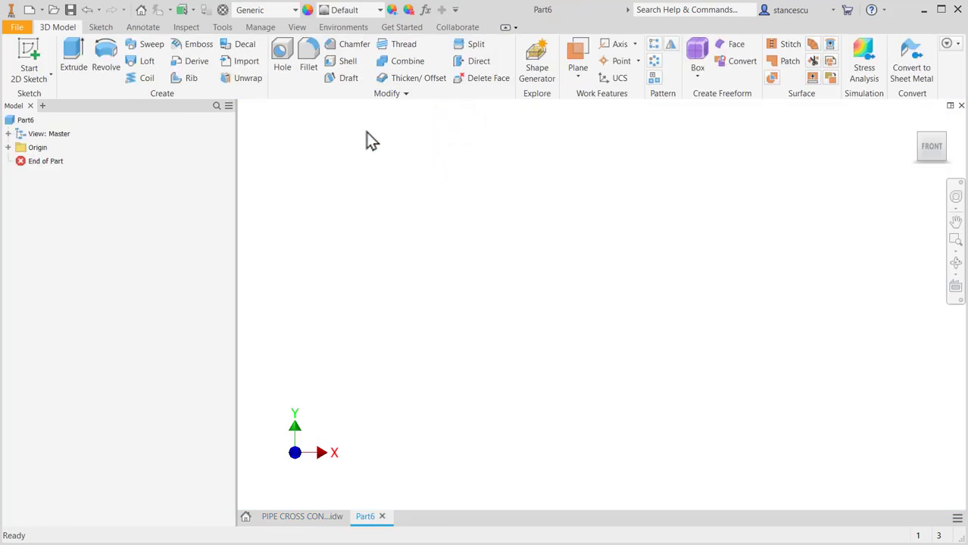
click(28, 59)
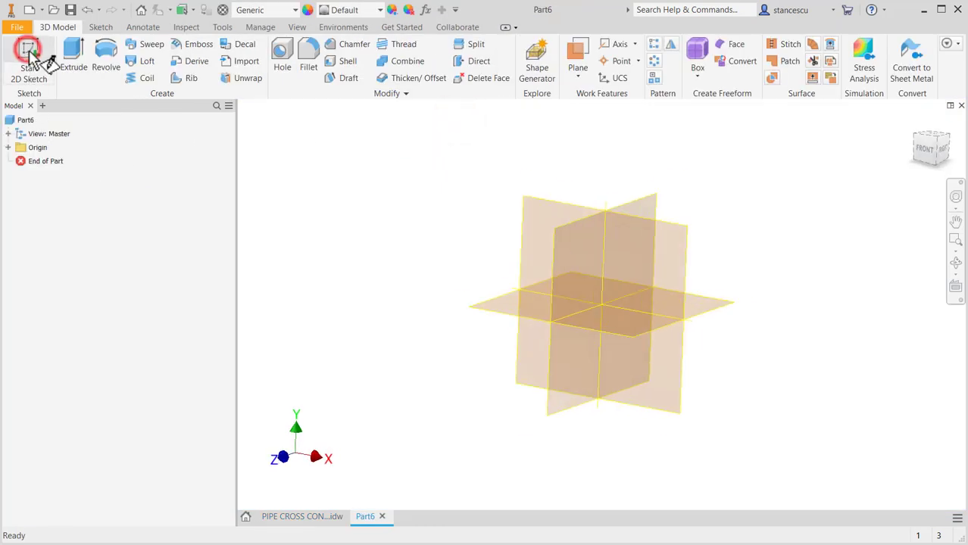
click(504, 301)
click(951, 113)
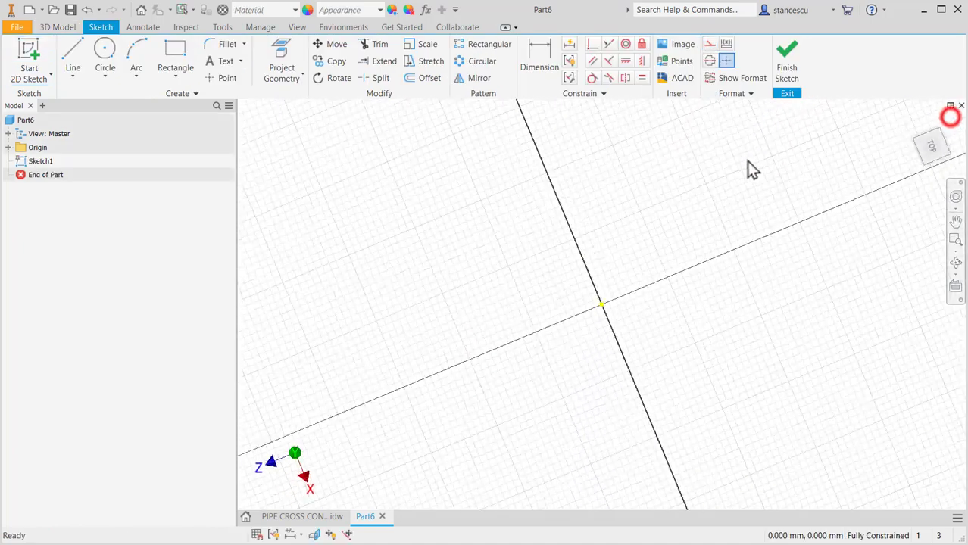
Draw a Ø64 circle at the origin and R11 circles above and below it
click(105, 48)
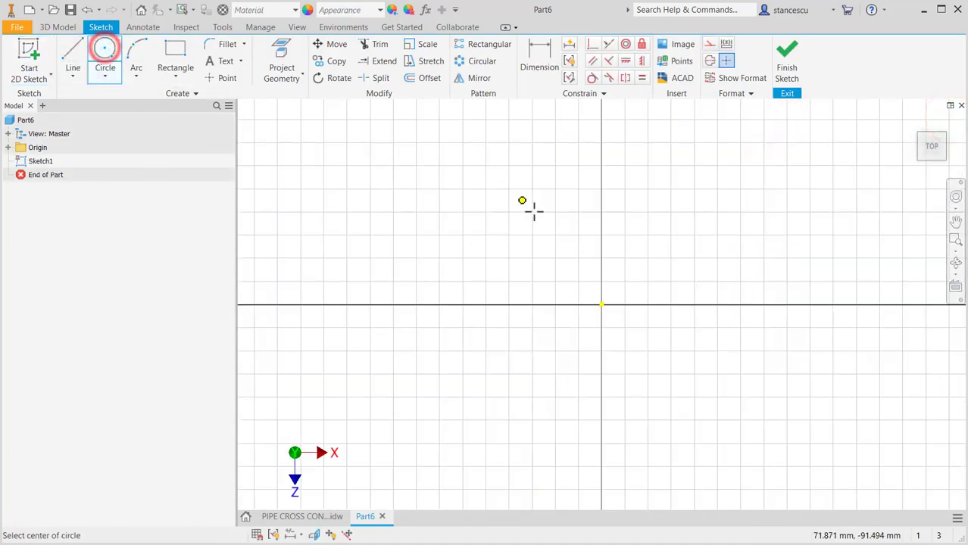
click(601, 305)
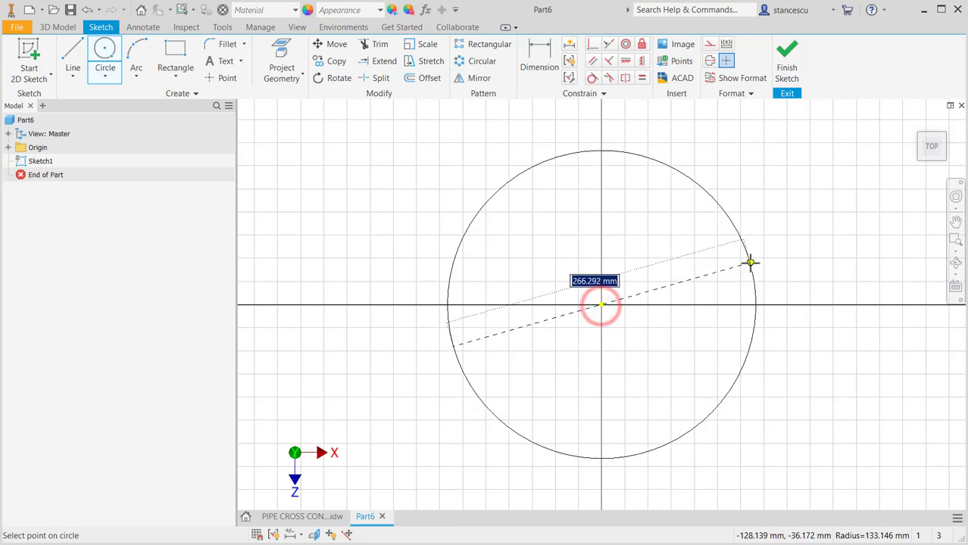
text(6)
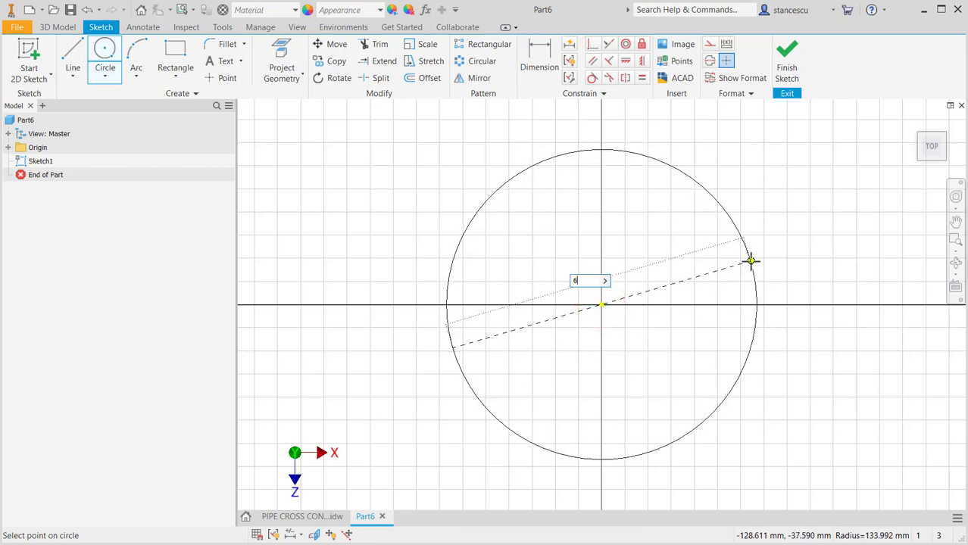
text(4)
key(Return)
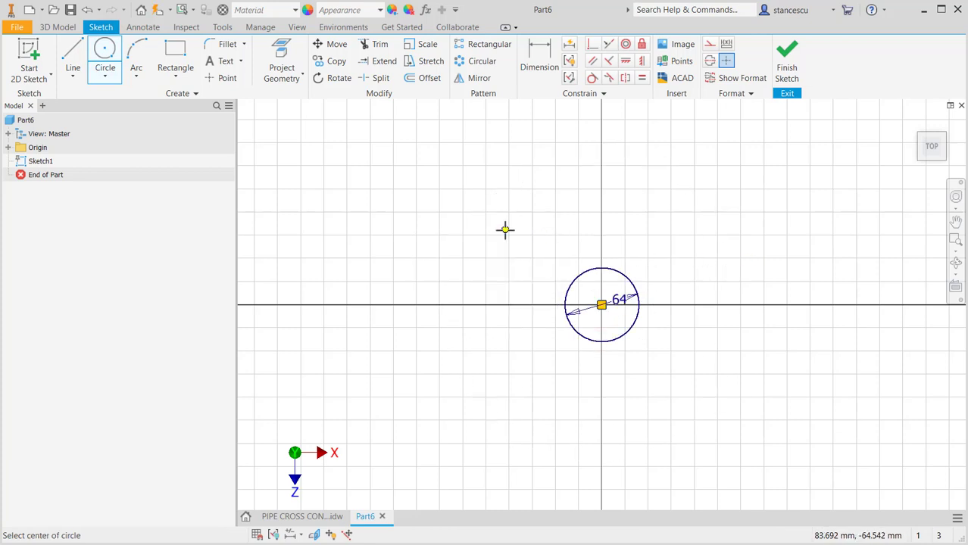
click(585, 222)
right_click(606, 226)
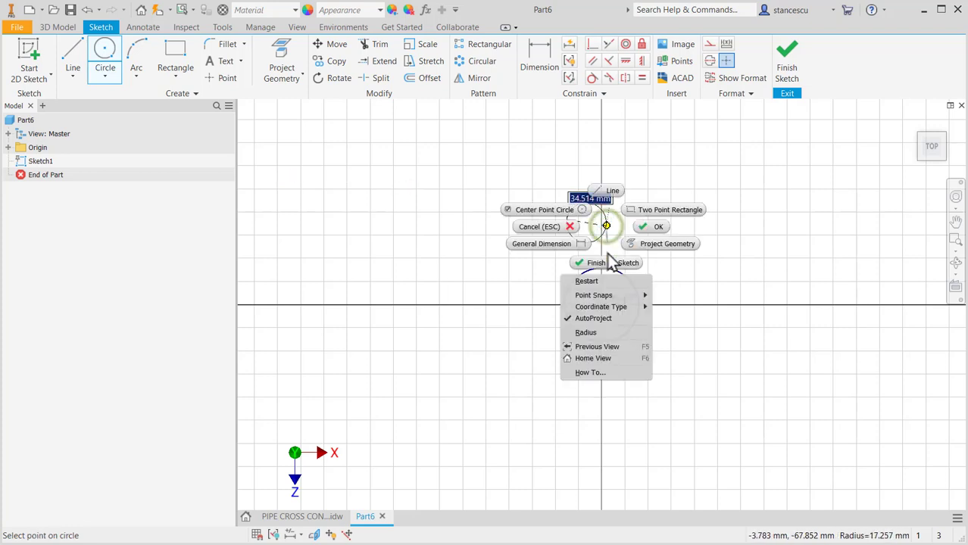
click(597, 334)
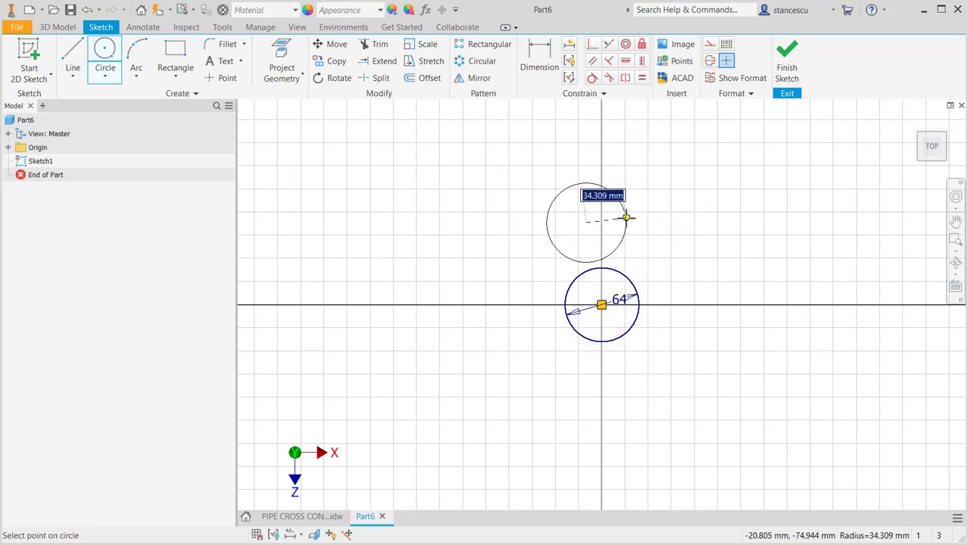
text(11)
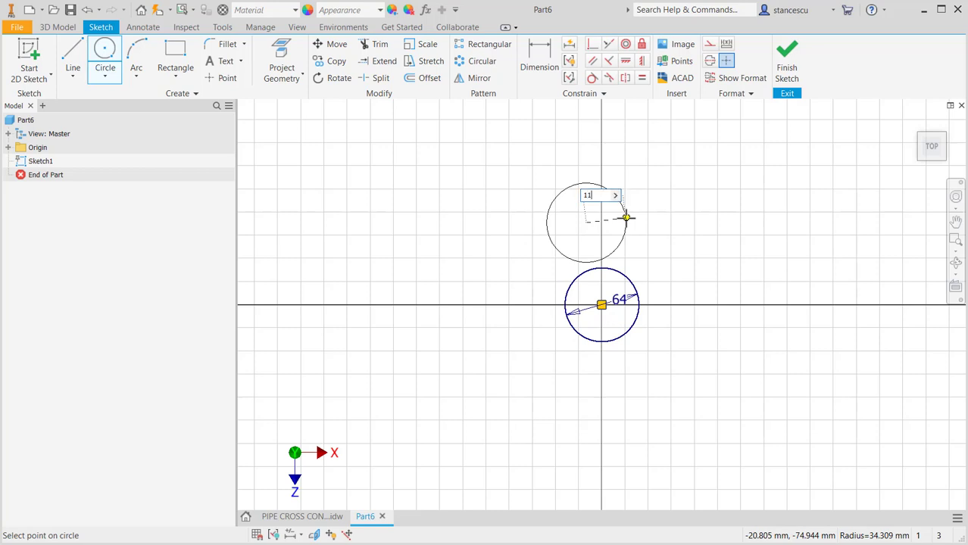
key(Return)
click(631, 372)
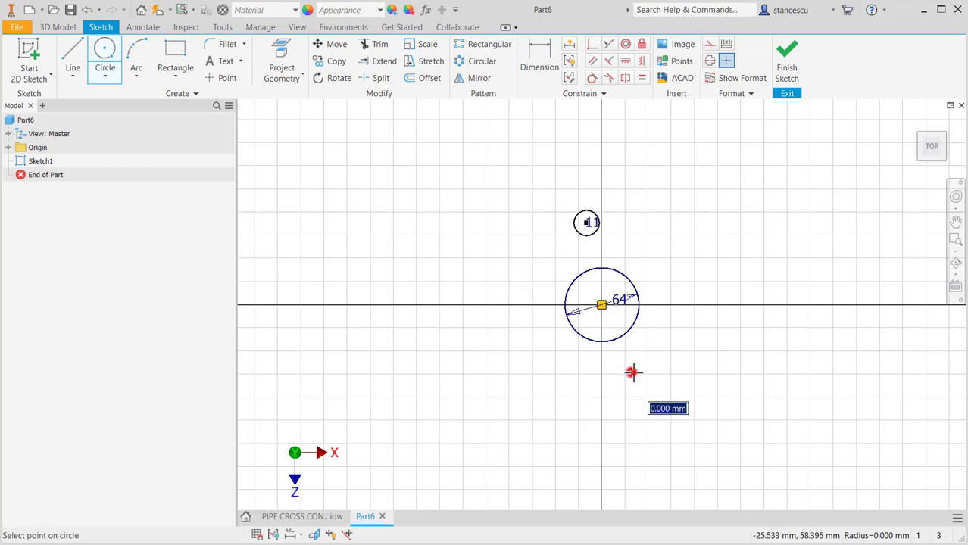
key(Escape)
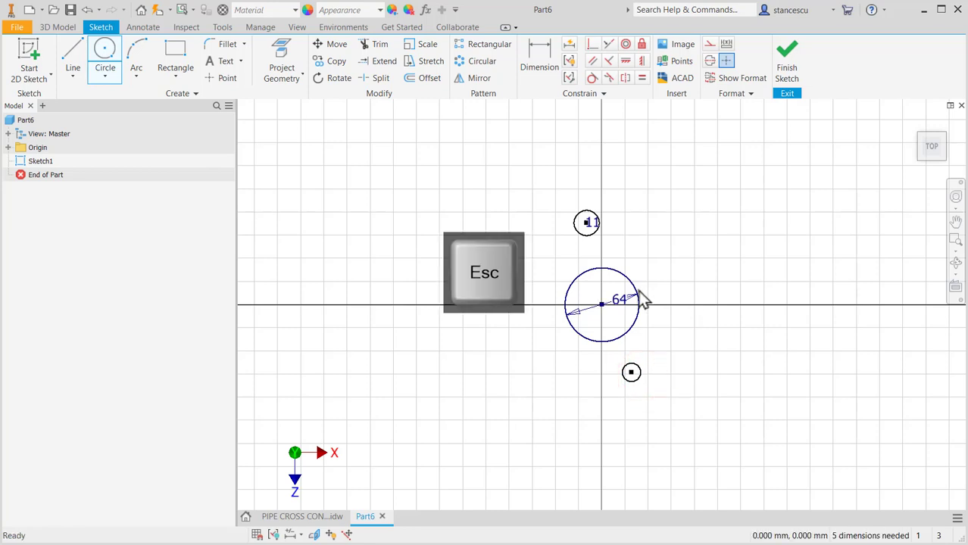
Make the two small circles equal and align both centres vertically with the Ø64 circle's centre
click(587, 210)
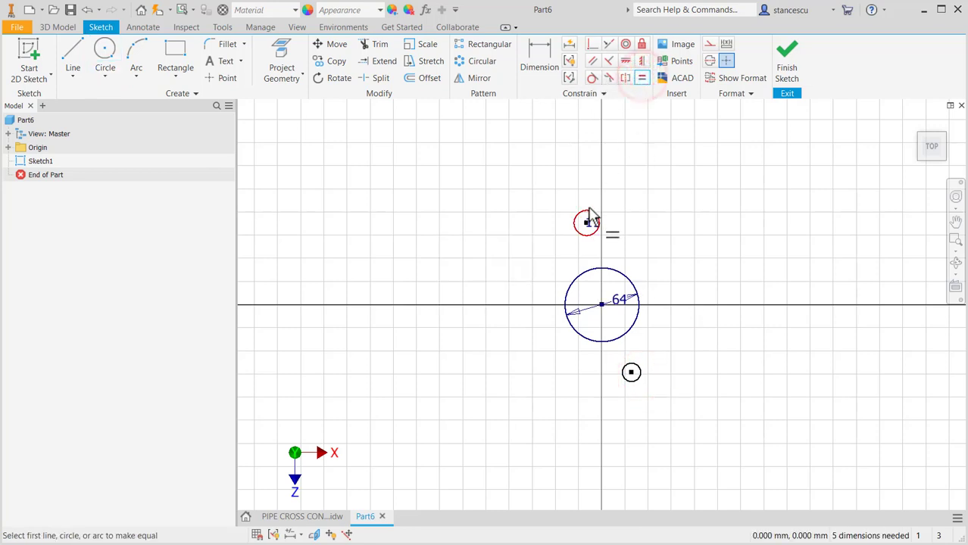
click(638, 365)
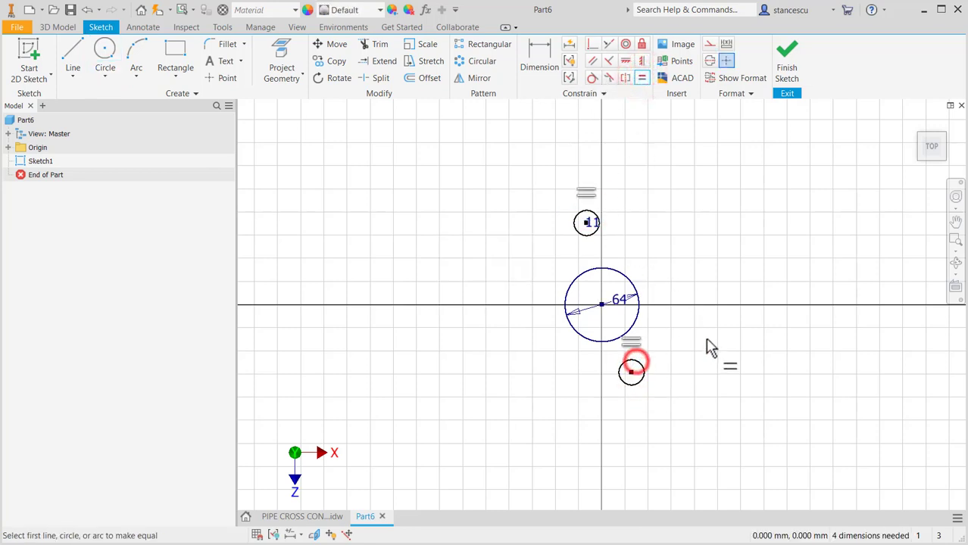
click(638, 61)
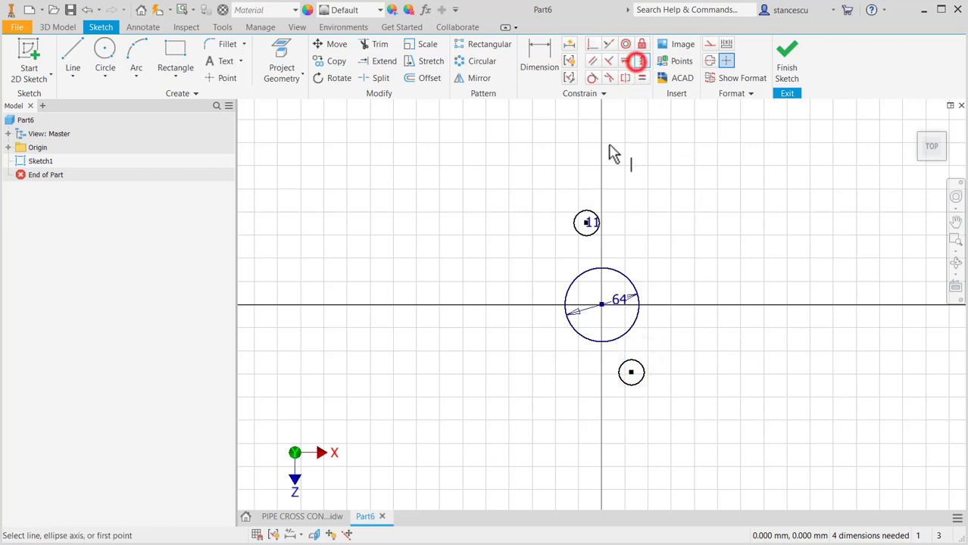
click(587, 222)
click(632, 375)
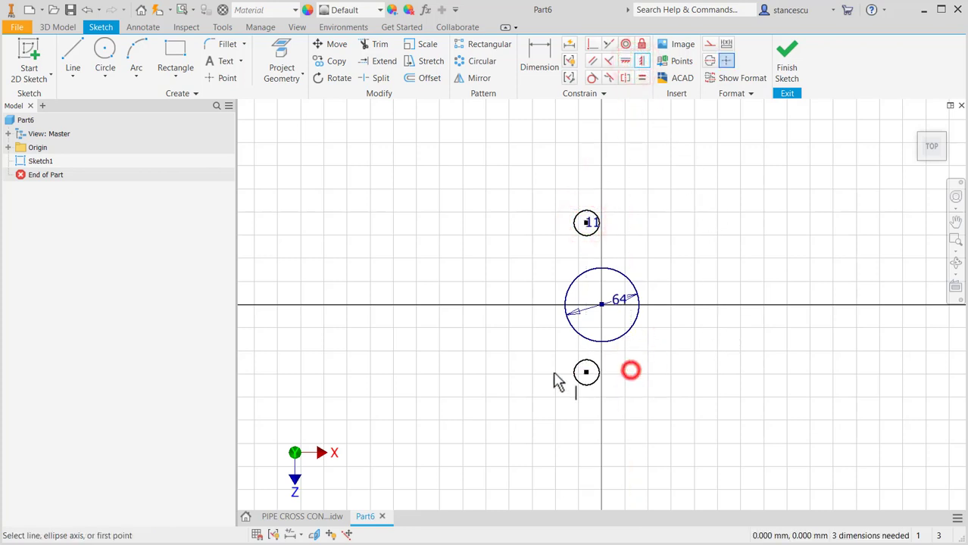
click(587, 222)
click(600, 304)
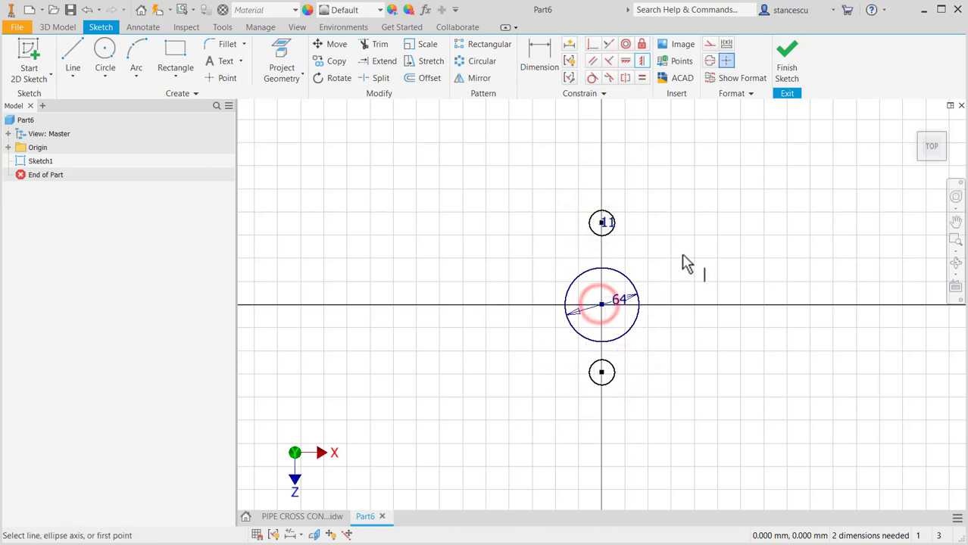
scroll(603, 241, up, 3)
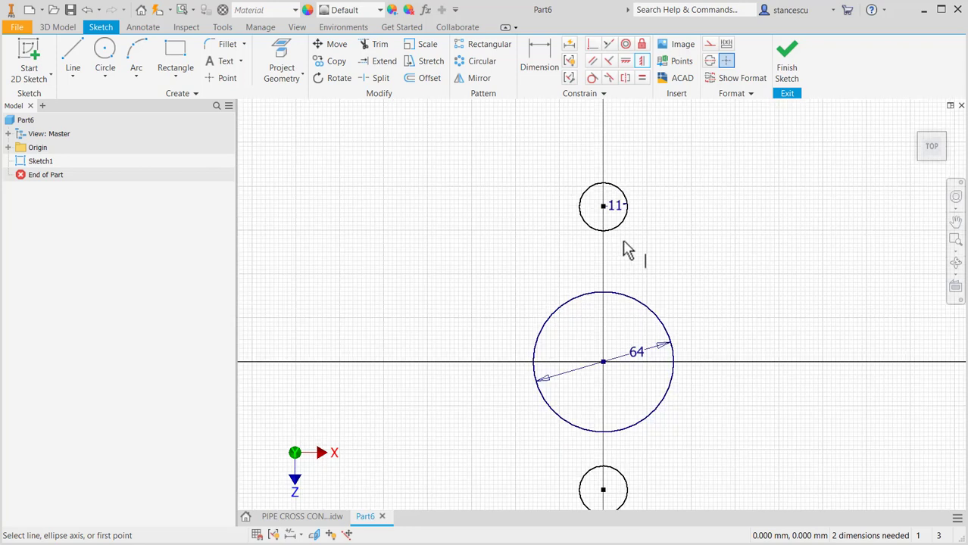
key(Escape)
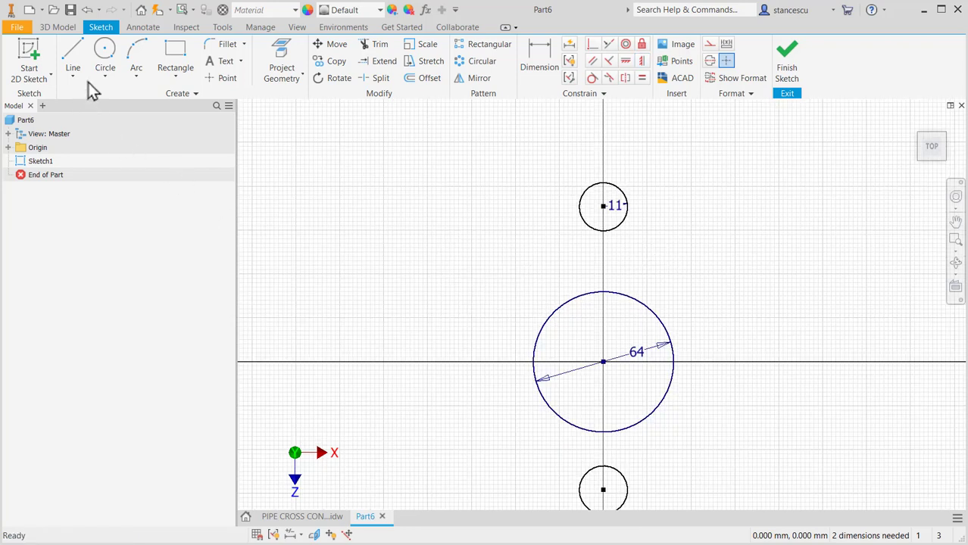
Draw four tangent lines joining the Ø64 circle to the top and bottom R11 circles
click(70, 59)
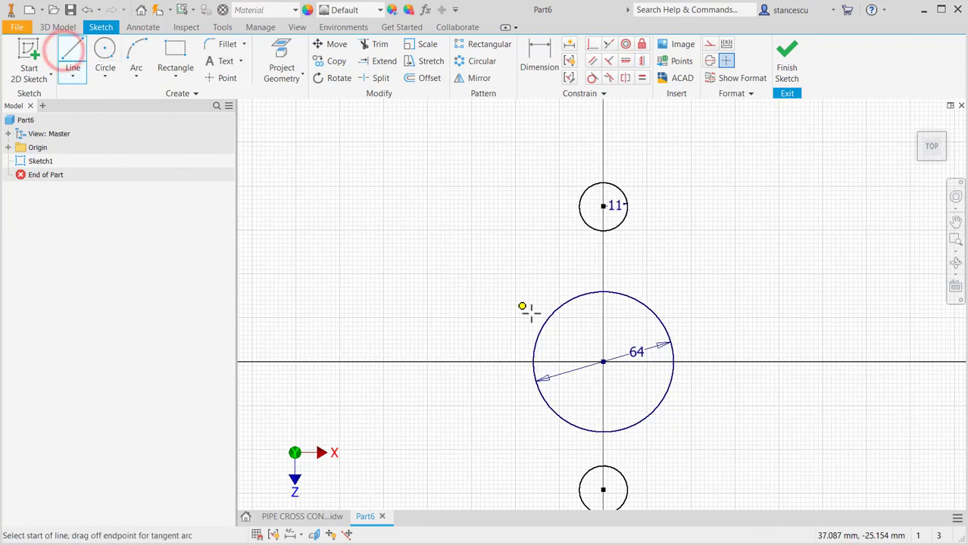
mouse_move(537, 337)
mouse_down()
mouse_move(542, 265)
mouse_move(580, 198)
mouse_move(672, 227)
mouse_move(671, 341)
mouse_up()
middle_drag(713, 442, 739, 361)
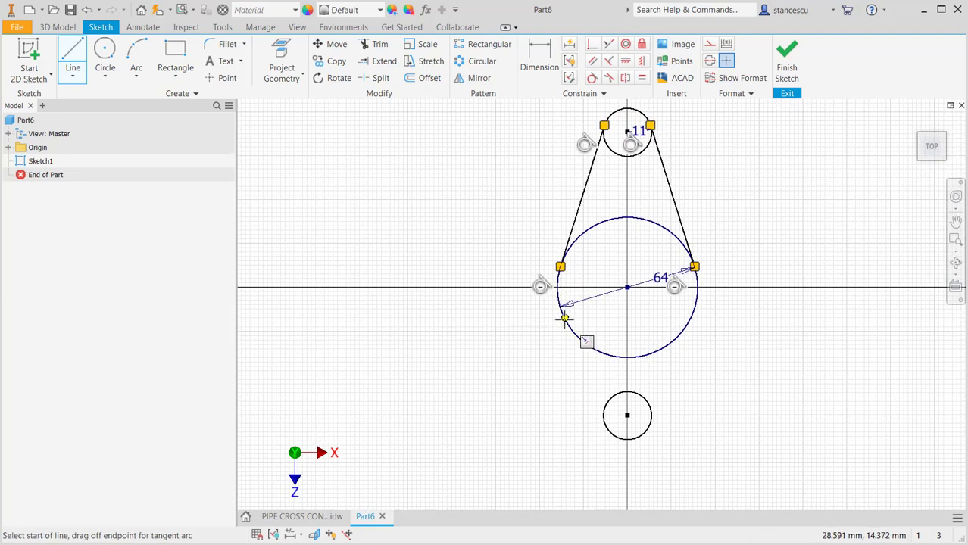
mouse_move(564, 316)
mouse_down()
mouse_move(583, 327)
mouse_move(562, 313)
mouse_up()
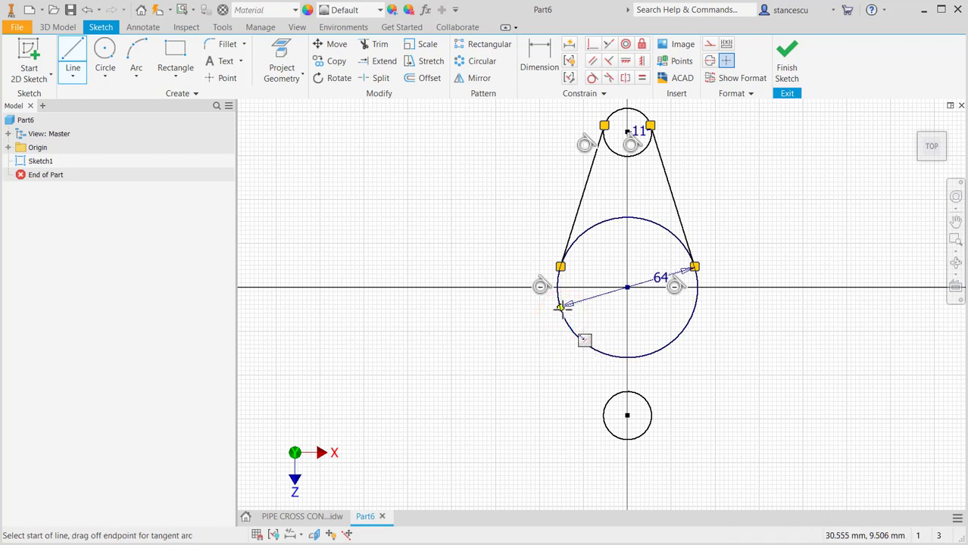
drag(561, 308, 692, 312)
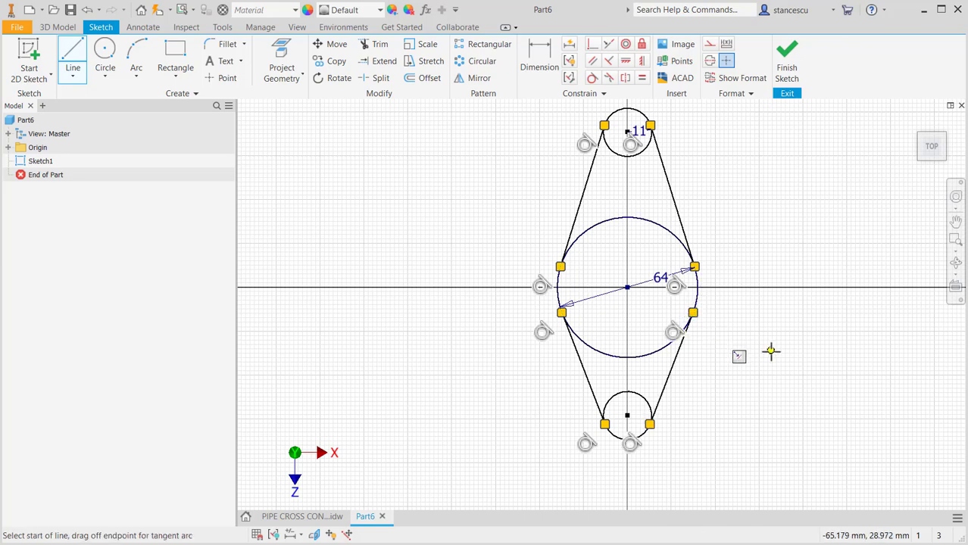
key(Escape)
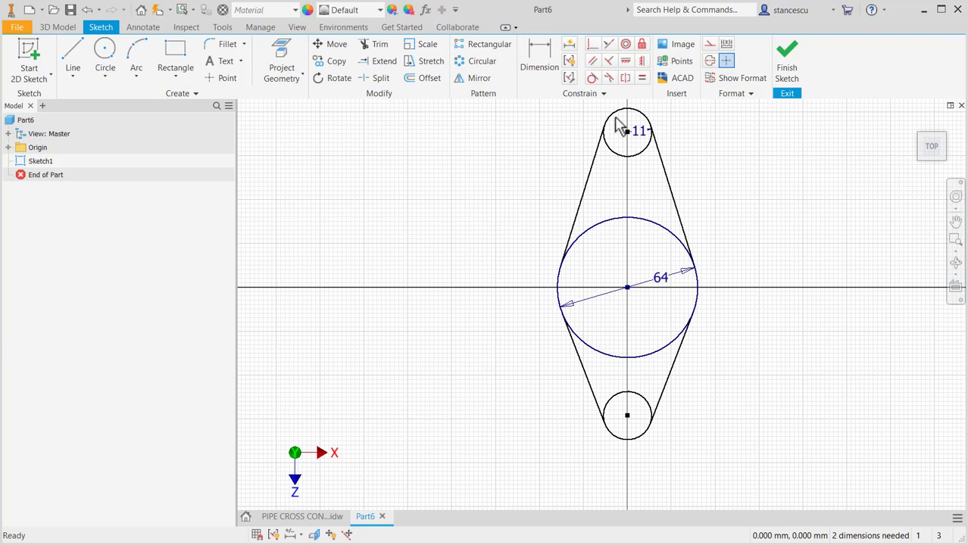
Constrain the lower-left tangent line equal to the upper-left one
click(641, 76)
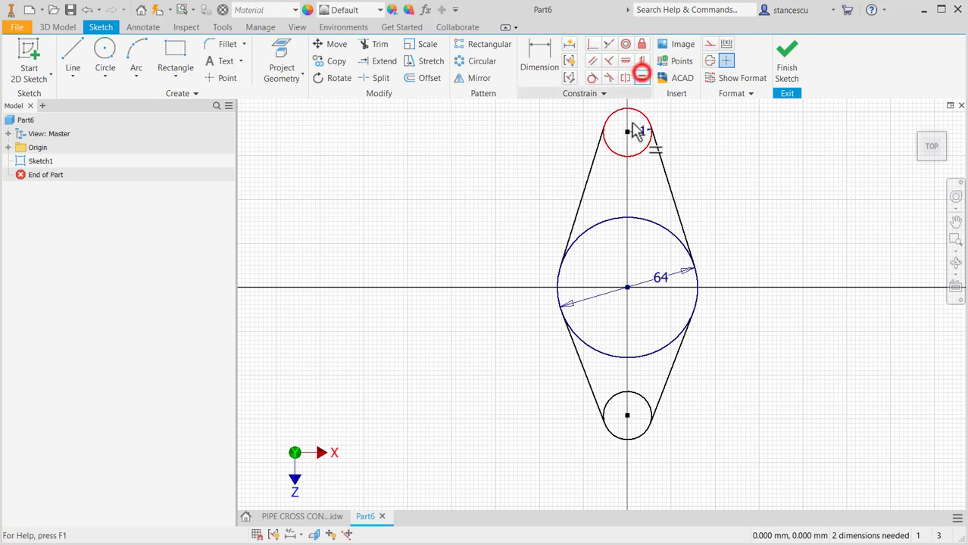
click(584, 195)
click(579, 367)
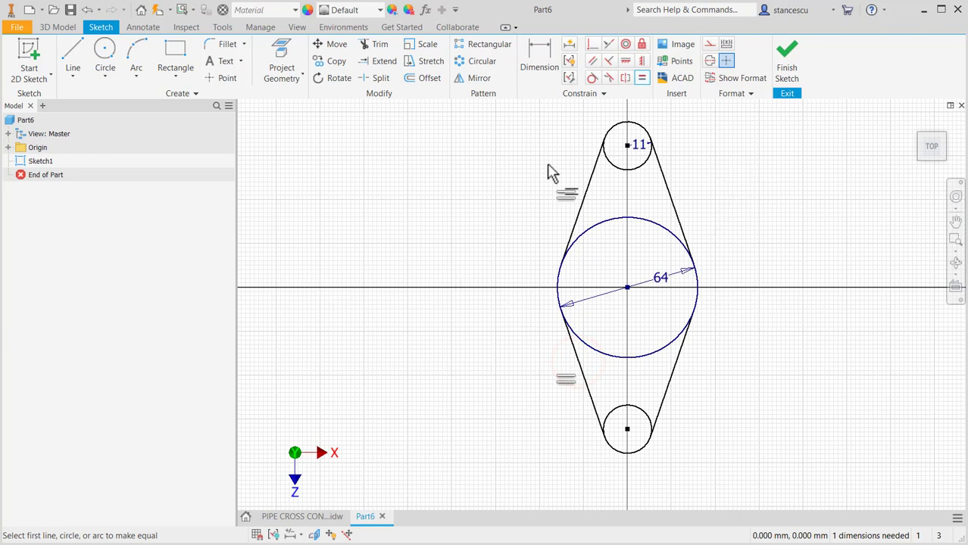
Trim away the inner arcs of the upper and lower end circles
click(379, 43)
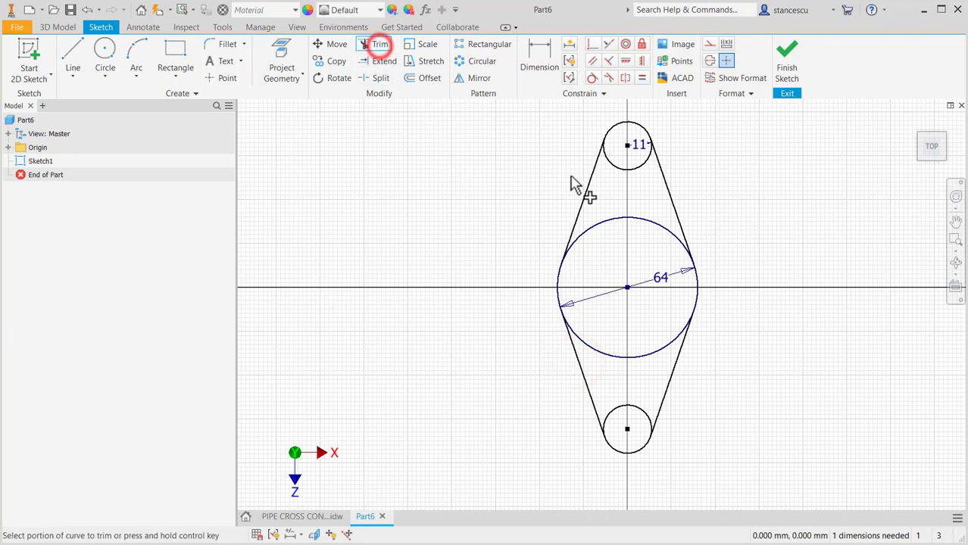
click(619, 166)
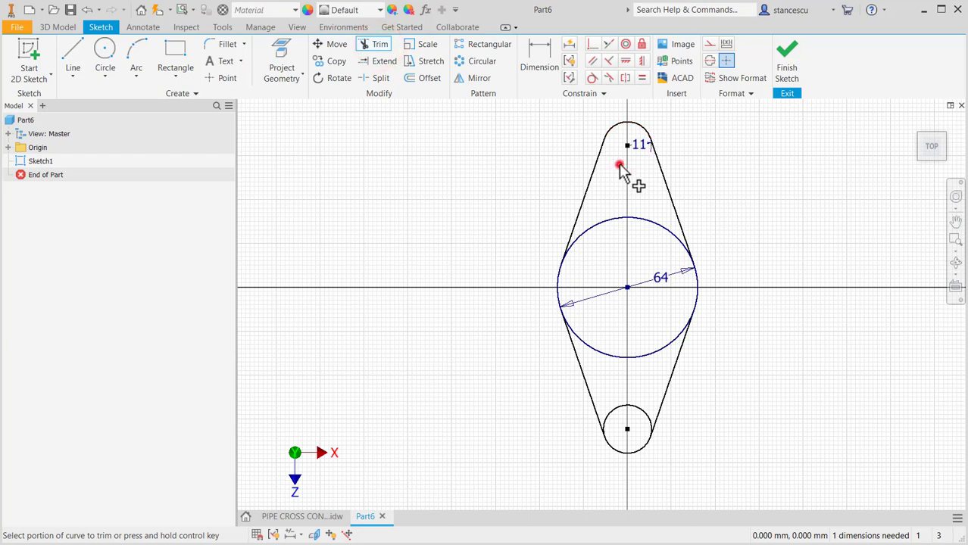
click(614, 415)
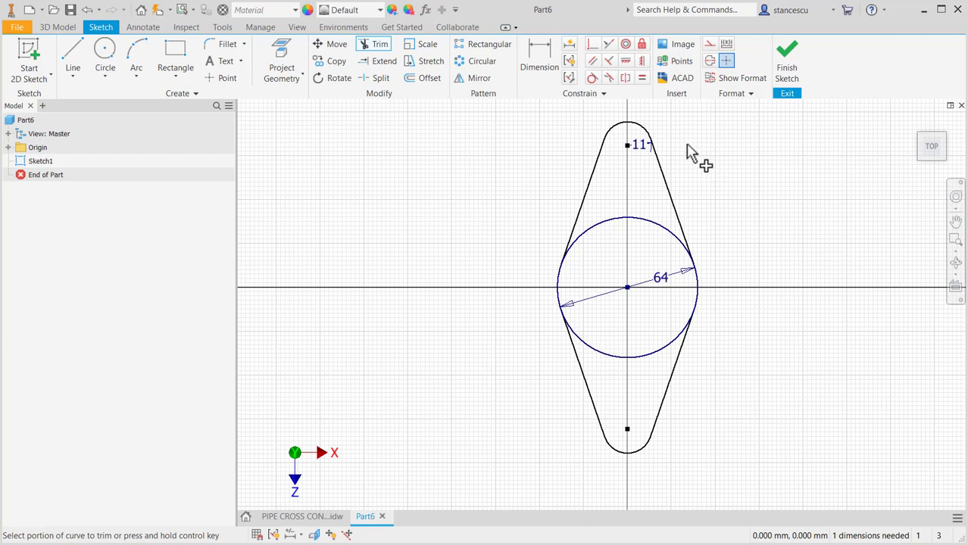
Dimension the distance between the two end arcs' centres to 84 mm
click(542, 55)
click(617, 126)
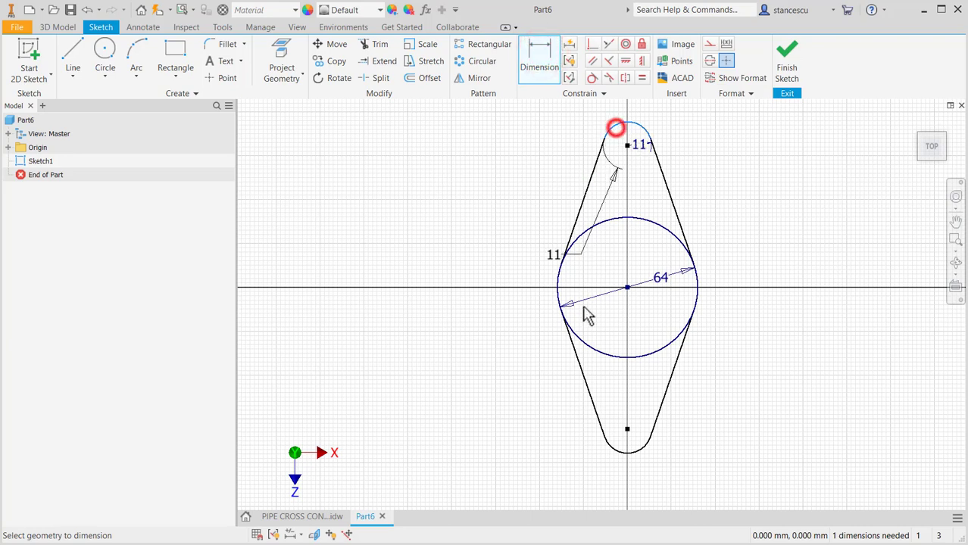
click(617, 449)
click(496, 333)
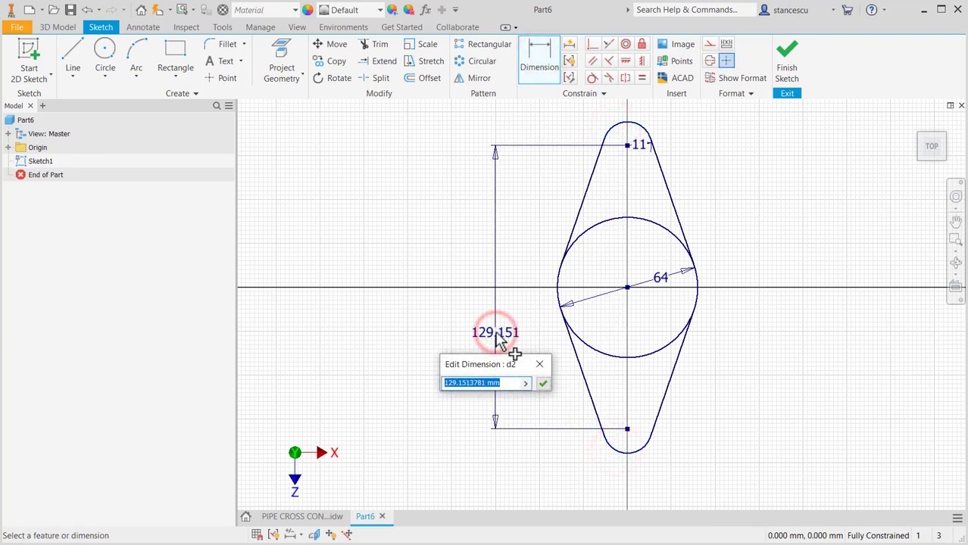
text(8)
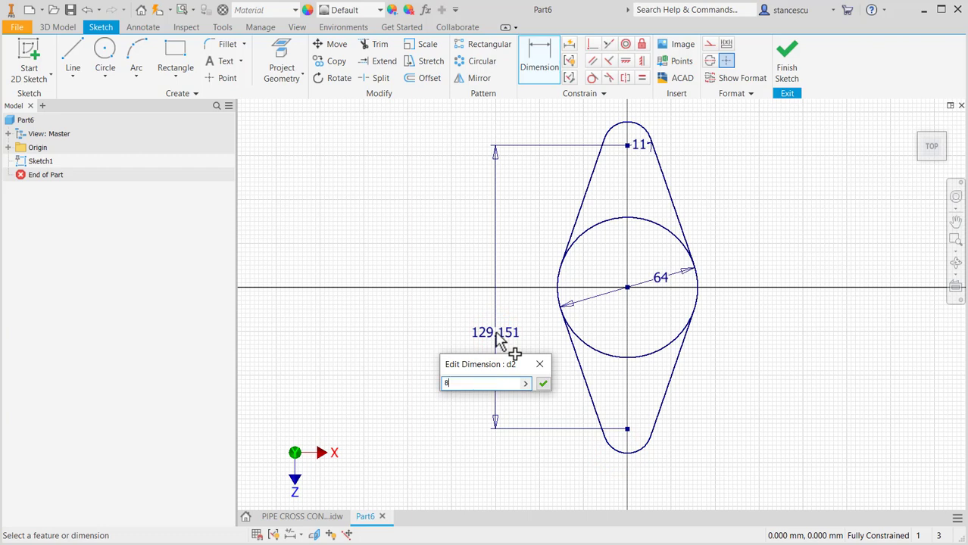
text(4)
key(Return)
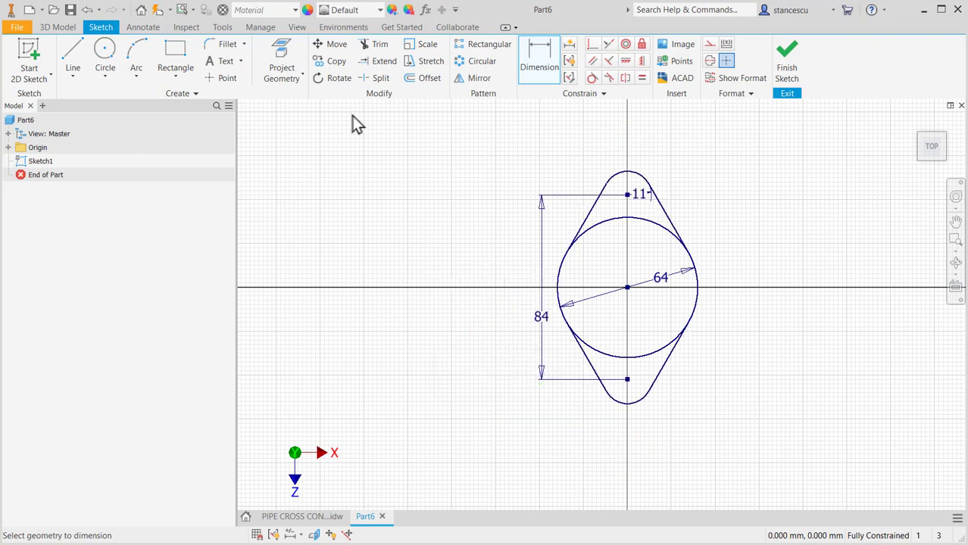
Split the Ø64 circle at its upper and lower tangent points
click(380, 78)
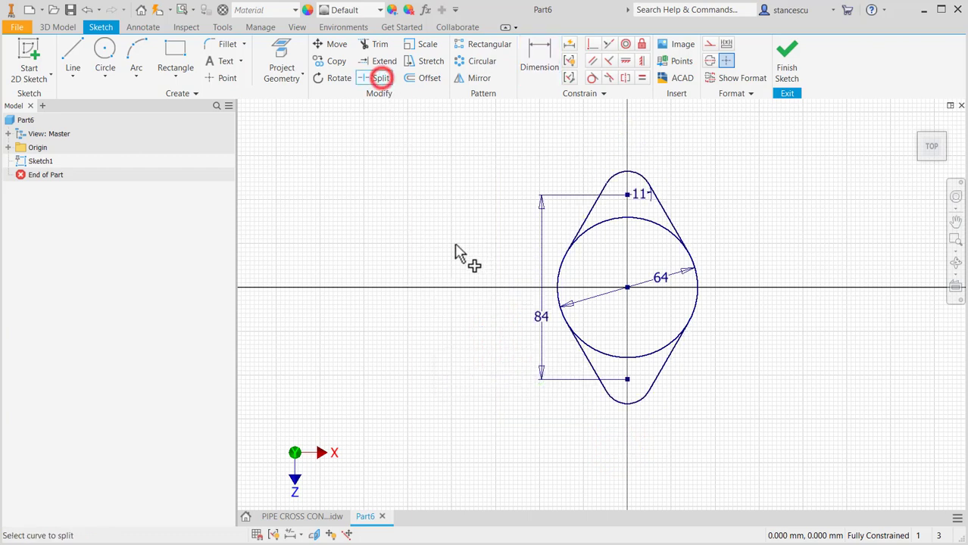
click(609, 219)
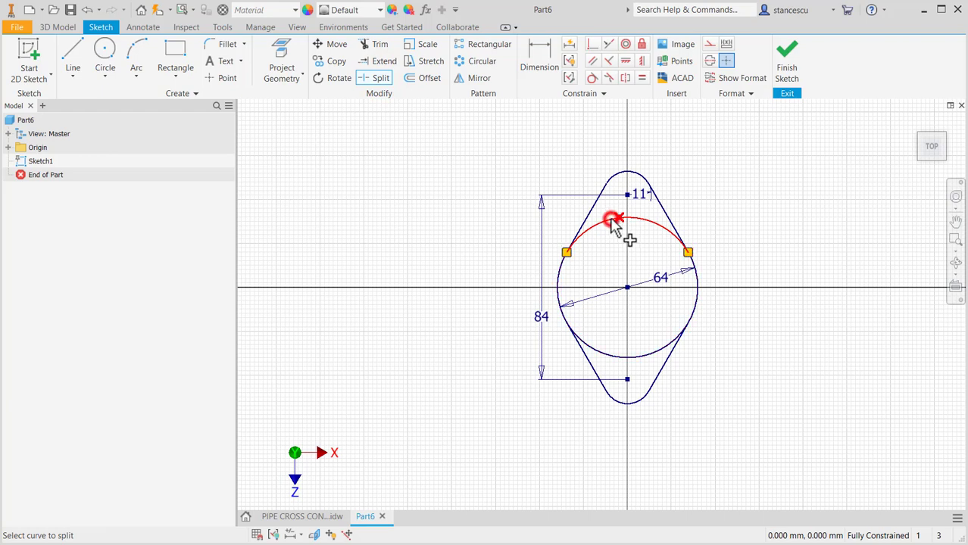
click(598, 364)
click(665, 370)
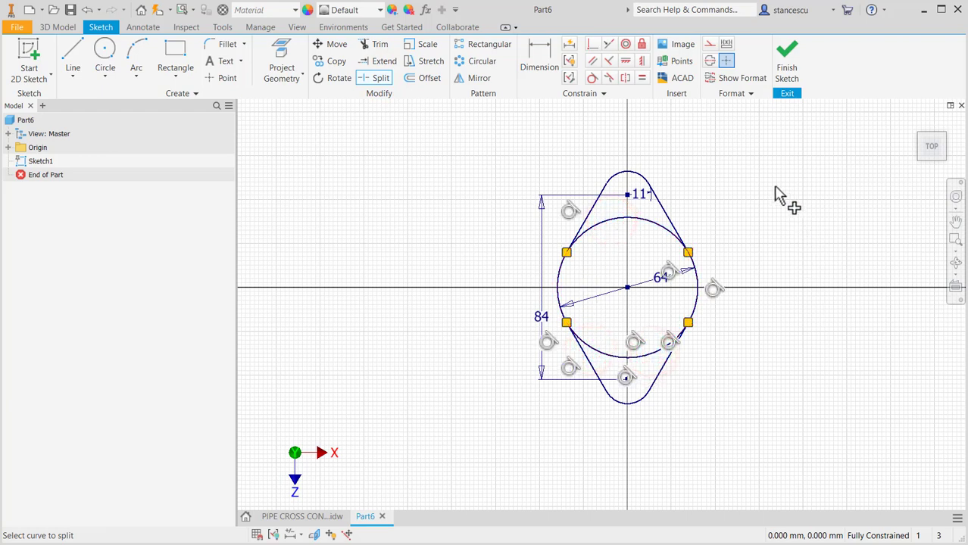
key(Escape)
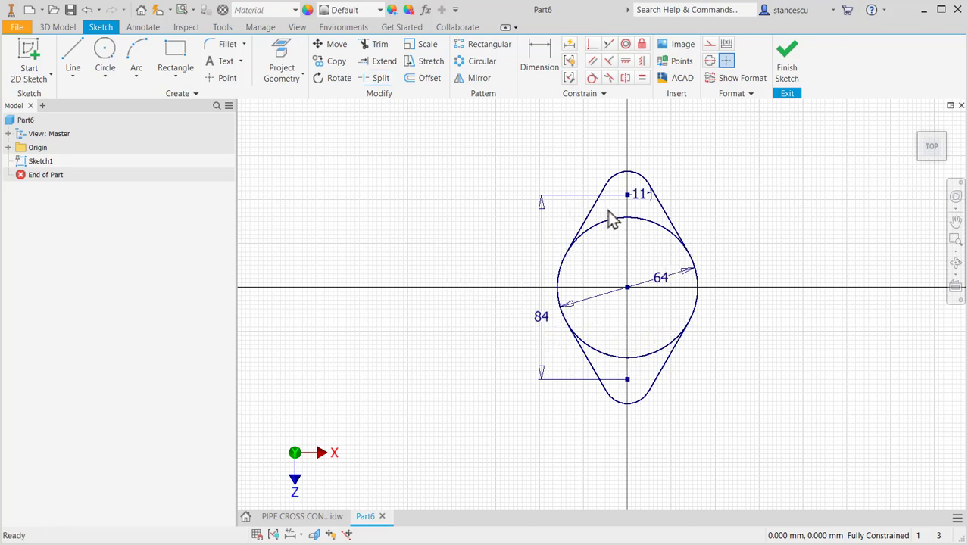
Convert the Ø64 circle to construction geometry and finish the base outline sketch
mouse_move(601, 253)
mouse_down()
mouse_move(611, 321)
mouse_move(601, 373)
mouse_up()
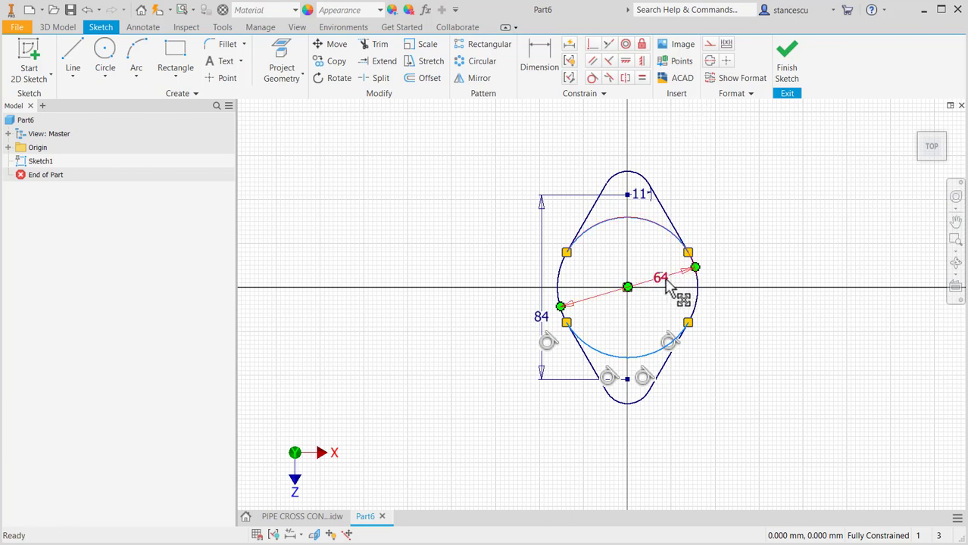
click(712, 44)
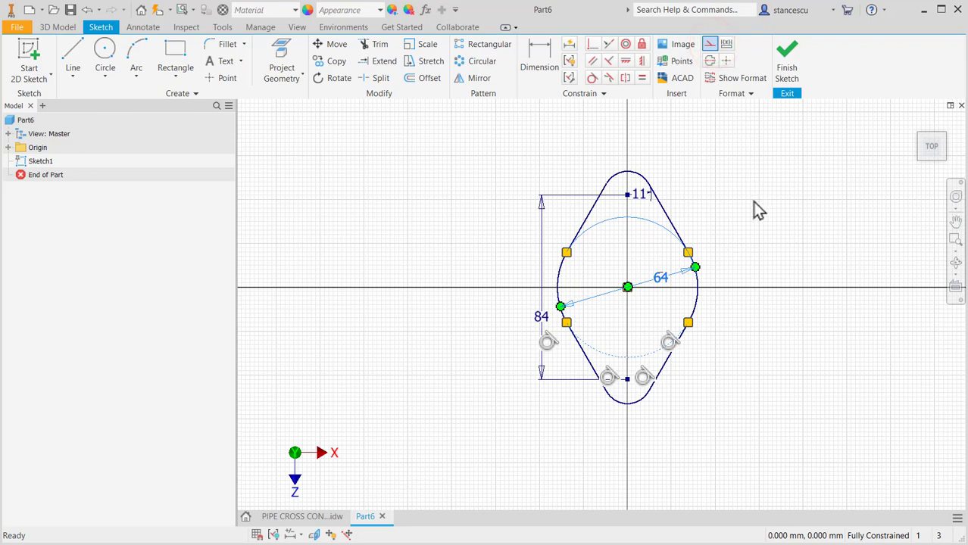
key(Escape)
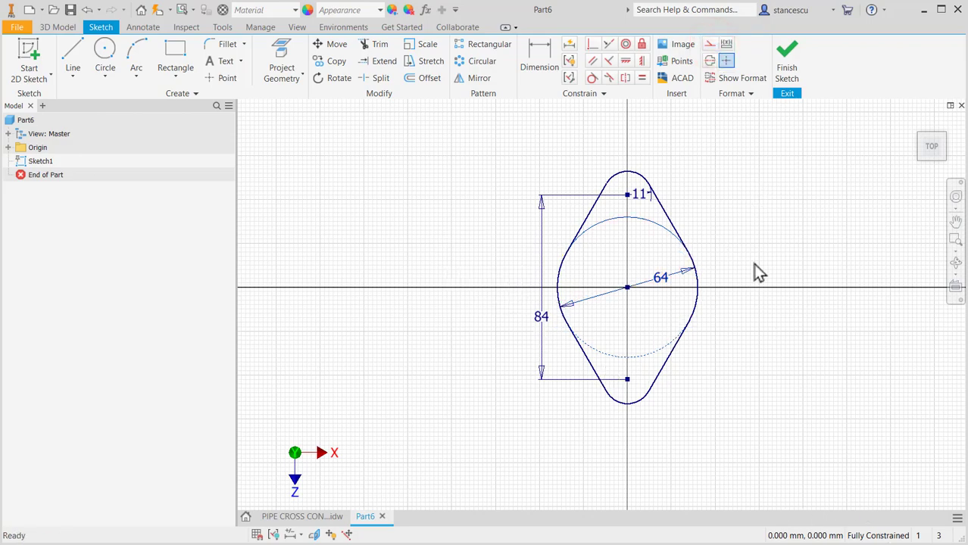
click(785, 73)
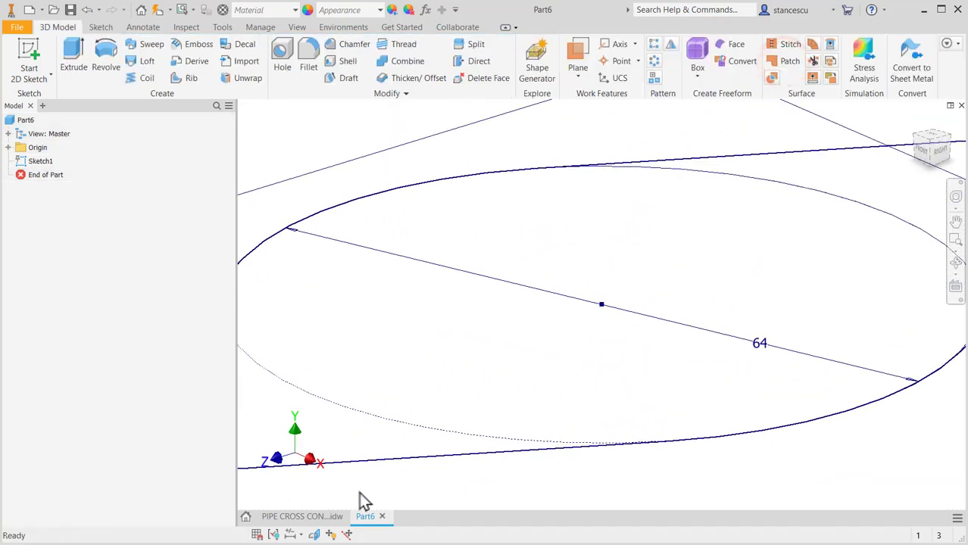
Review the PIPE CROSS CONNECTOR drawing's top view, isometric and section views
click(322, 517)
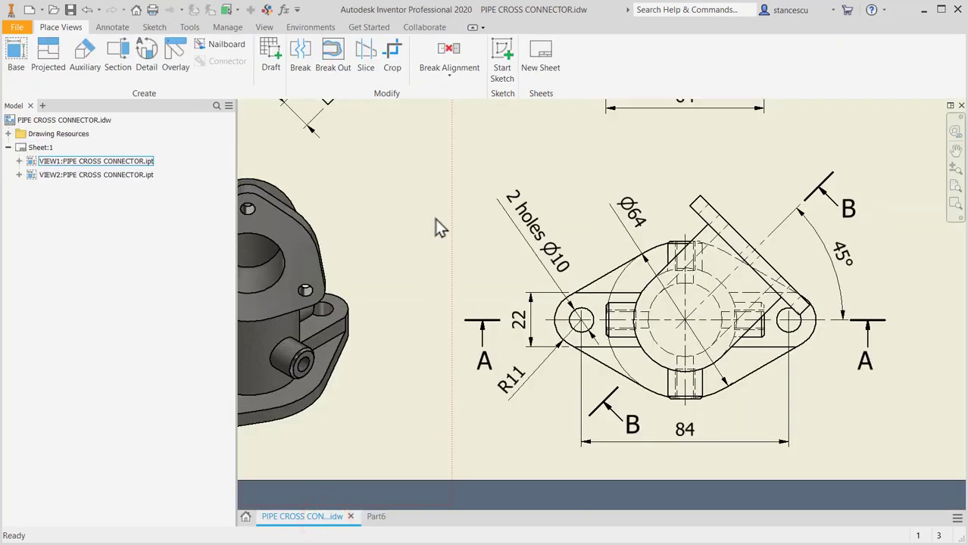
scroll(435, 219, down, 5)
scroll(359, 279, up, 3)
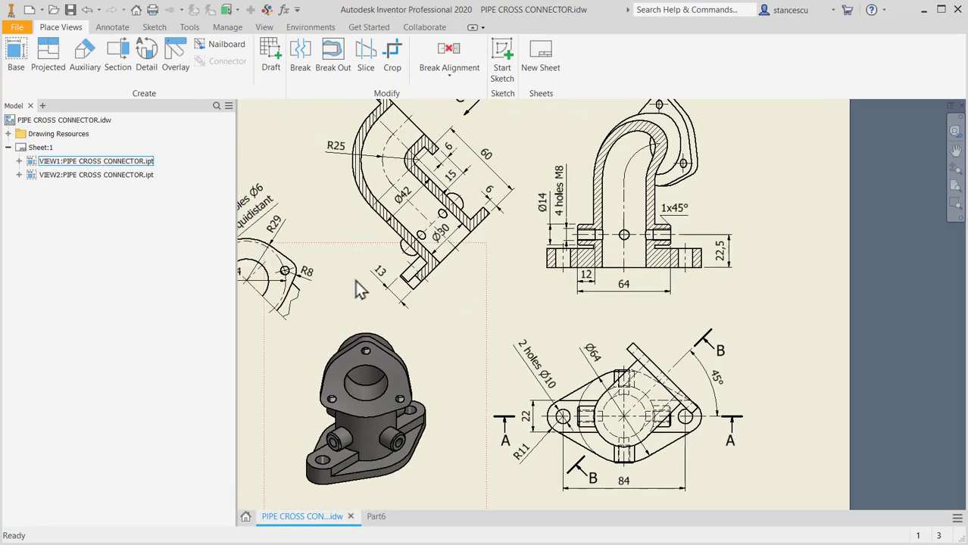
click(397, 297)
click(456, 326)
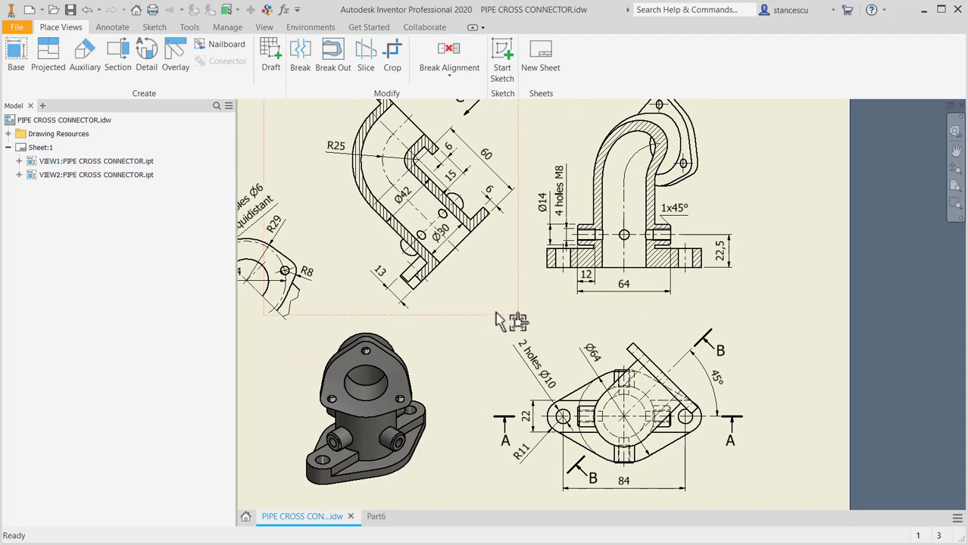
middle_drag(531, 318, 540, 250)
scroll(575, 317, up, 3)
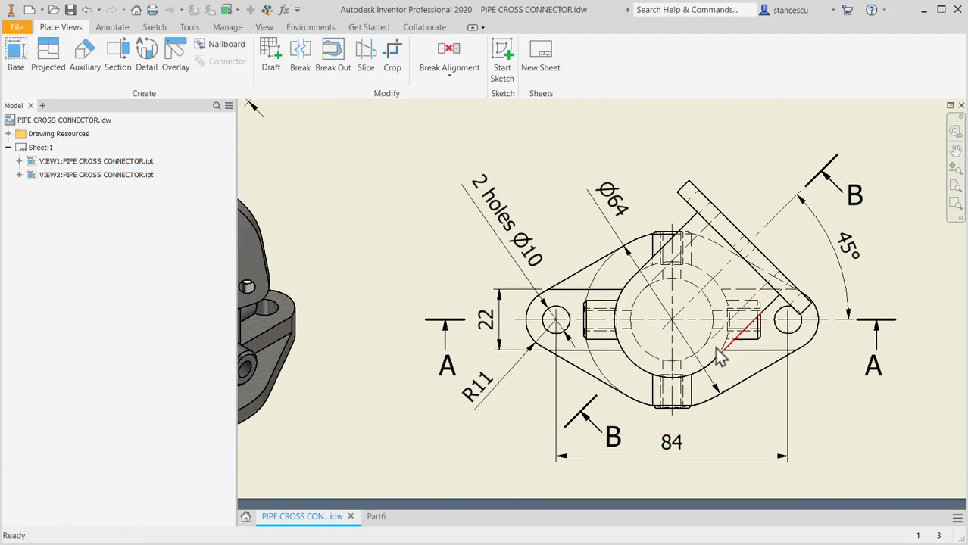
scroll(587, 284, down, 2)
middle_drag(576, 257, 810, 315)
scroll(659, 398, down, 2)
scroll(659, 397, up, 3)
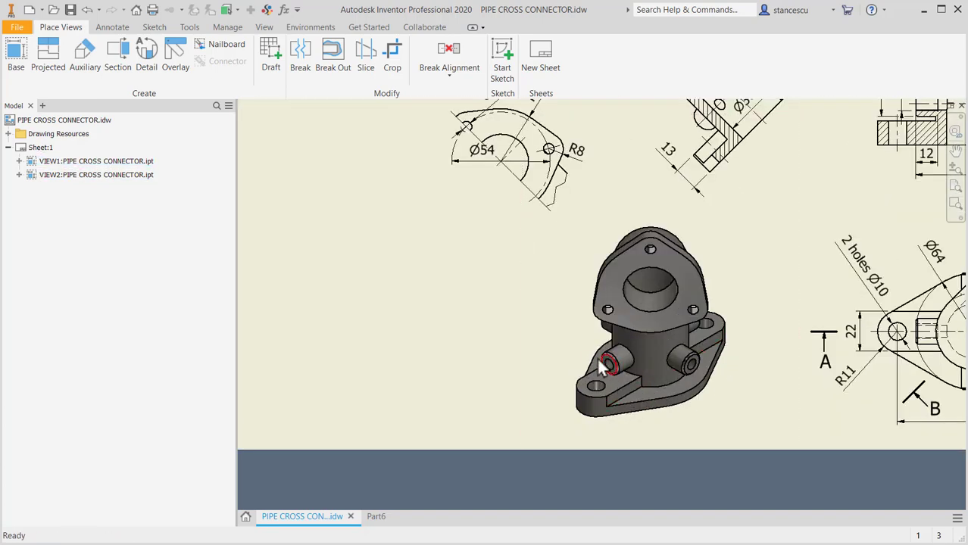
scroll(742, 377, down, 3)
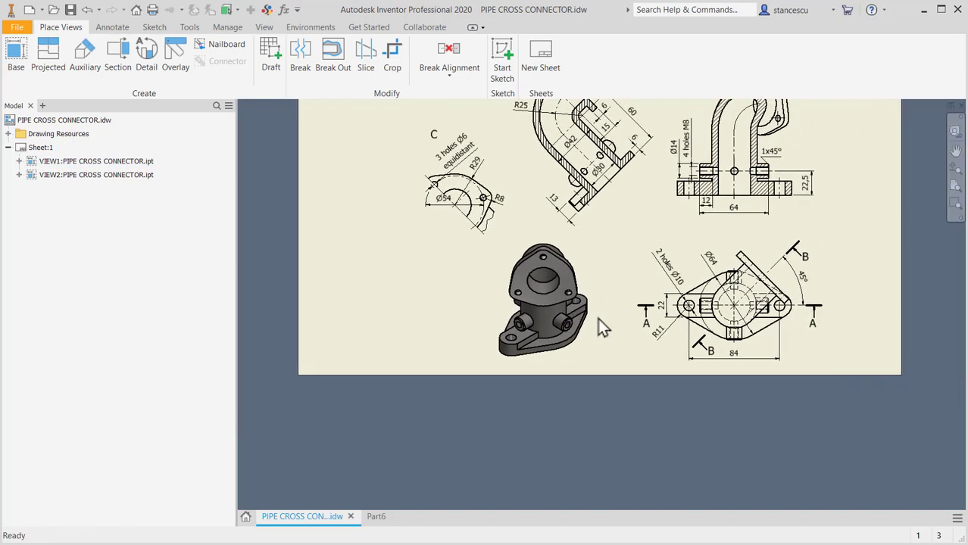
scroll(599, 325, up, 3)
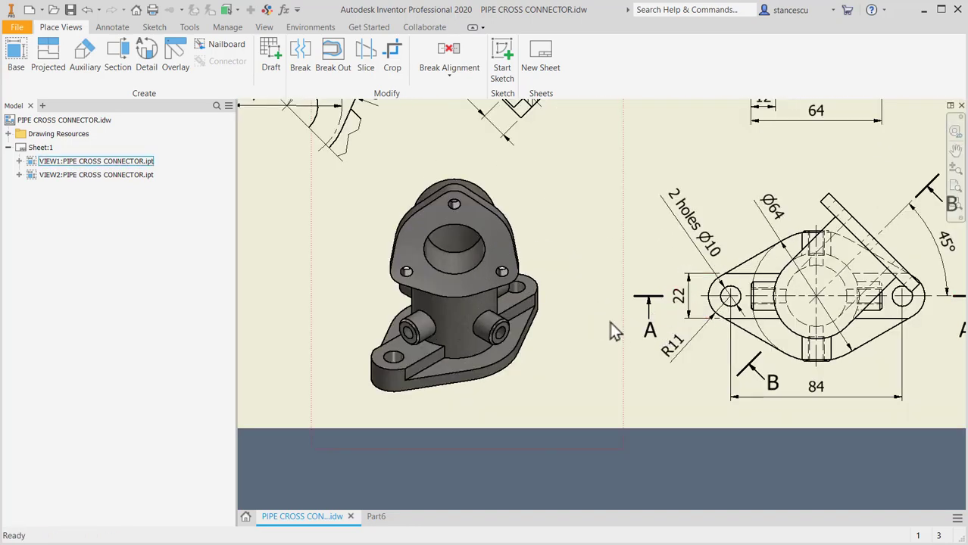
mouse_move(610, 328)
middle_down()
mouse_move(555, 339)
mouse_move(513, 411)
middle_up()
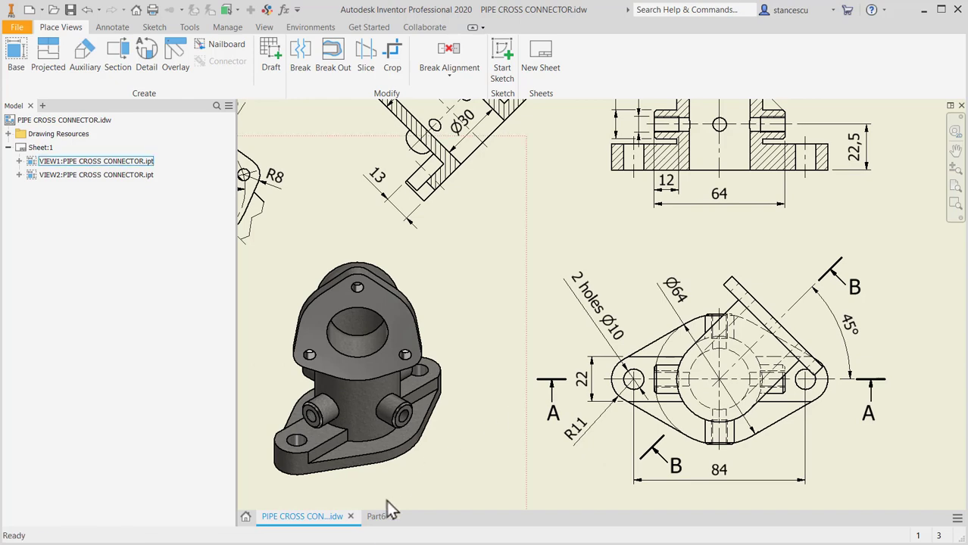
In Part6, extrude the base outline into a 13 mm plate and select its top face
click(379, 524)
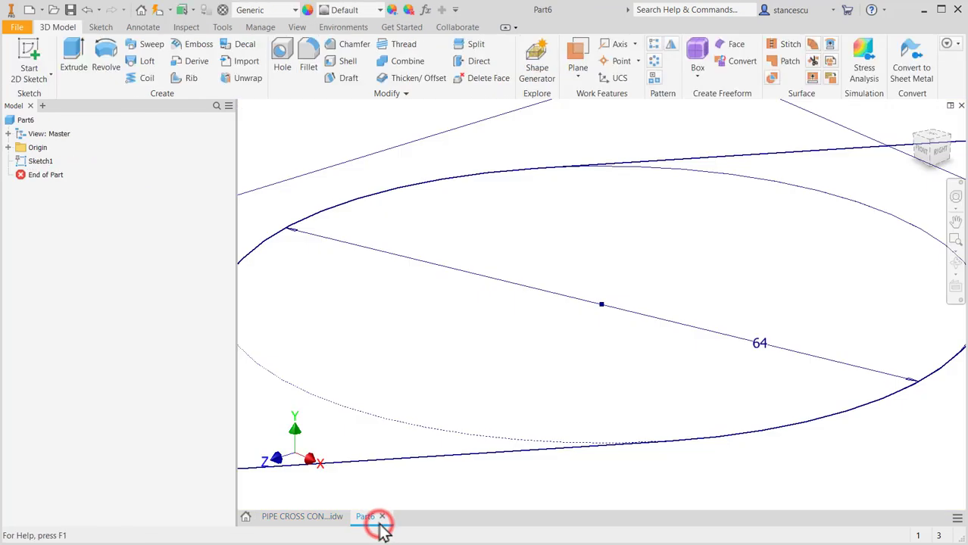
scroll(494, 372, up, 2)
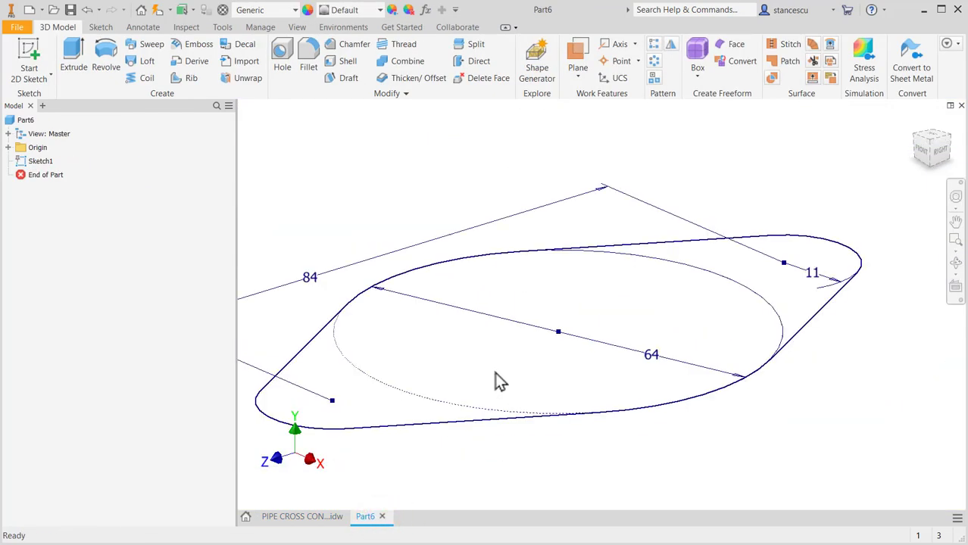
click(74, 61)
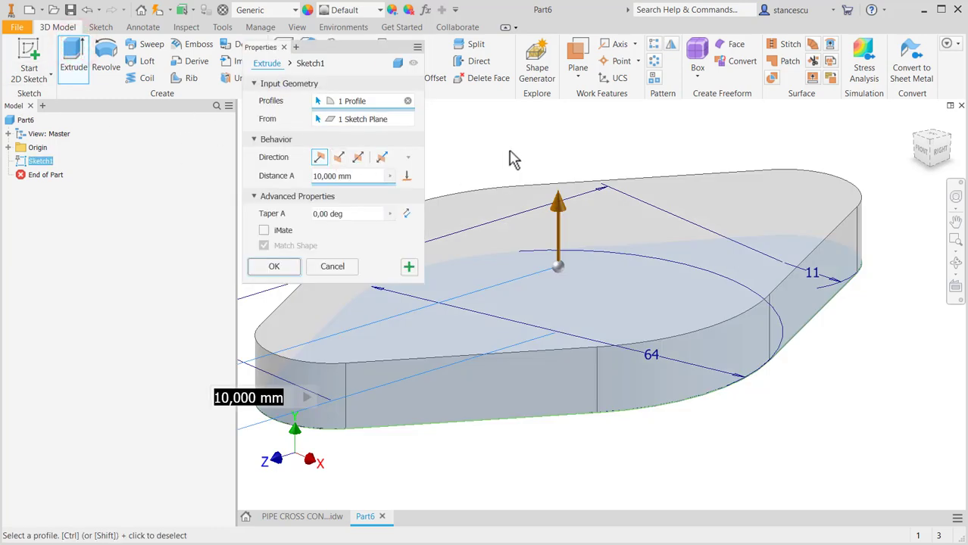
text(13)
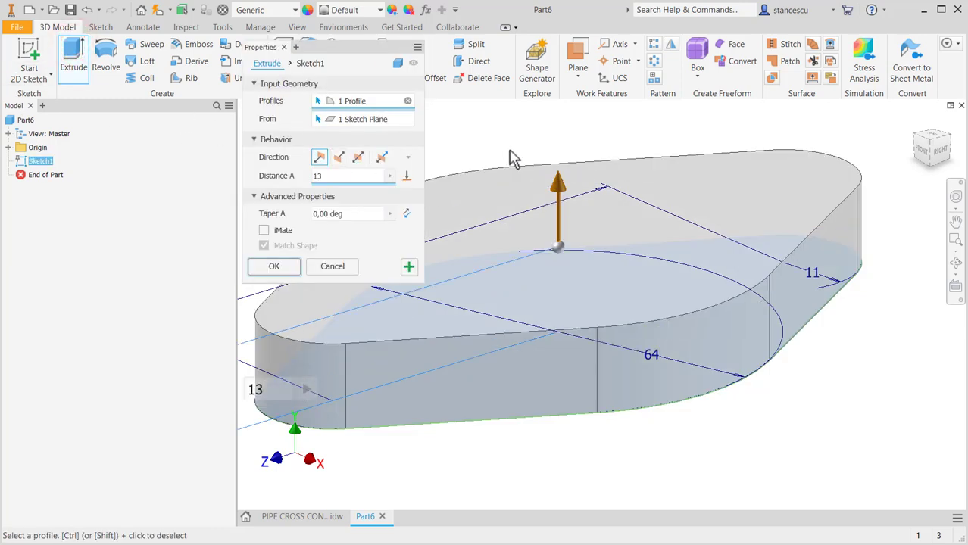
click(274, 268)
click(568, 294)
Sketch on the top face and draw two horizontal lines across the upper and lower edges
click(654, 287)
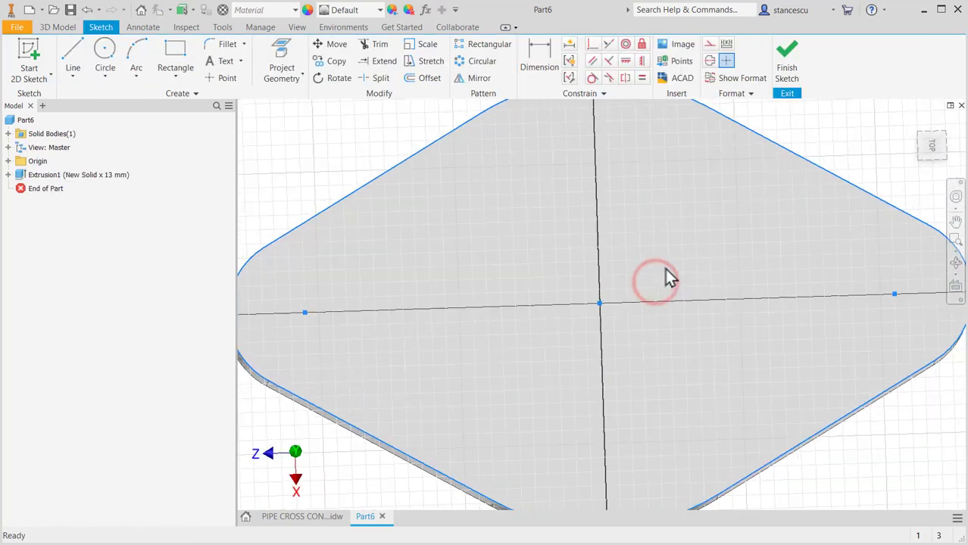
click(75, 55)
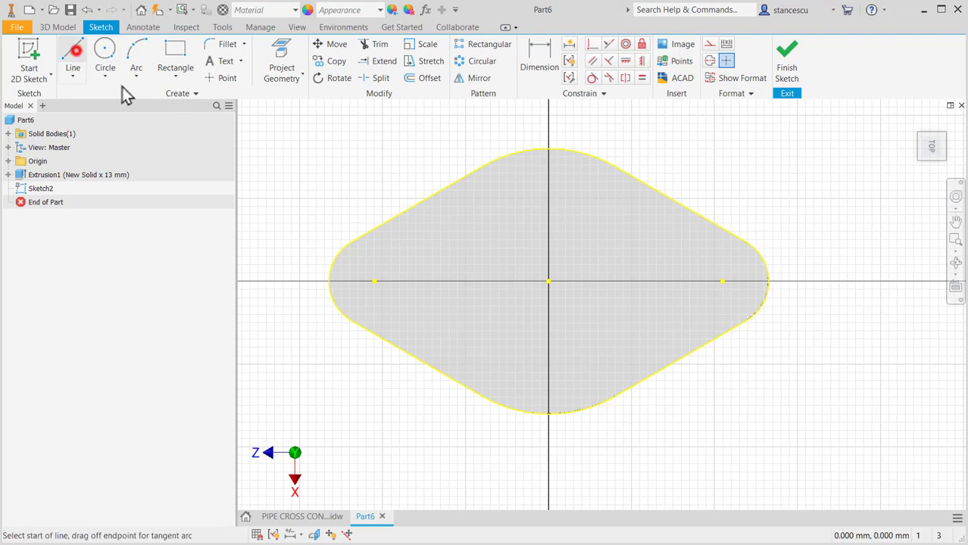
click(404, 211)
double_click(694, 211)
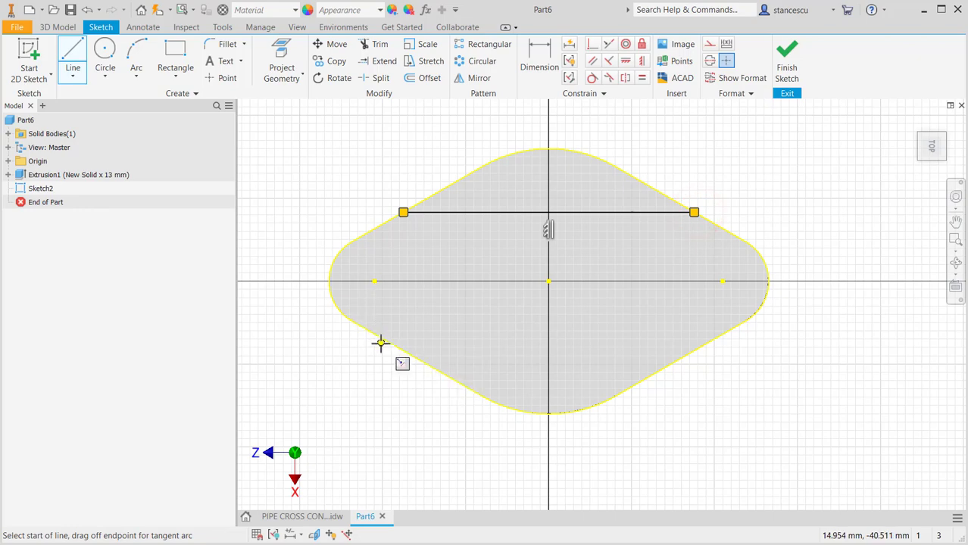
mouse_move(382, 340)
mouse_down()
mouse_move(573, 339)
mouse_move(397, 342)
mouse_up()
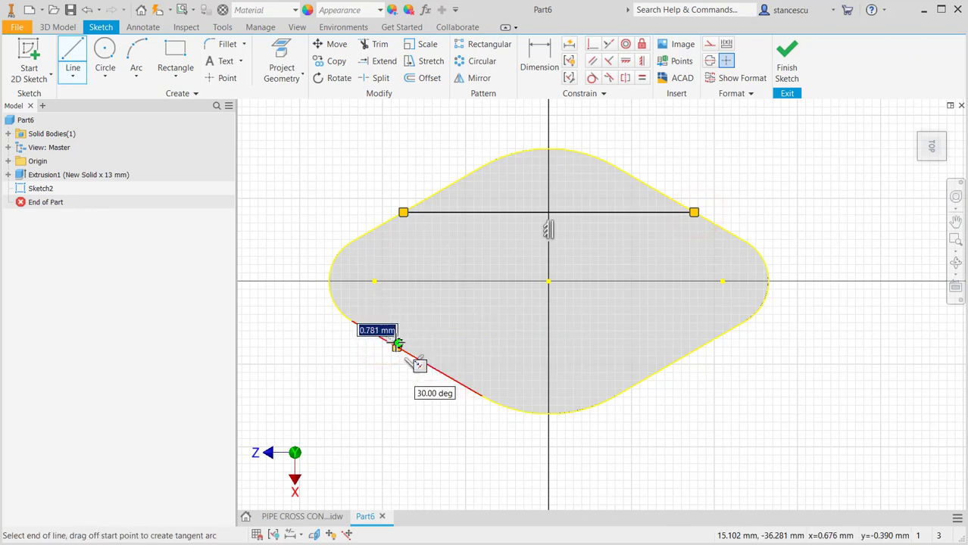
key(Escape)
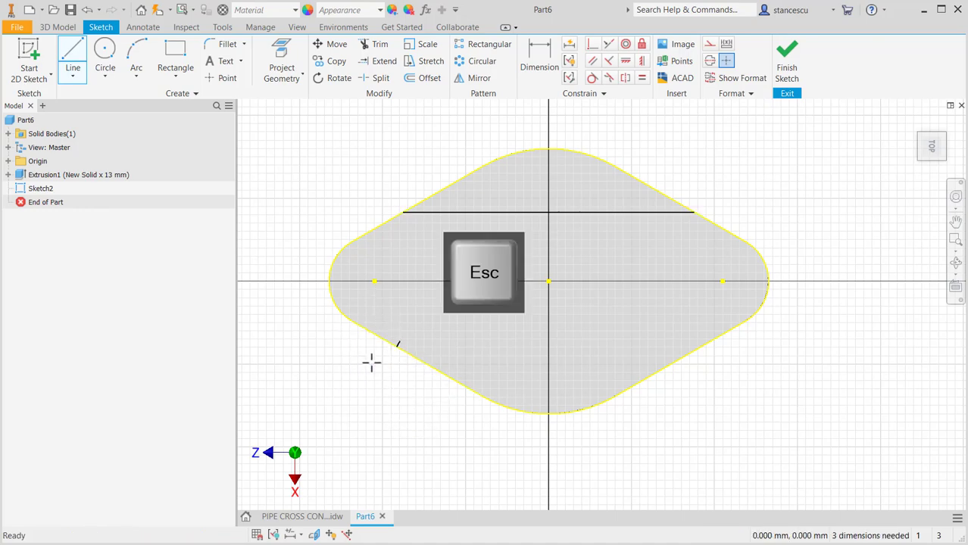
key(ctrl+z)
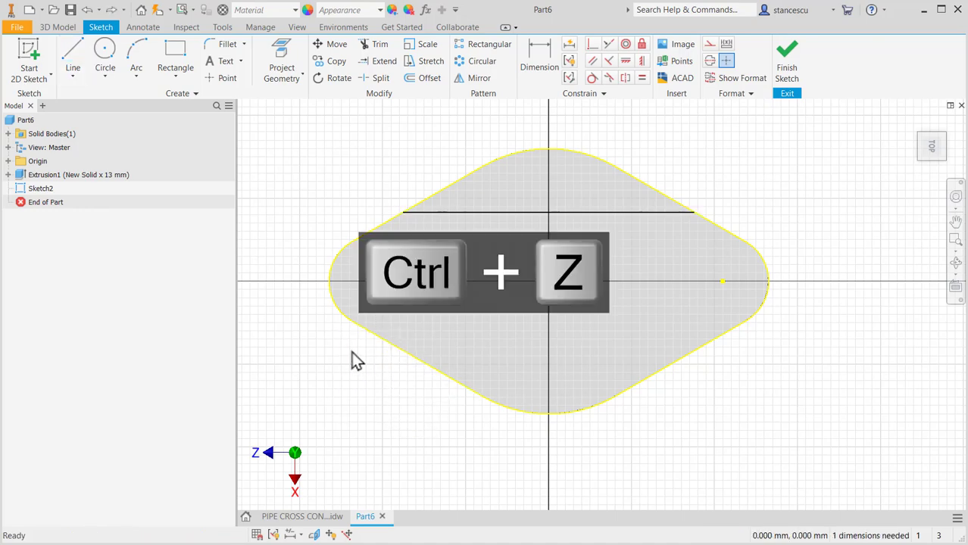
click(72, 54)
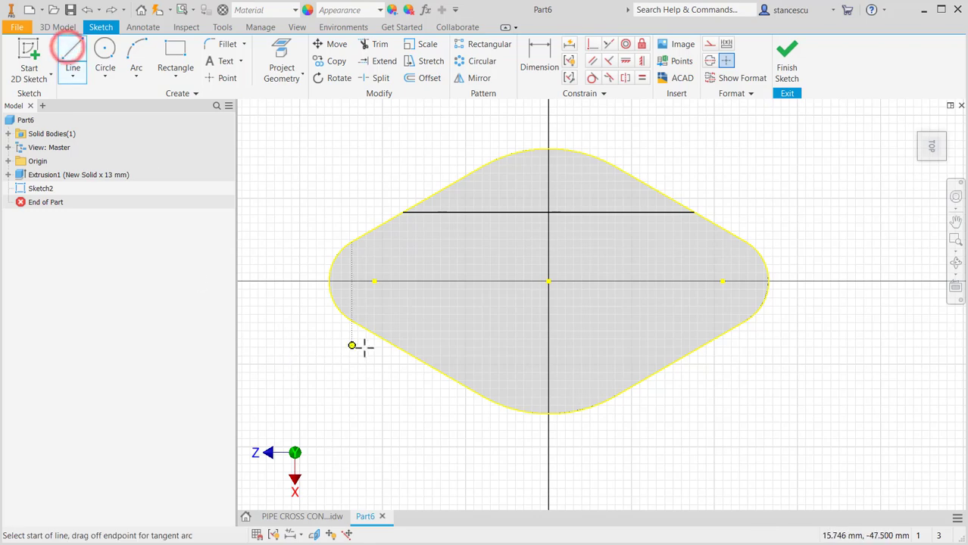
click(399, 348)
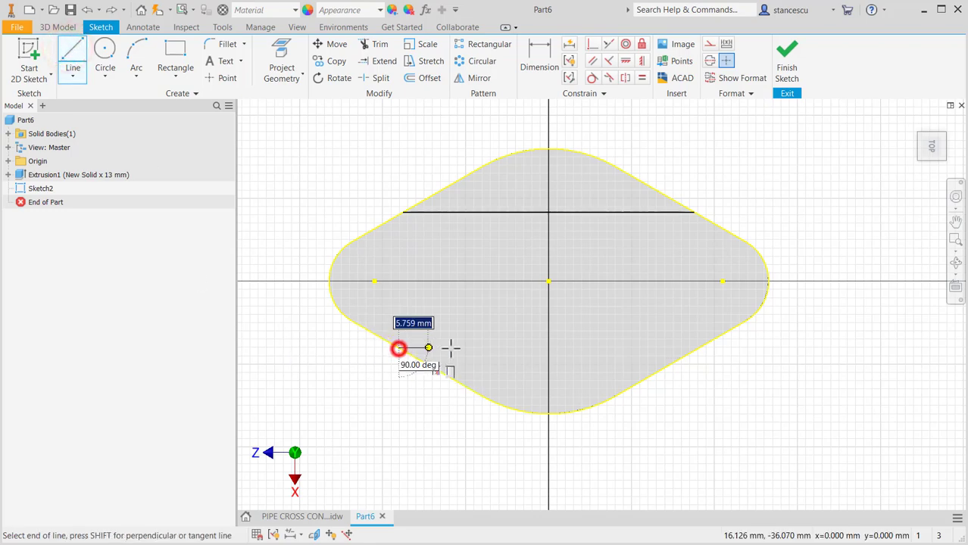
click(698, 347)
key(Escape)
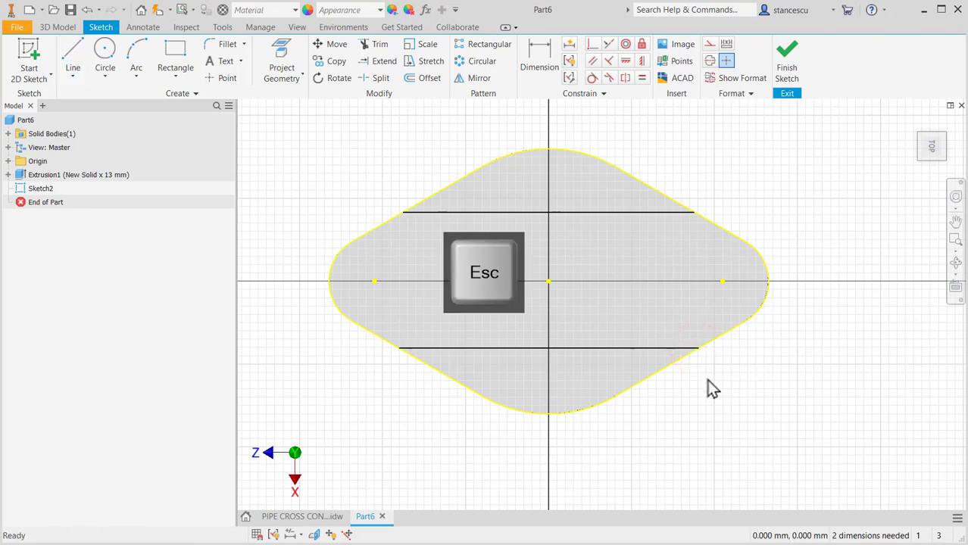
Make both lines equal, dimension their spacing to 22 mm, and finish the sketch
click(642, 77)
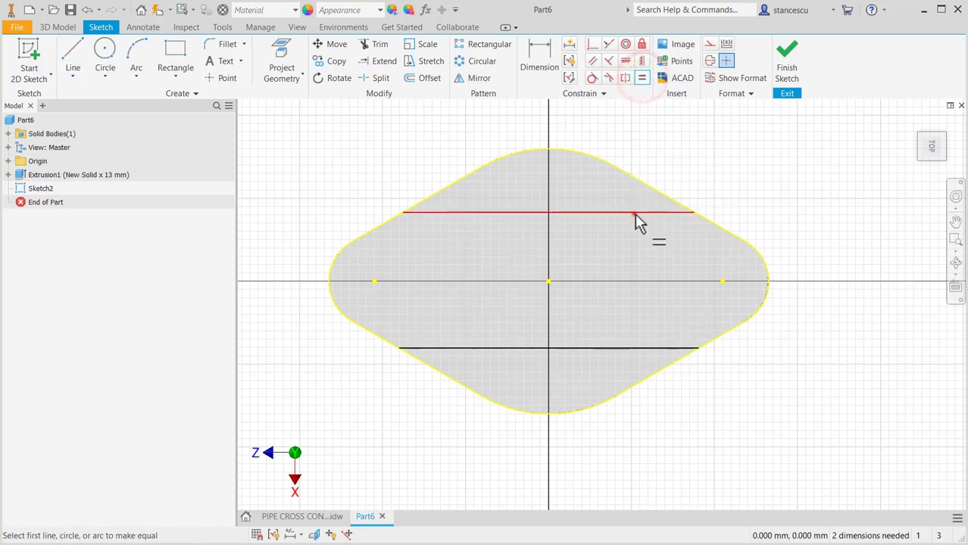
click(635, 212)
click(614, 348)
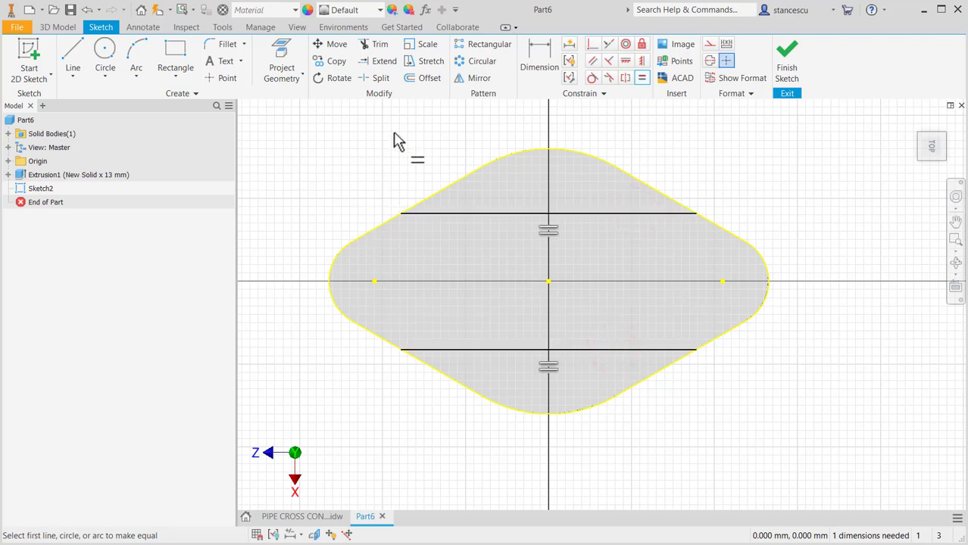
click(539, 57)
click(455, 216)
click(446, 348)
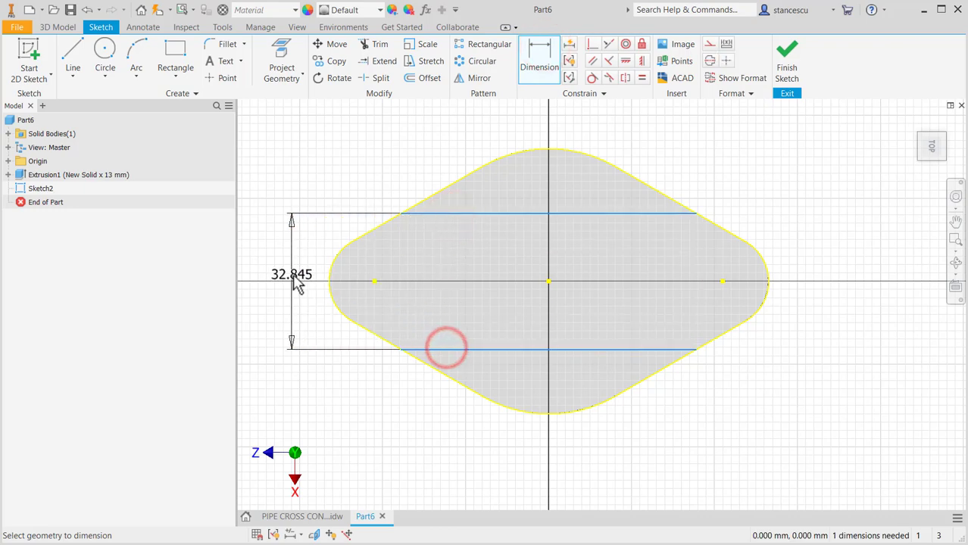
click(296, 265)
text(22)
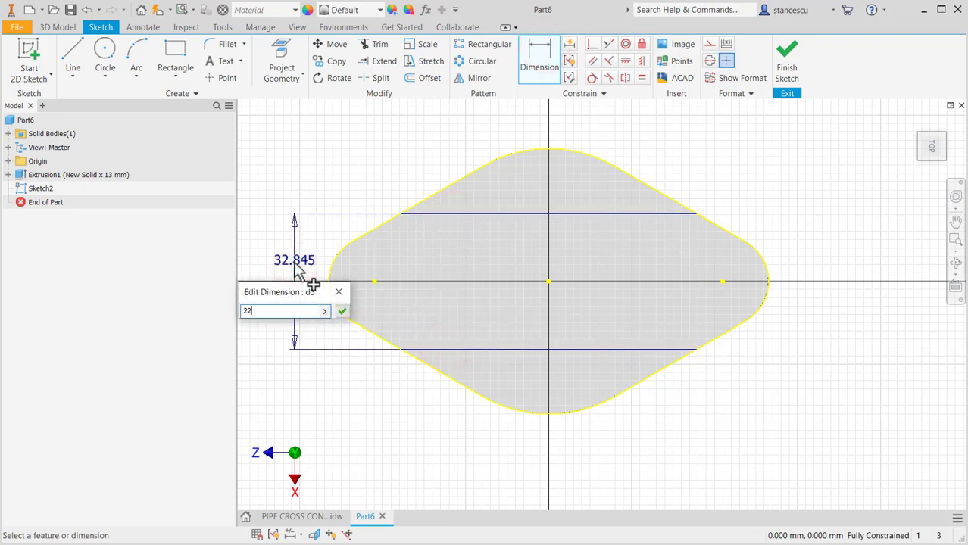
key(Return)
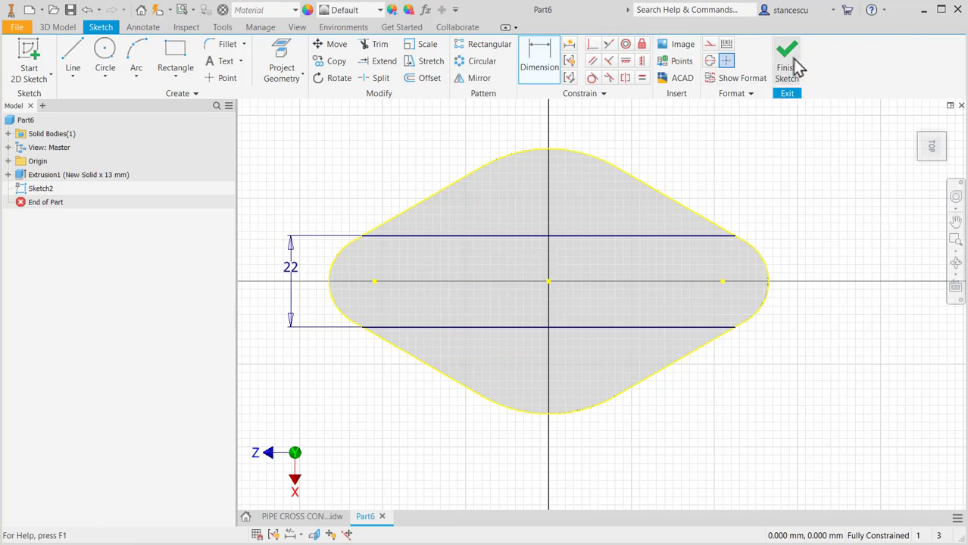
click(791, 60)
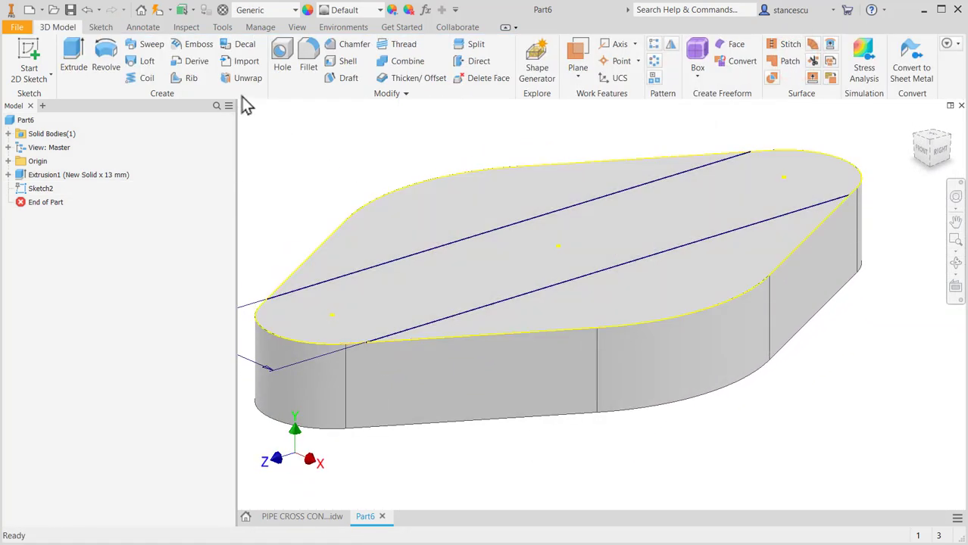
Set up a cut extrusion using the two outer sketch regions as profiles
click(73, 60)
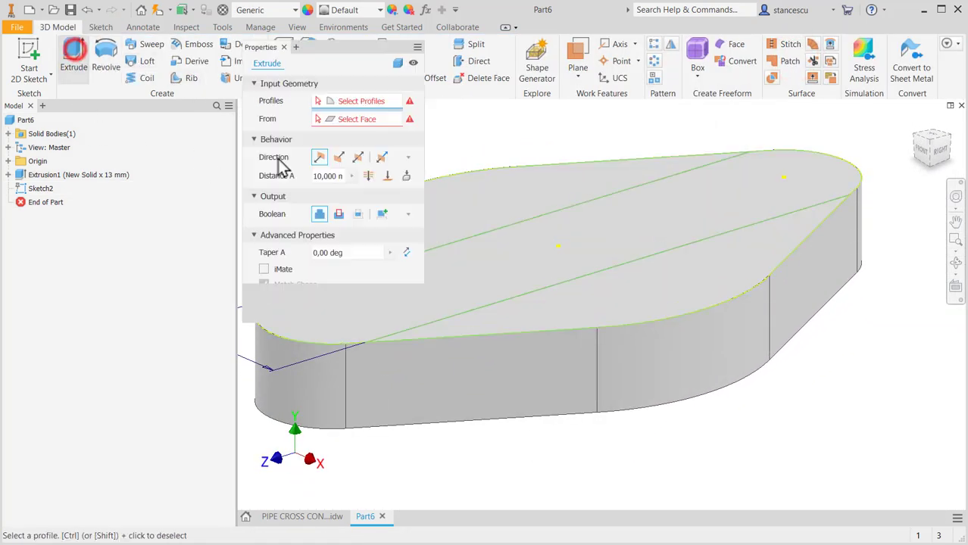
click(511, 182)
click(699, 281)
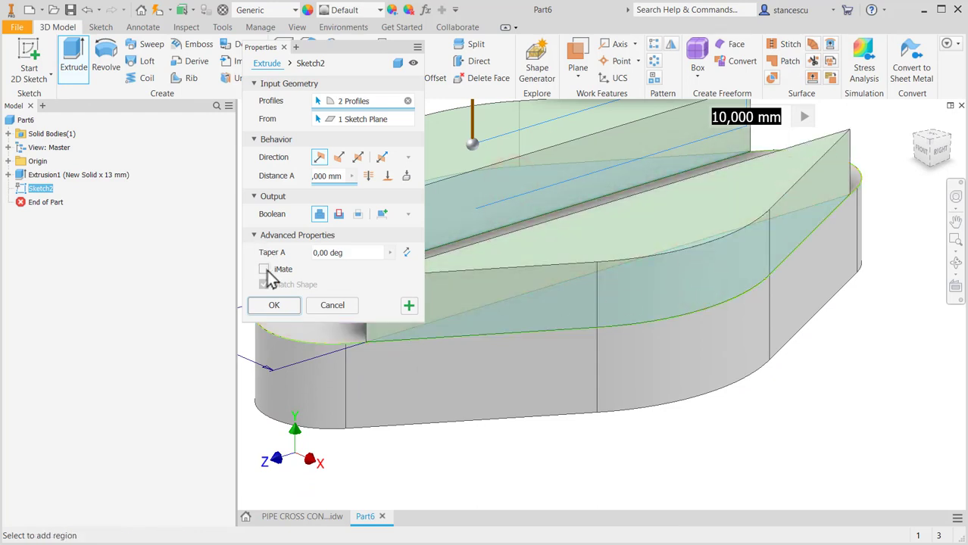
click(340, 214)
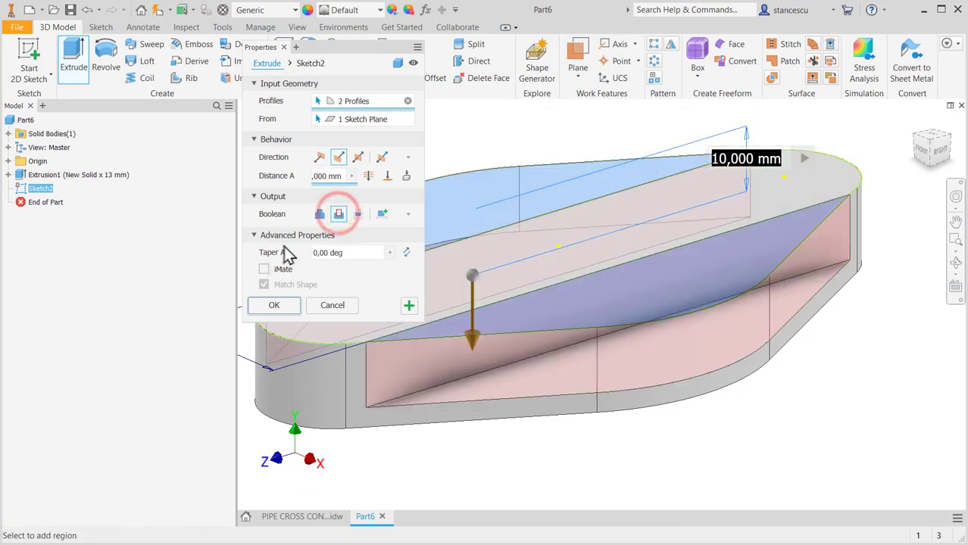
Check the section views on the PIPE CROSS CONNECTOR drawing, then return to Part6
click(303, 518)
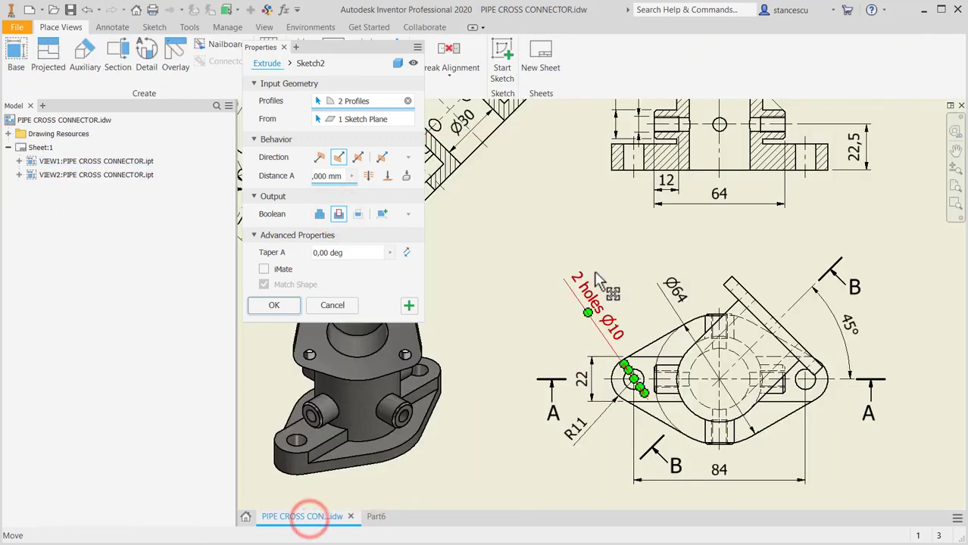
middle_drag(626, 372, 633, 396)
scroll(734, 341, up, 3)
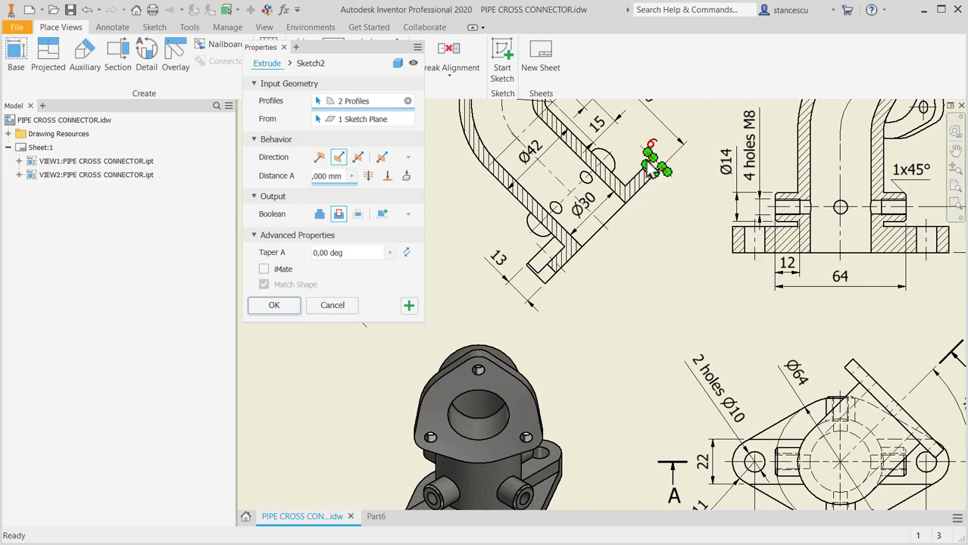
click(375, 518)
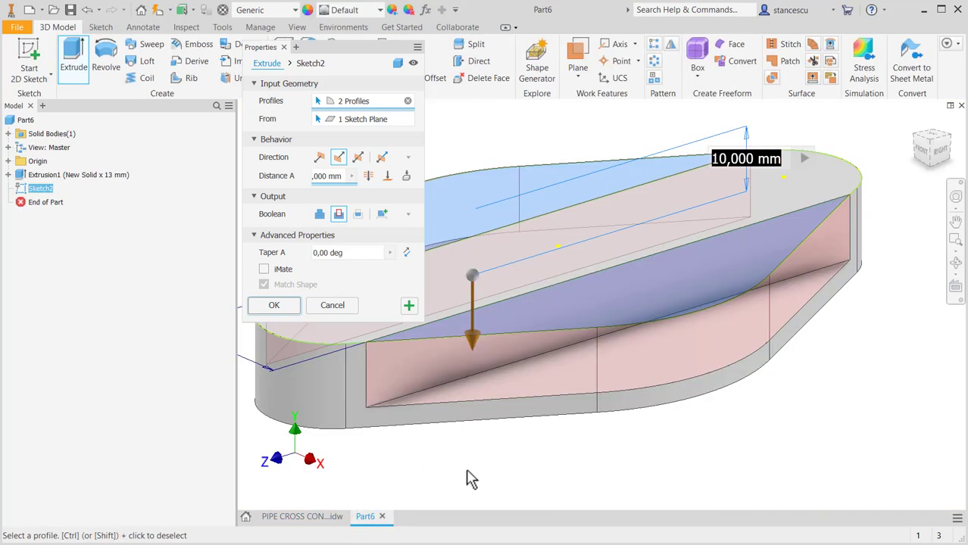
Cut the outer regions 13-6 mm deep and return to the home view
text(13-)
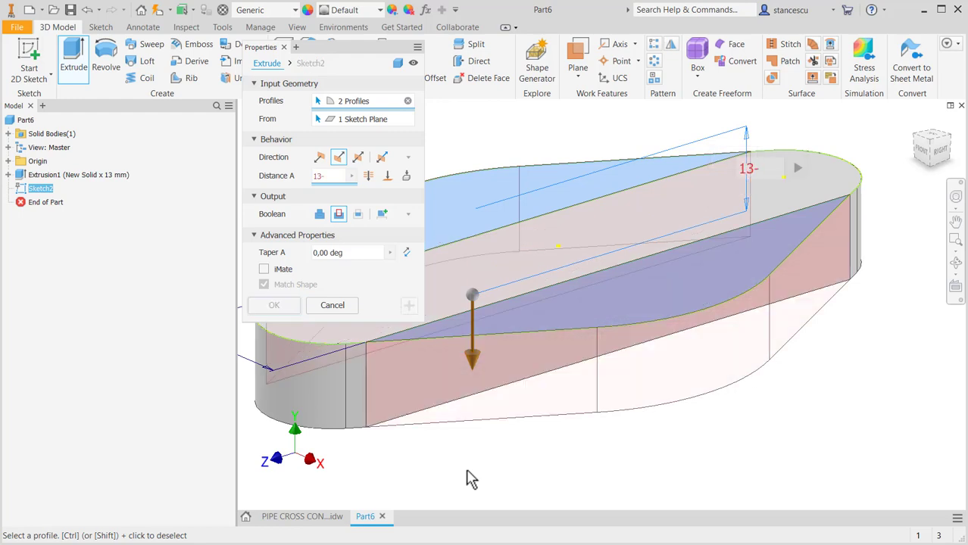
text(5)
key(BackSpace)
text(6)
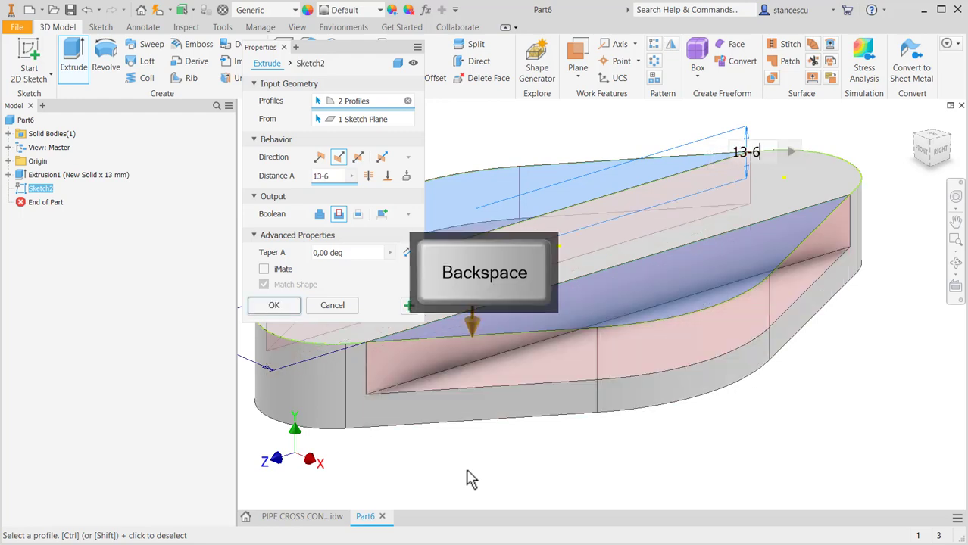
click(274, 305)
key(F6)
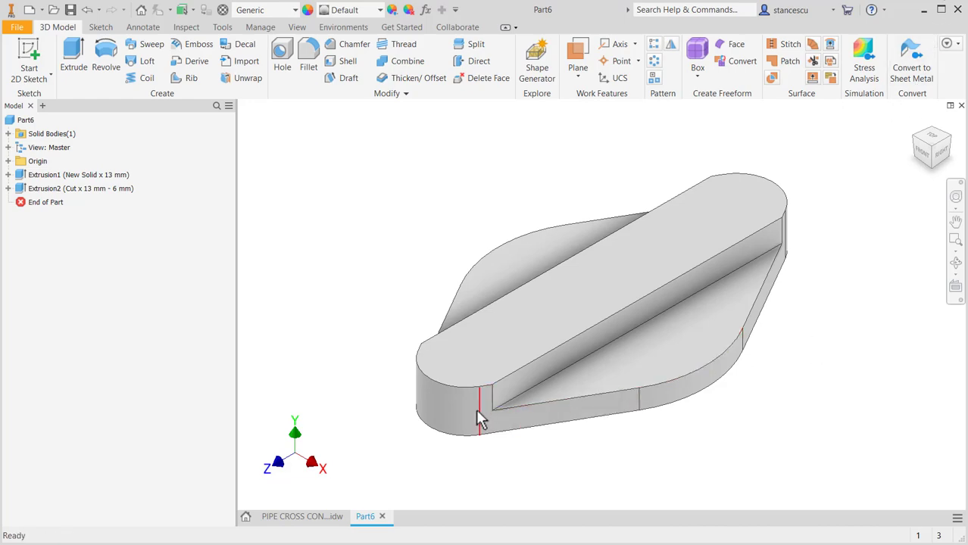
click(319, 519)
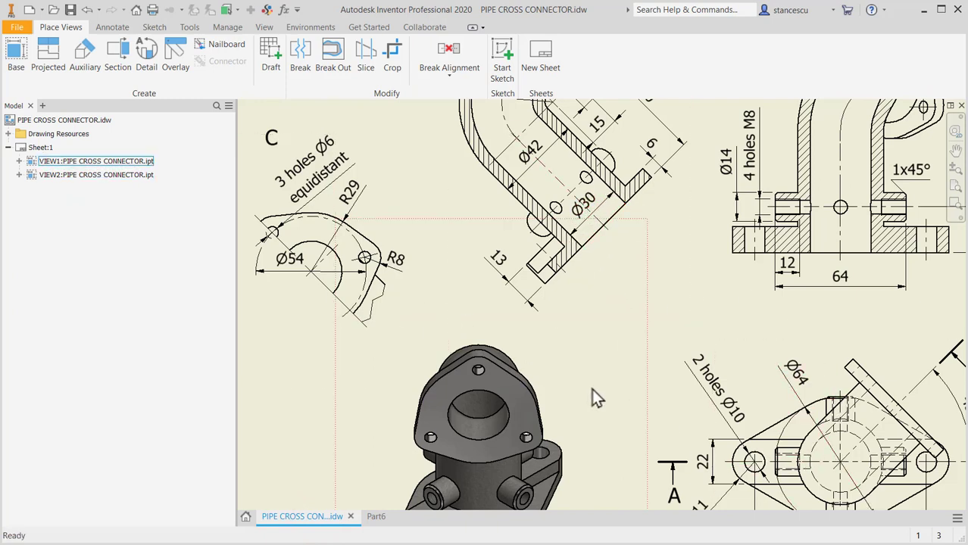
middle_drag(592, 383, 599, 353)
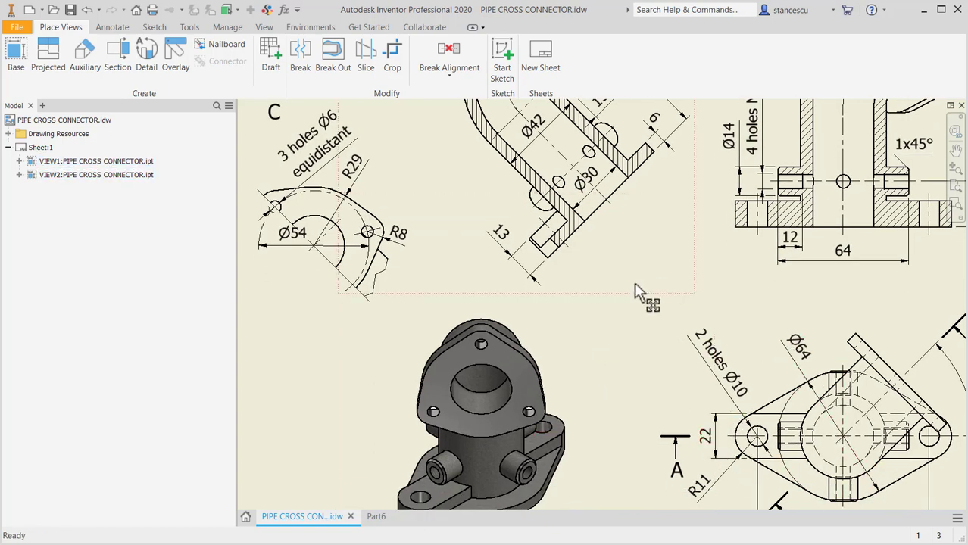
click(376, 516)
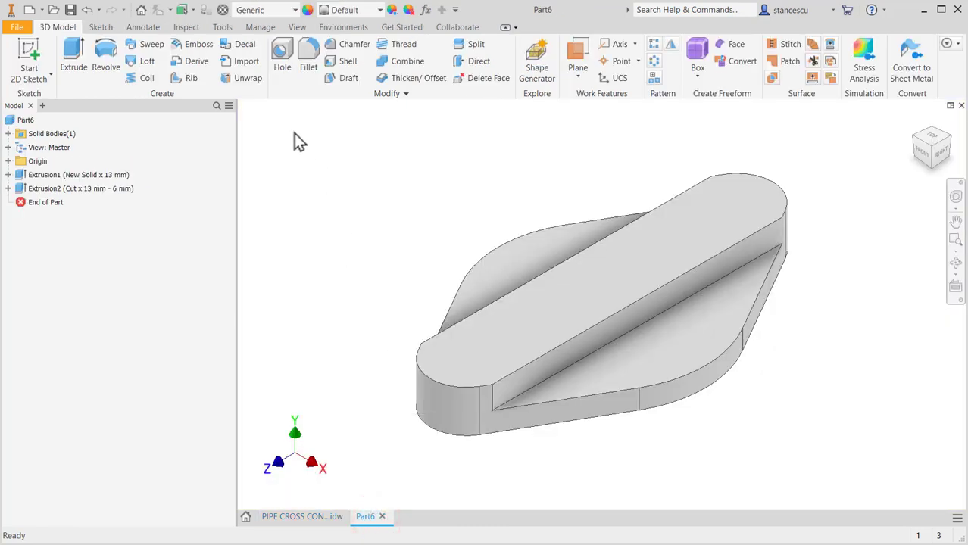
Add a simple Ø30 Through All hole on the top face, concentric with the arc
click(282, 57)
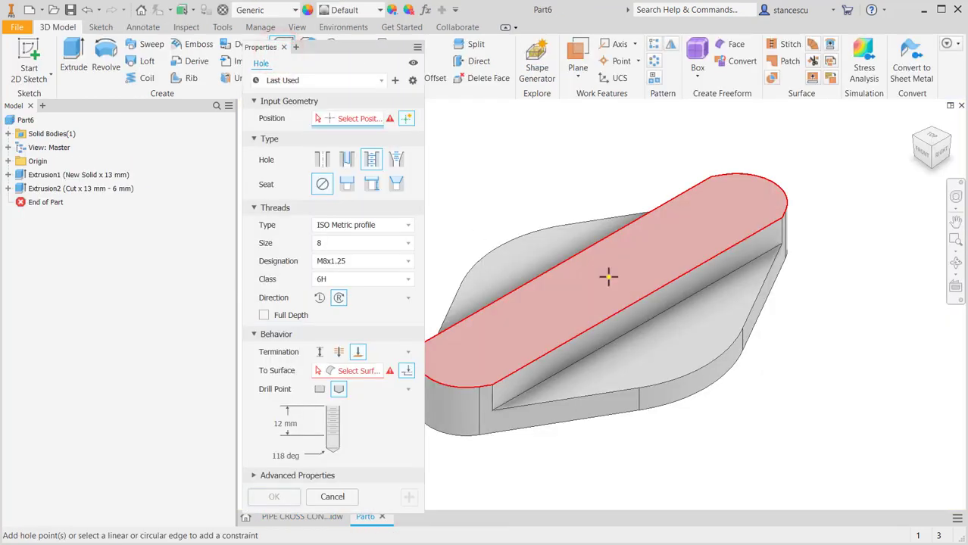
click(608, 277)
click(715, 374)
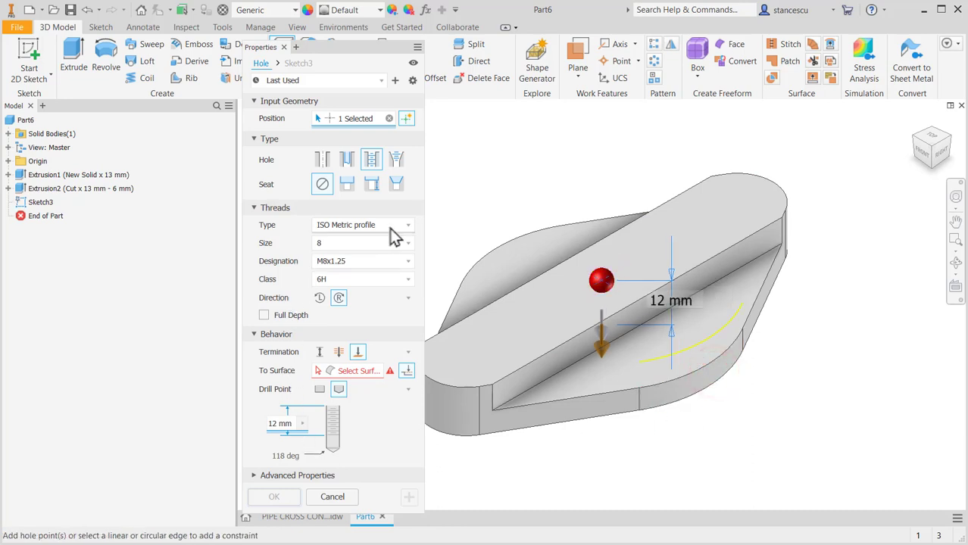
click(323, 161)
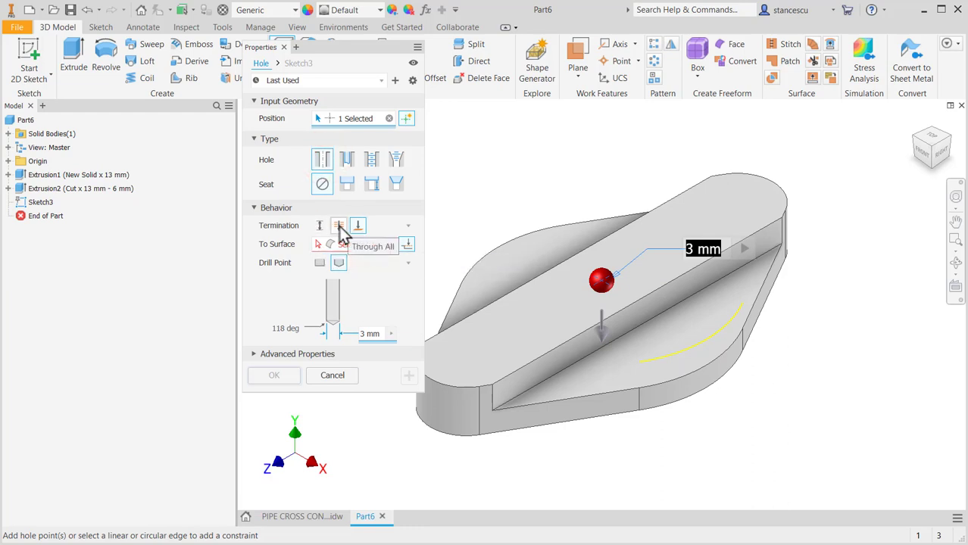
click(338, 226)
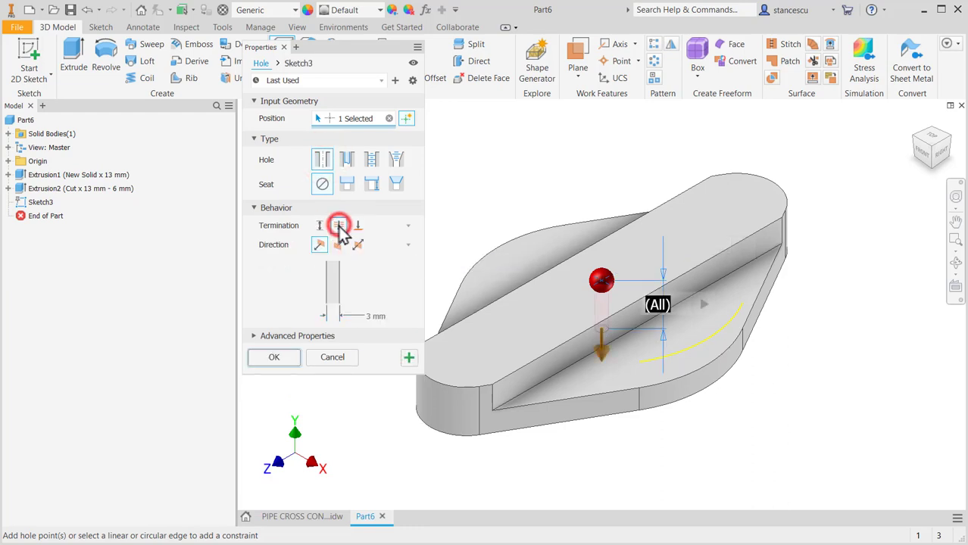
click(378, 317)
text(30)
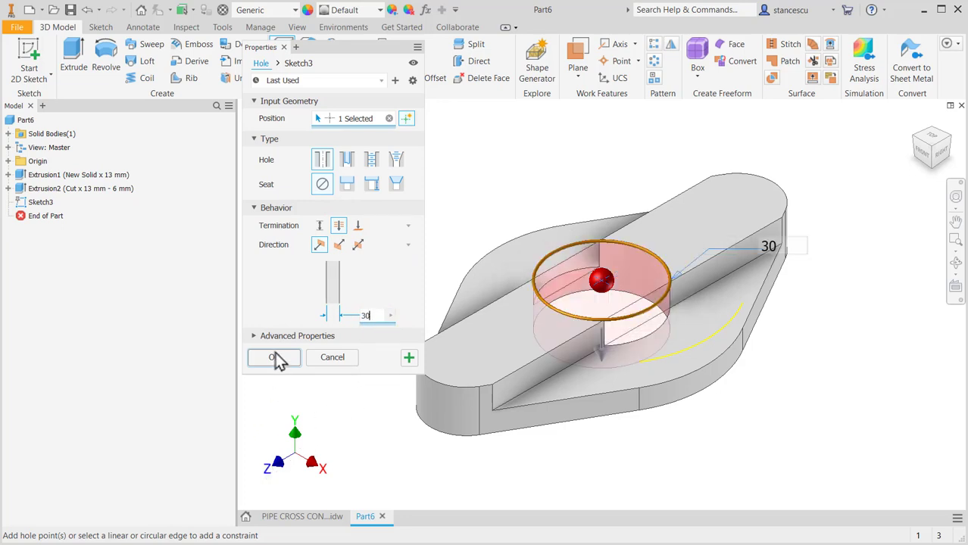
click(274, 358)
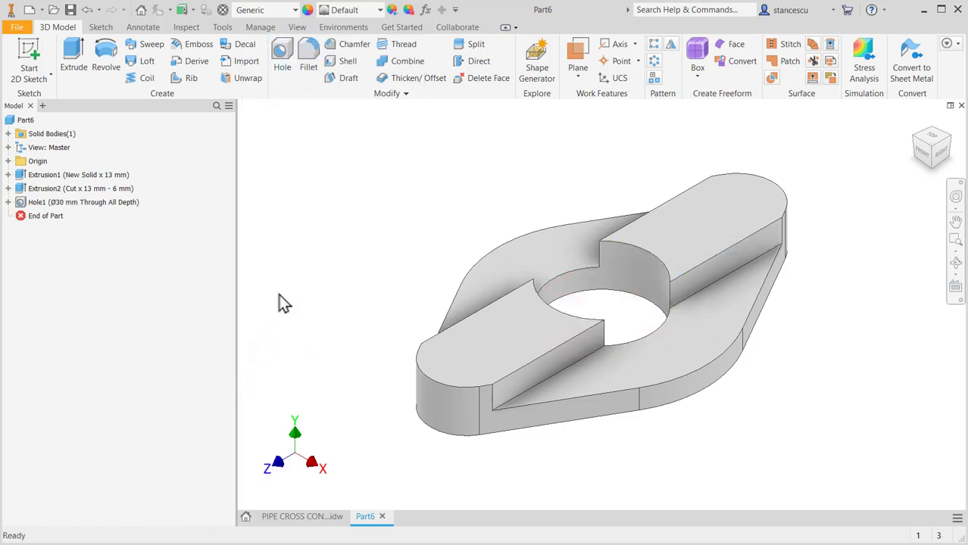
Open the PIPE CROSS CONNECTOR drawing and zoom around its plan view with the B-B section line
click(303, 516)
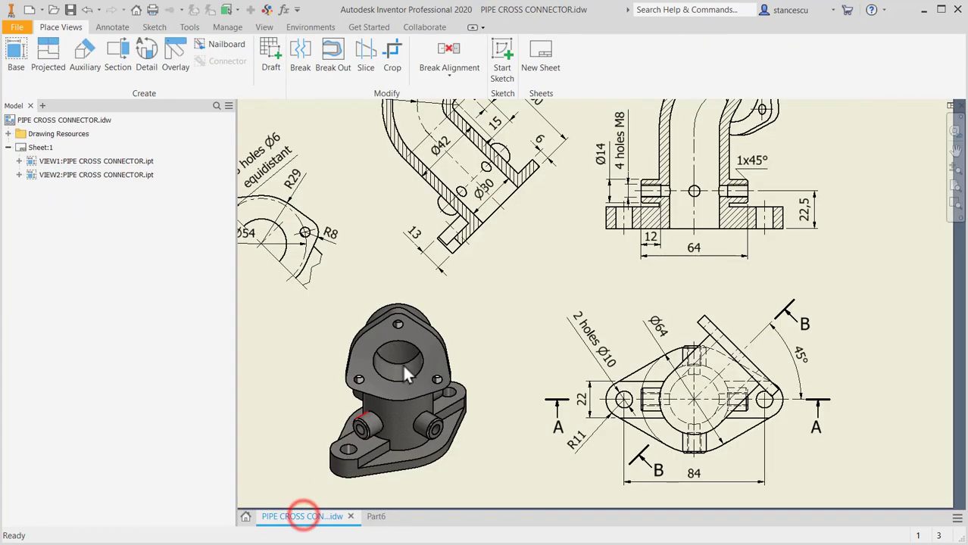
scroll(514, 294, down, 3)
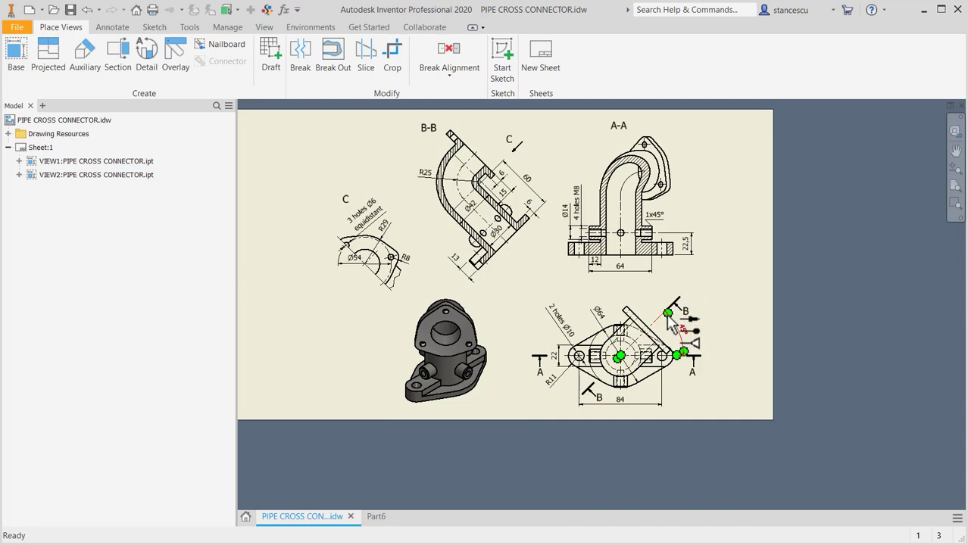
scroll(615, 371, up, 3)
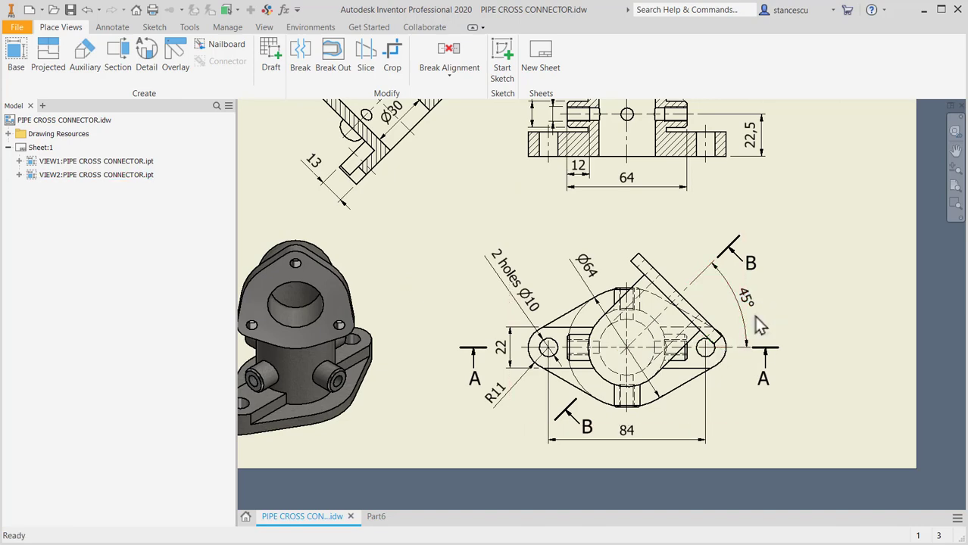
scroll(760, 325, down, 2)
middle_drag(568, 330, 593, 400)
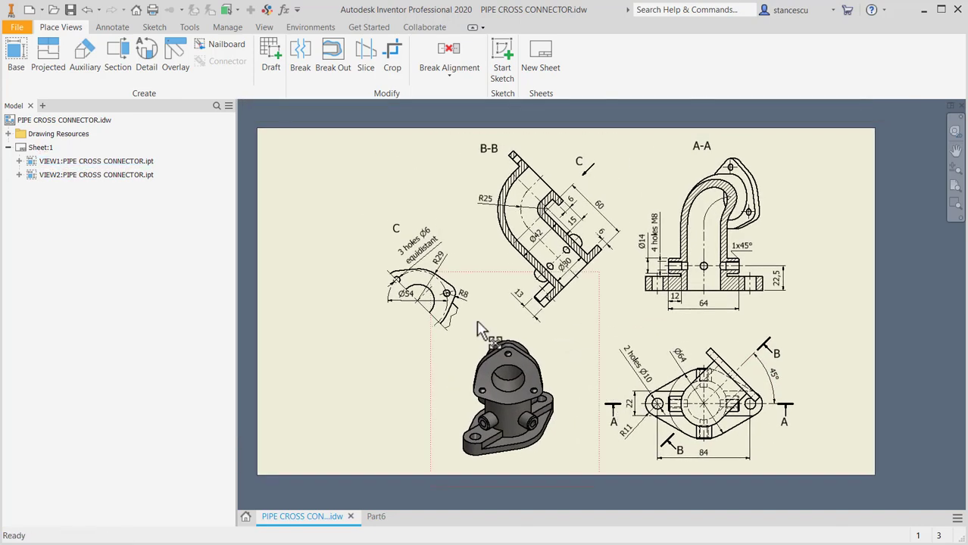
In Part6, create Work Plane1 hinged on the Y axis at 180-45 degrees from the YZ plane
click(376, 517)
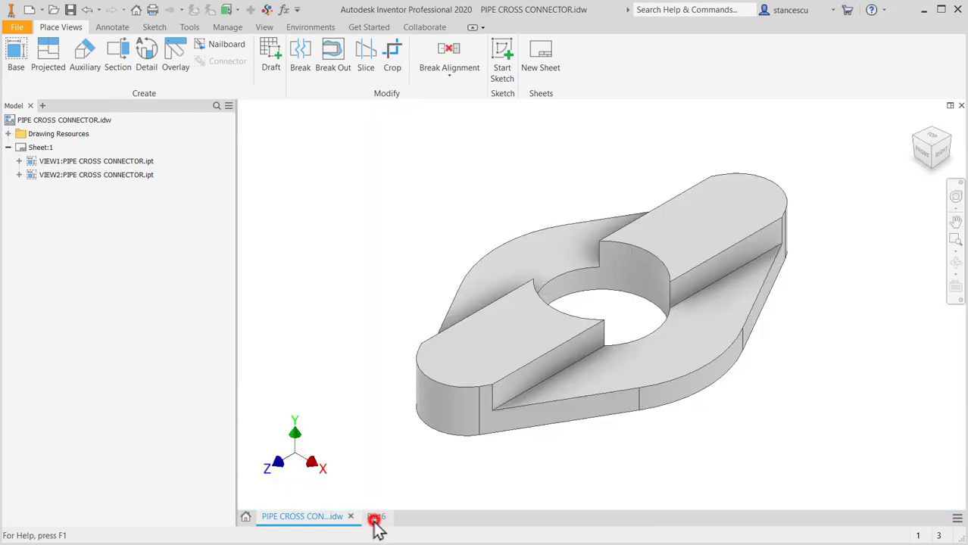
click(582, 57)
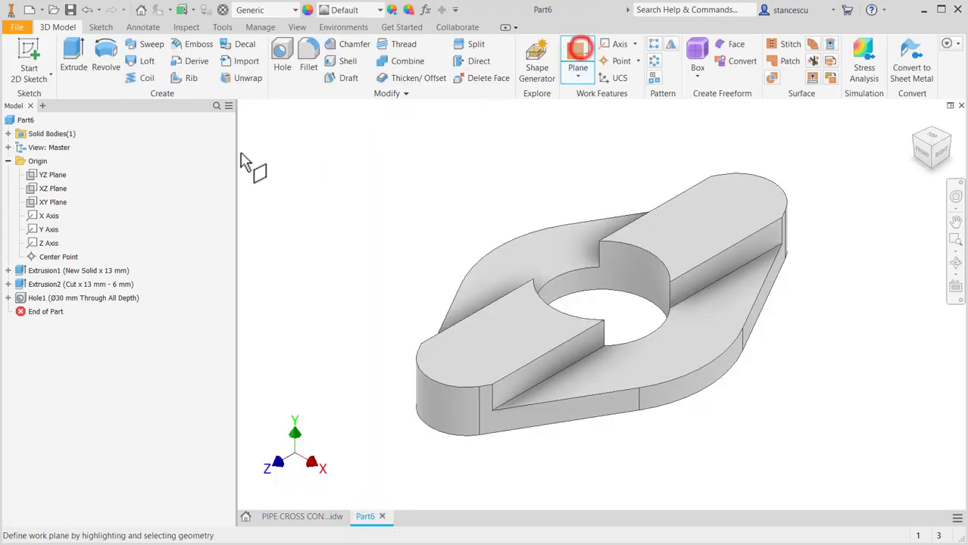
click(44, 177)
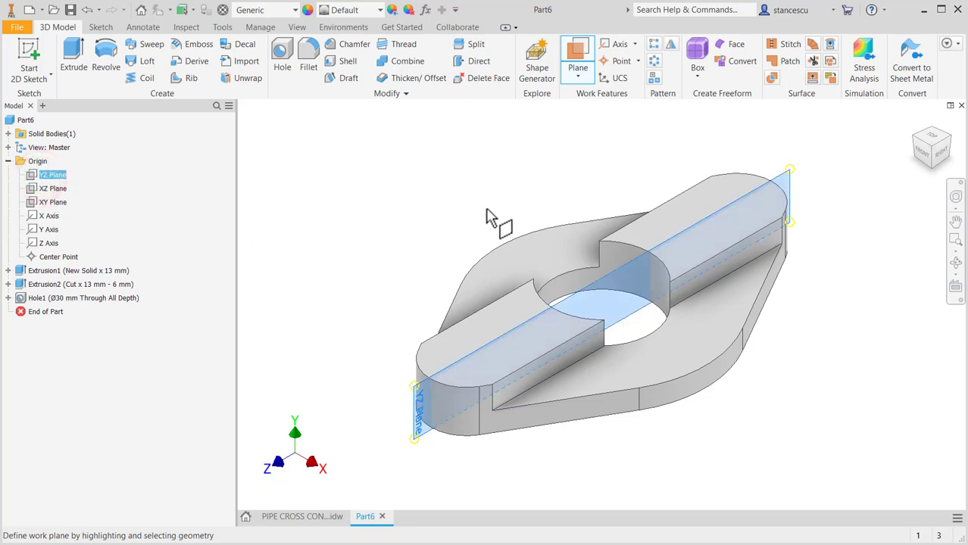
click(54, 257)
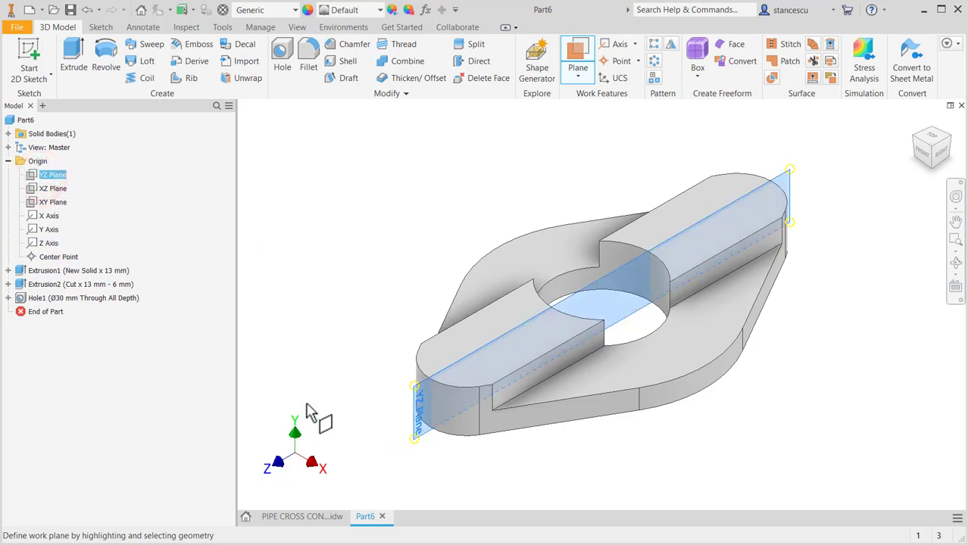
click(48, 229)
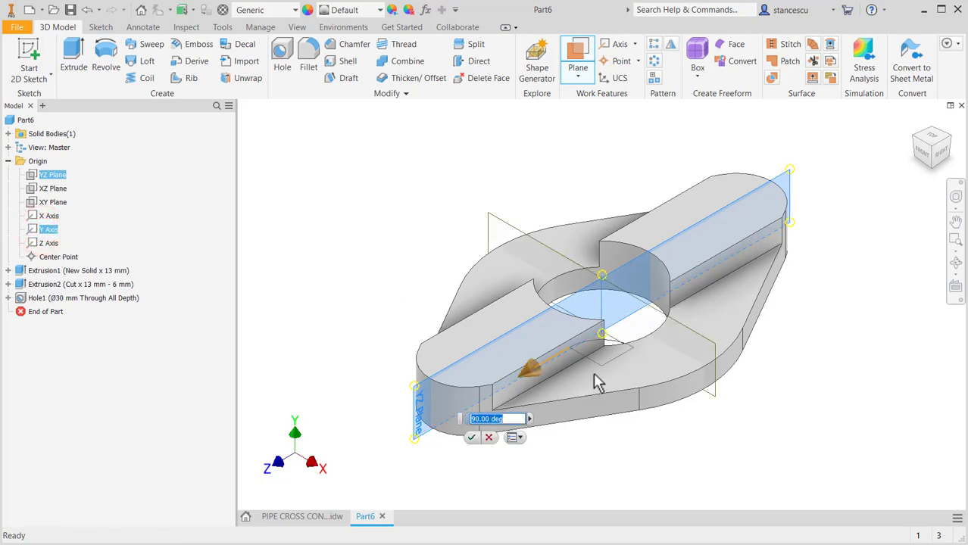
drag(532, 376, 505, 418)
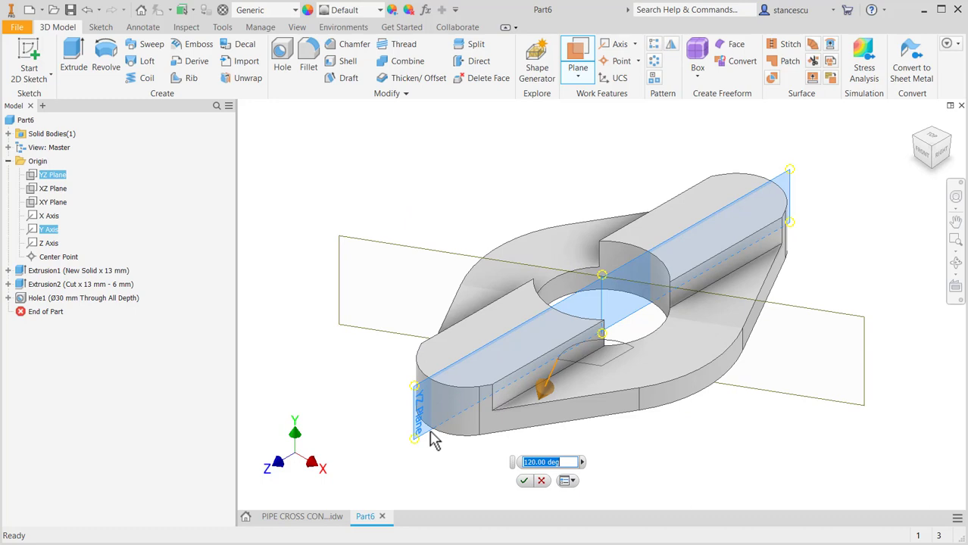
text(180)
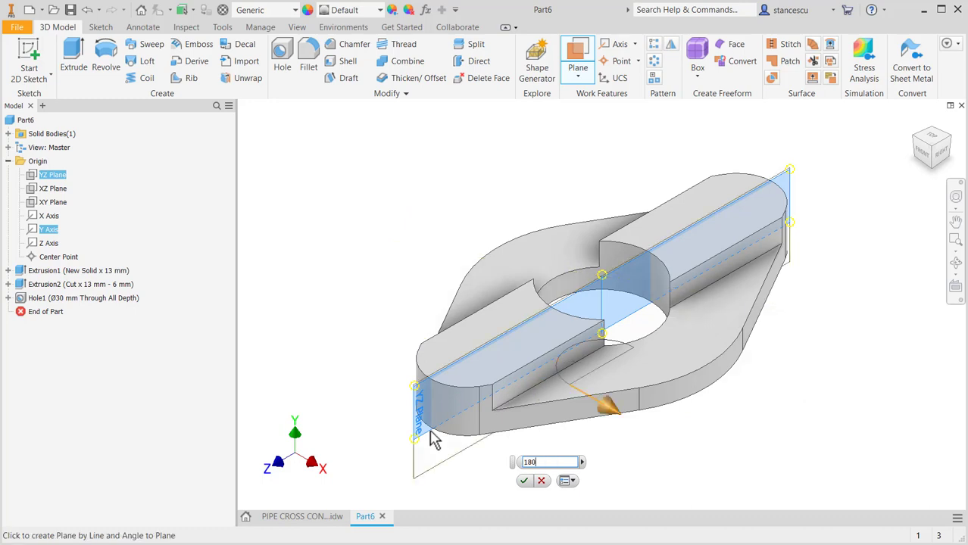
text(-45)
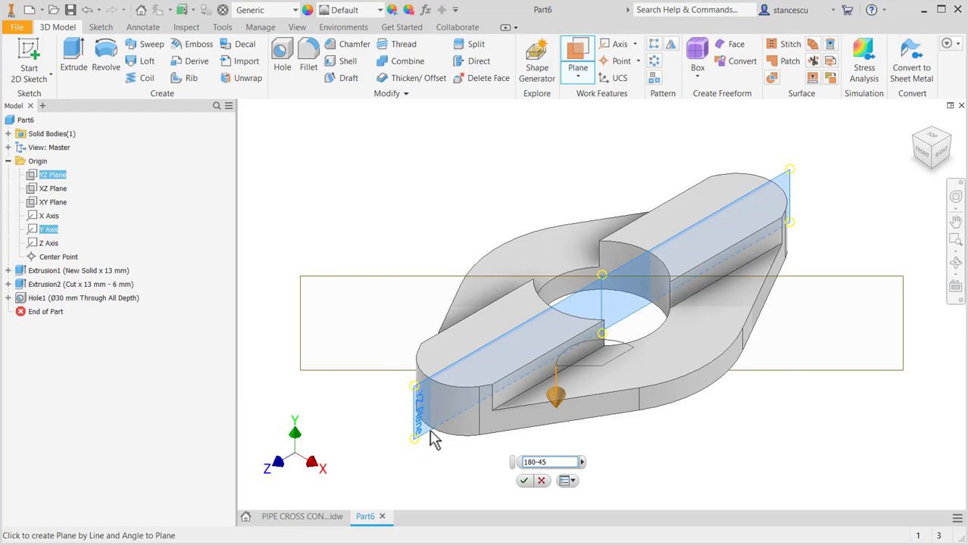
click(523, 481)
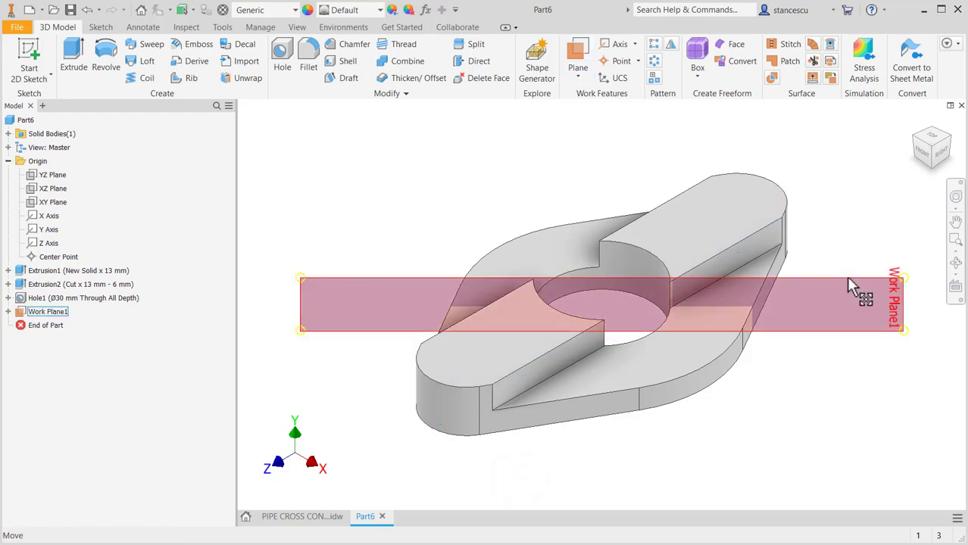
click(321, 517)
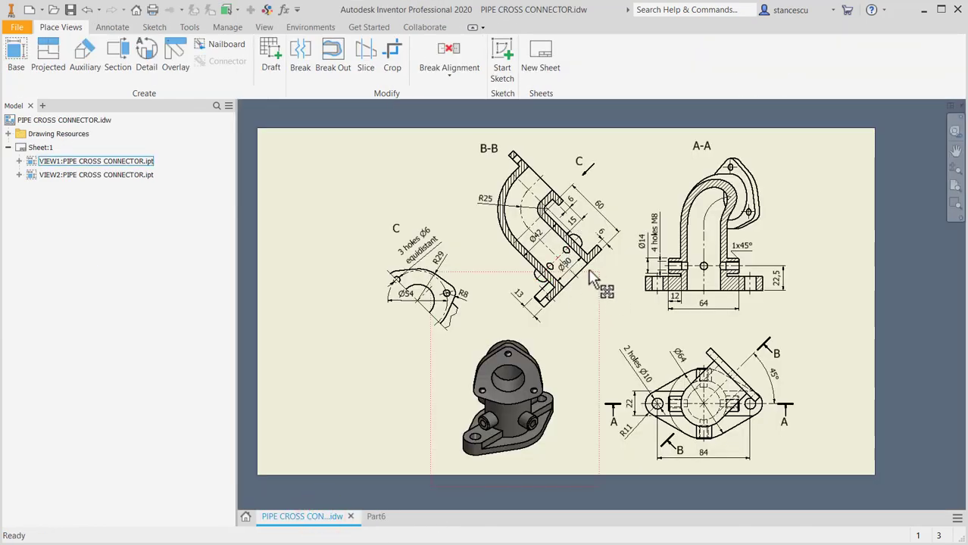
scroll(577, 268, up, 3)
middle_drag(577, 268, 622, 359)
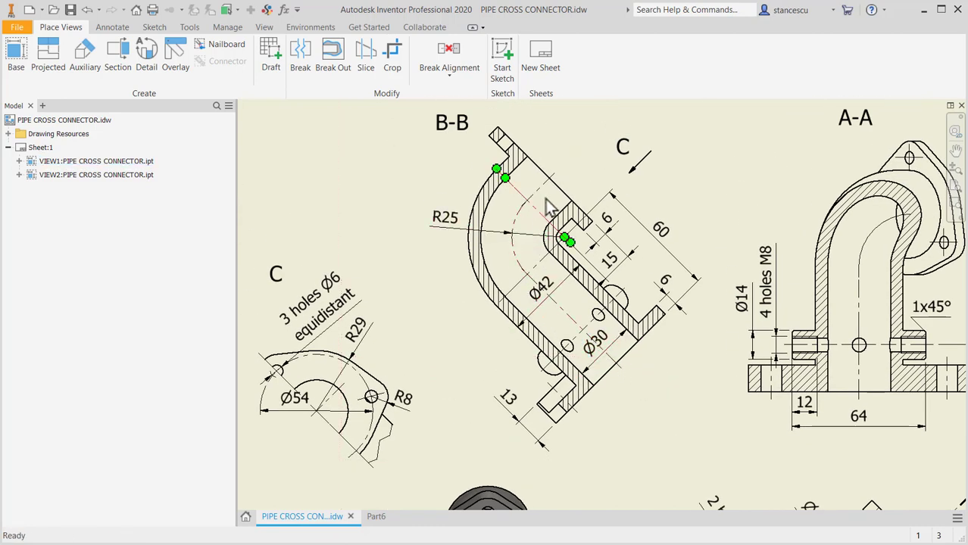
key(Home)
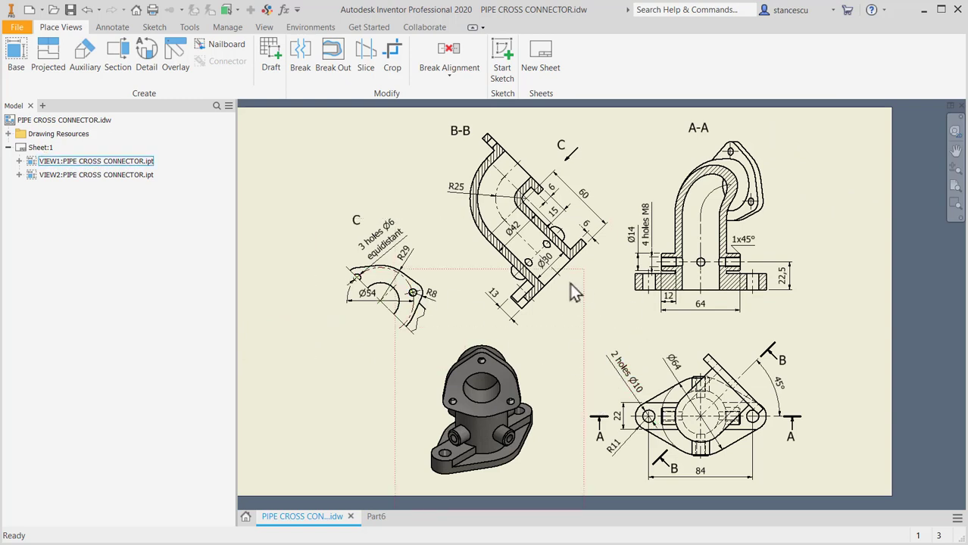
click(376, 517)
click(870, 275)
Start a sketch on Work Plane1, slice the part with F7, and check the B-B dimensions on the drawing
click(905, 267)
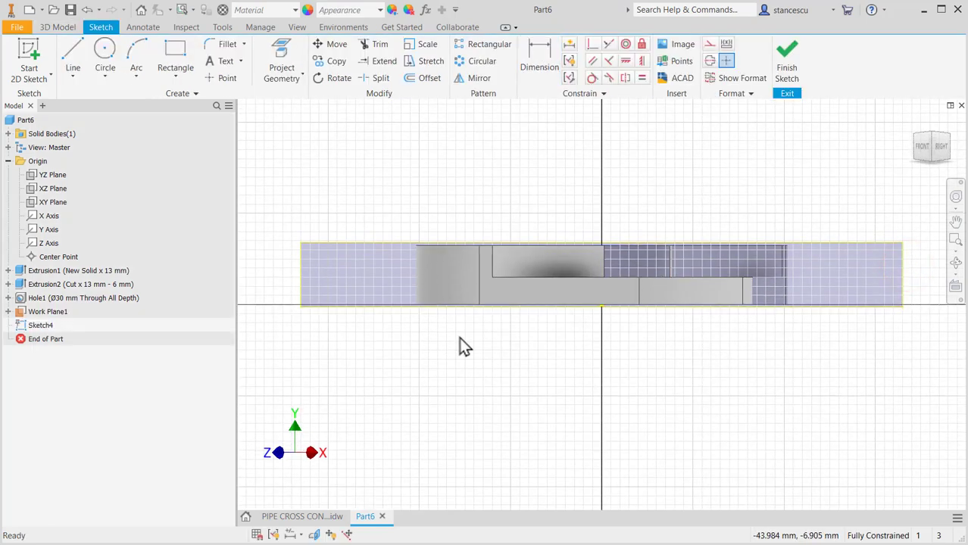
key(F7)
click(316, 517)
scroll(537, 232, up, 5)
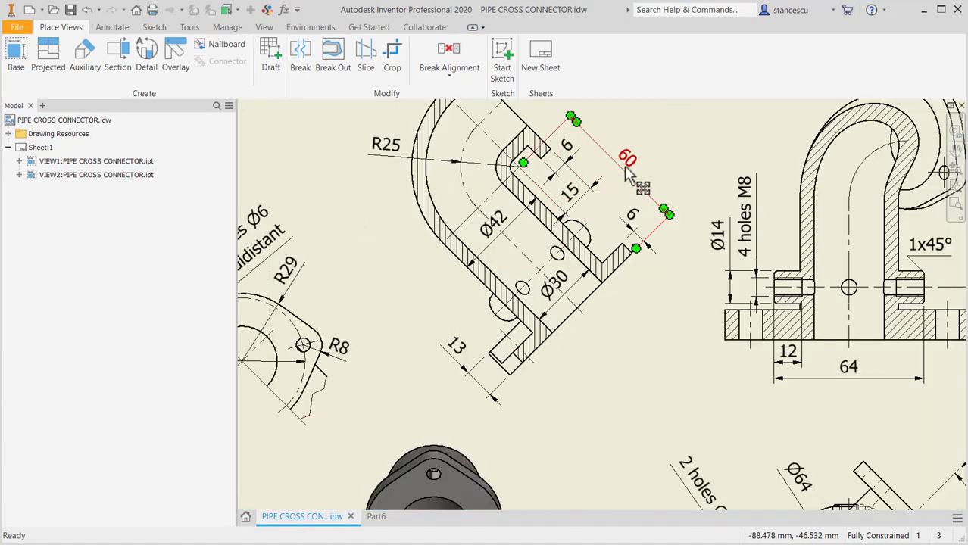
middle_drag(625, 178, 634, 307)
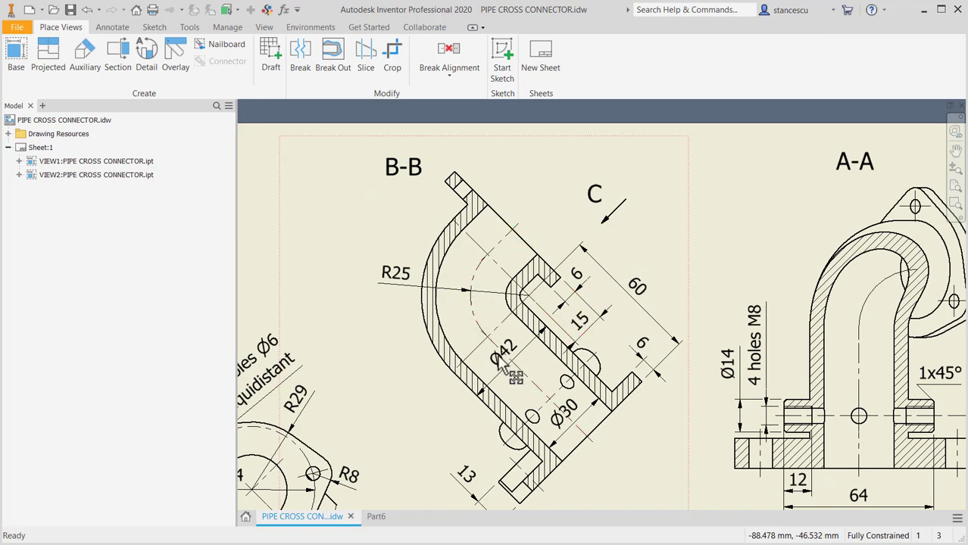
click(376, 517)
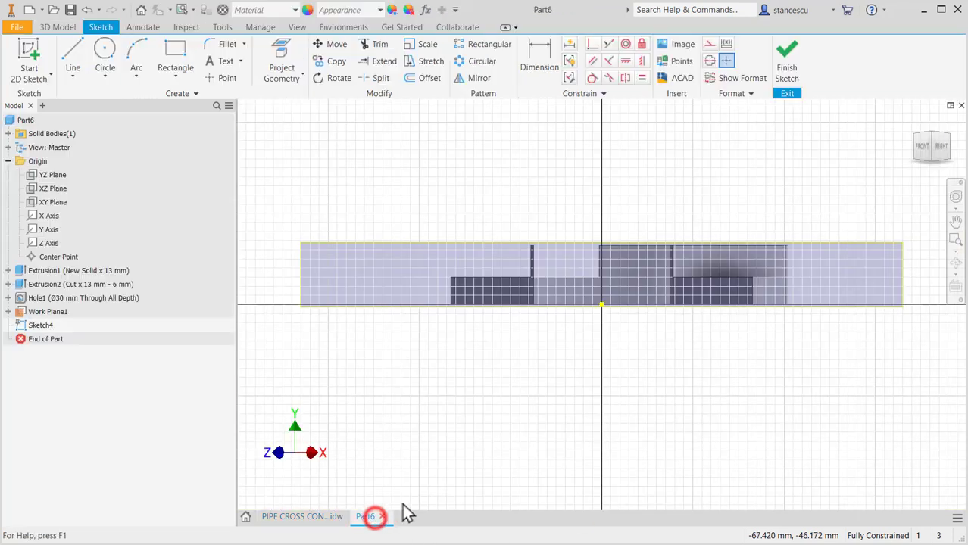
middle_drag(461, 168, 445, 343)
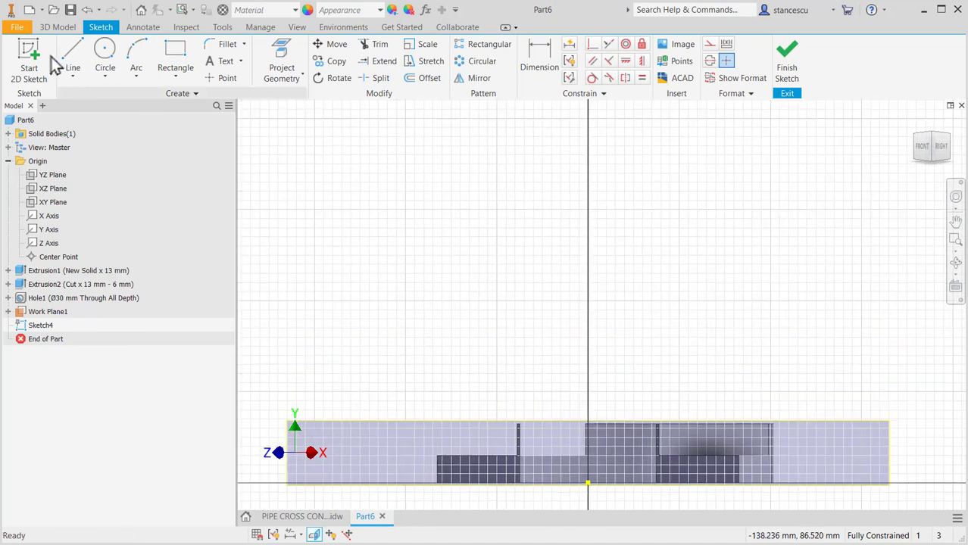
Draw a 60 mm vertical line from the origin, a tangent bend, then a 15 mm horizontal line
click(72, 61)
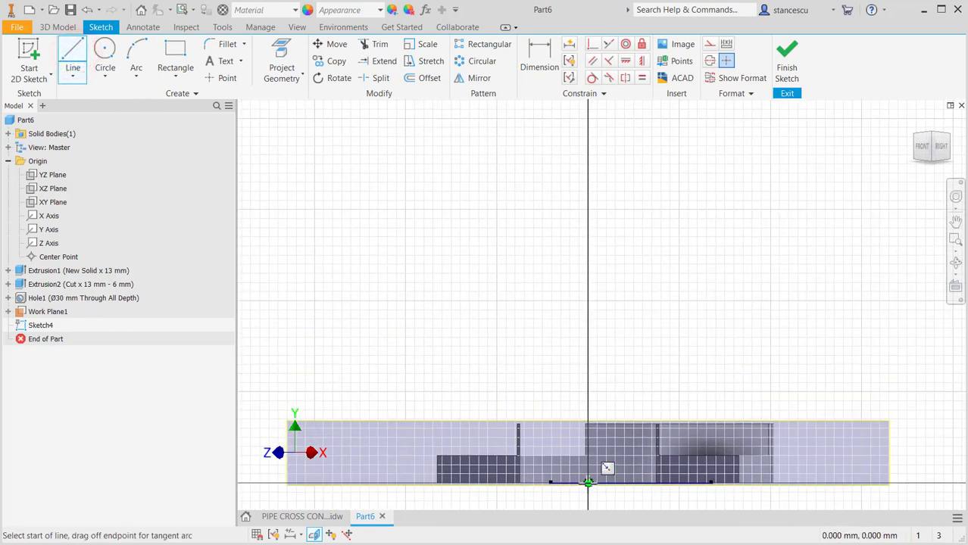
click(588, 482)
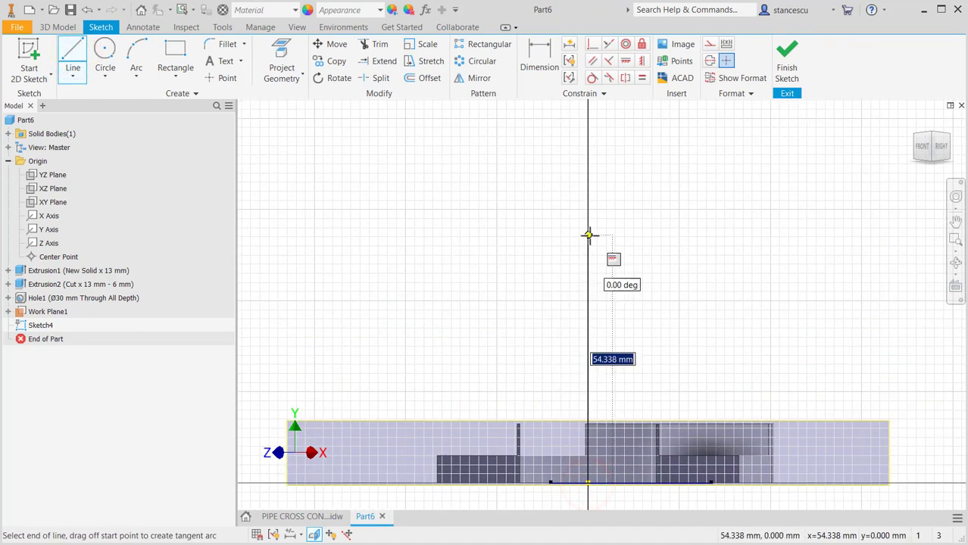
text(6)
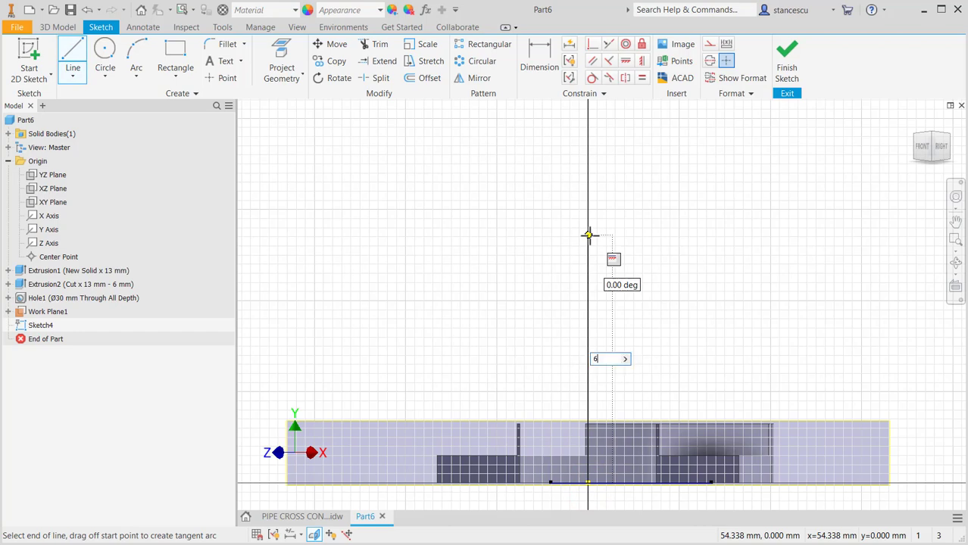
text(0)
key(Return)
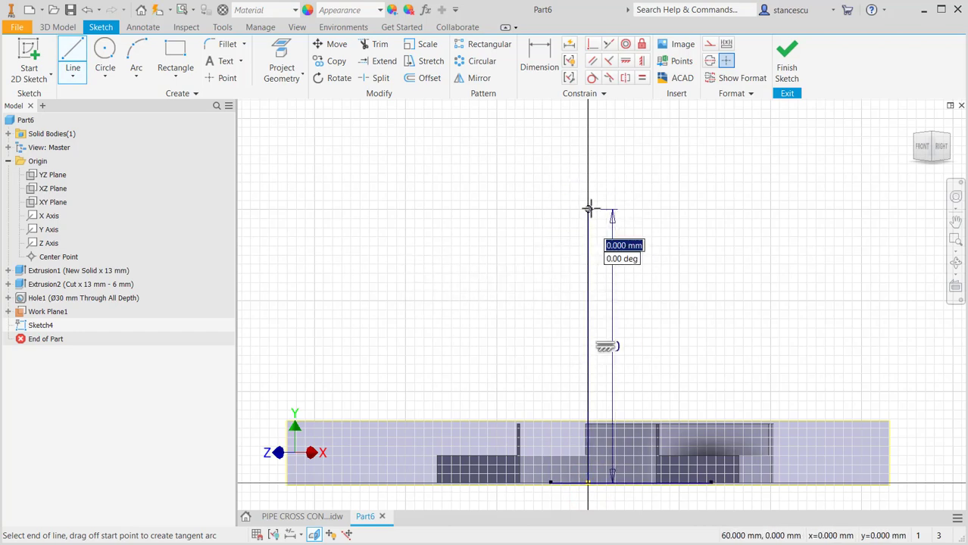
drag(588, 208, 685, 113)
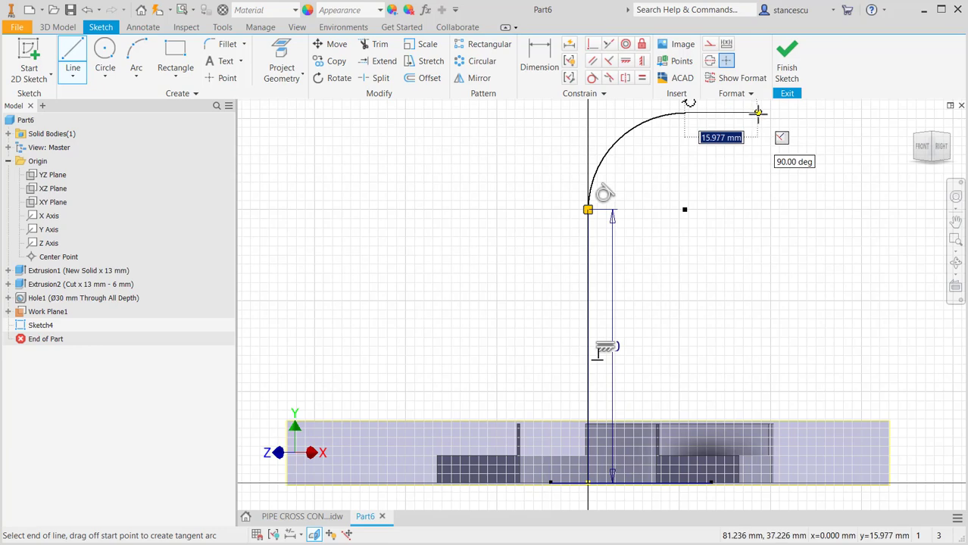
middle_drag(756, 112, 759, 143)
text(1)
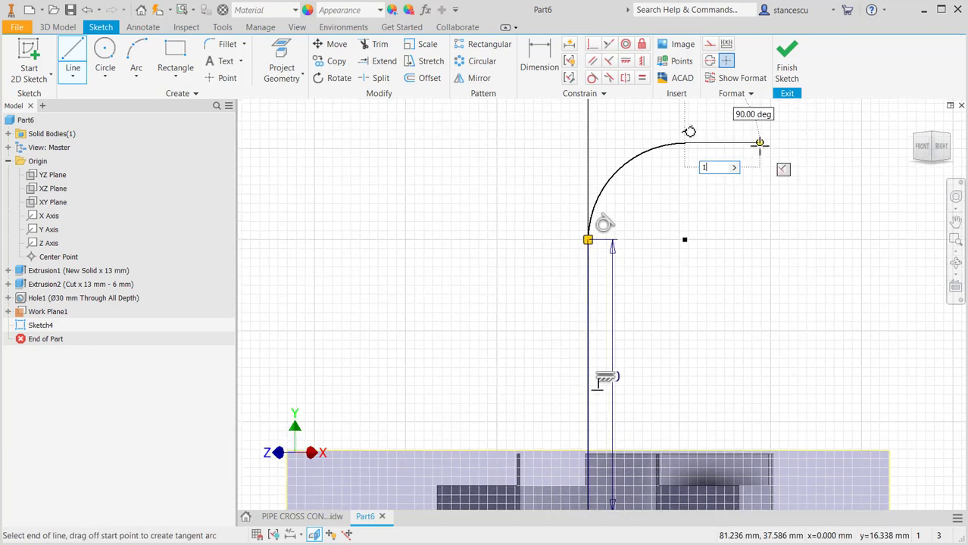
text(5)
key(Return)
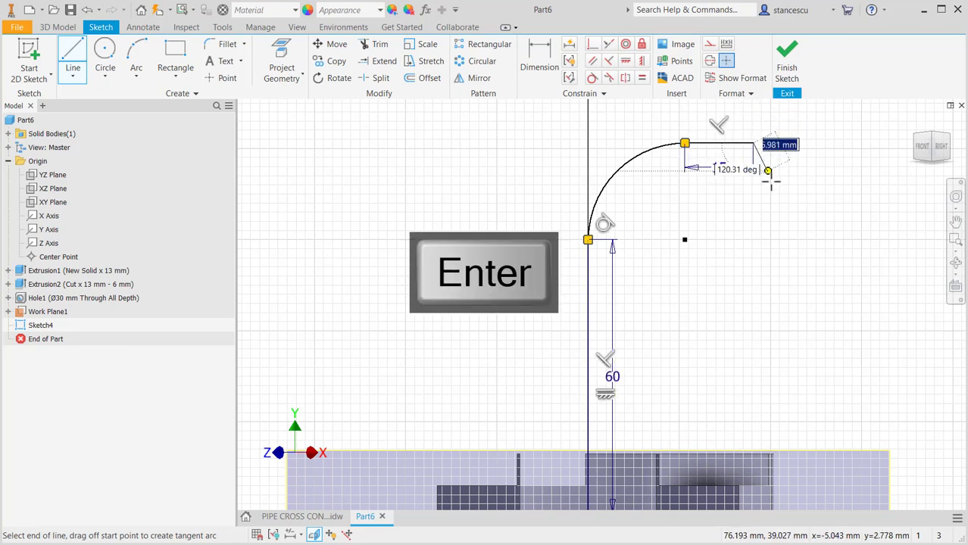
key(Escape)
Dimension the bend arc to R25 and finish Sketch4
click(539, 57)
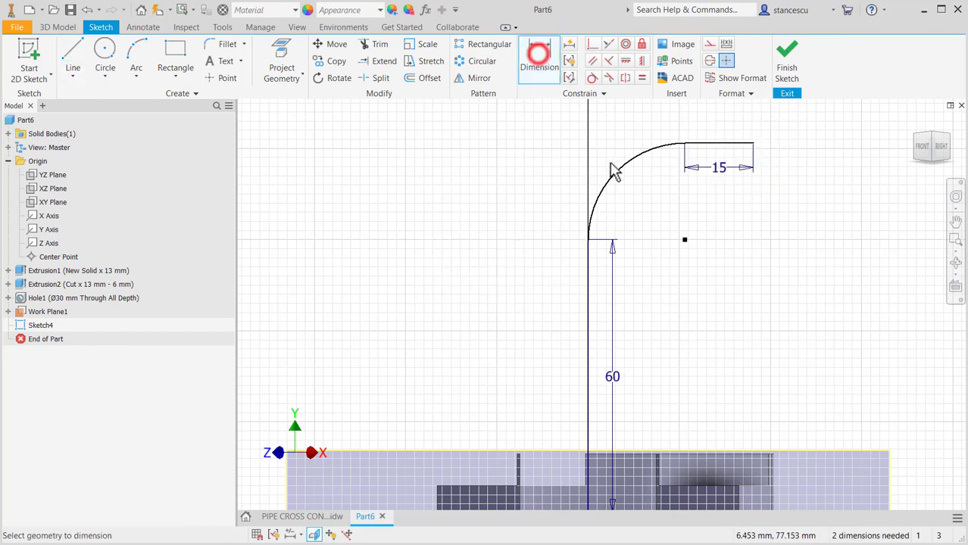
click(614, 176)
click(643, 209)
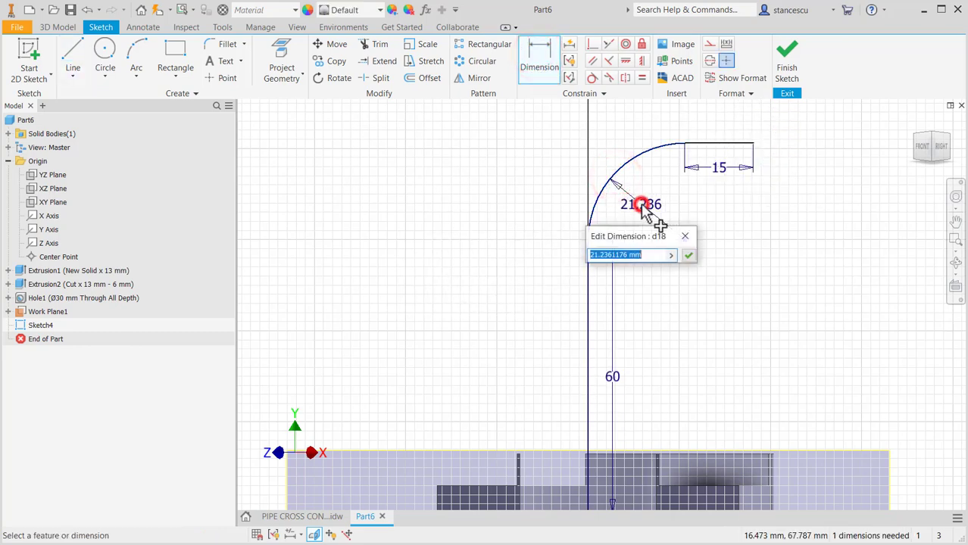
text(25)
key(Return)
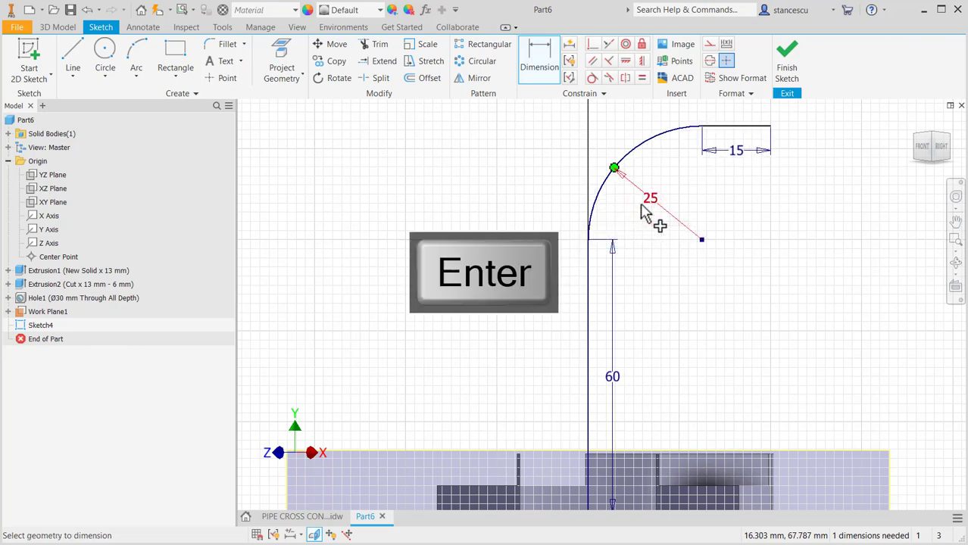
click(798, 59)
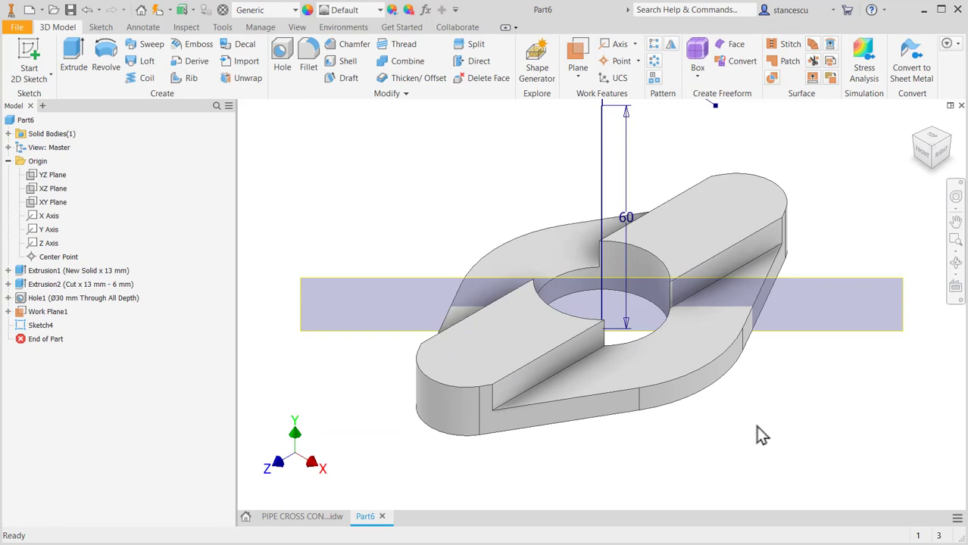
Start a sketch on the part's bottom face and check section B-B on the drawing
shift+middle_drag(756, 460, 761, 421)
click(538, 294)
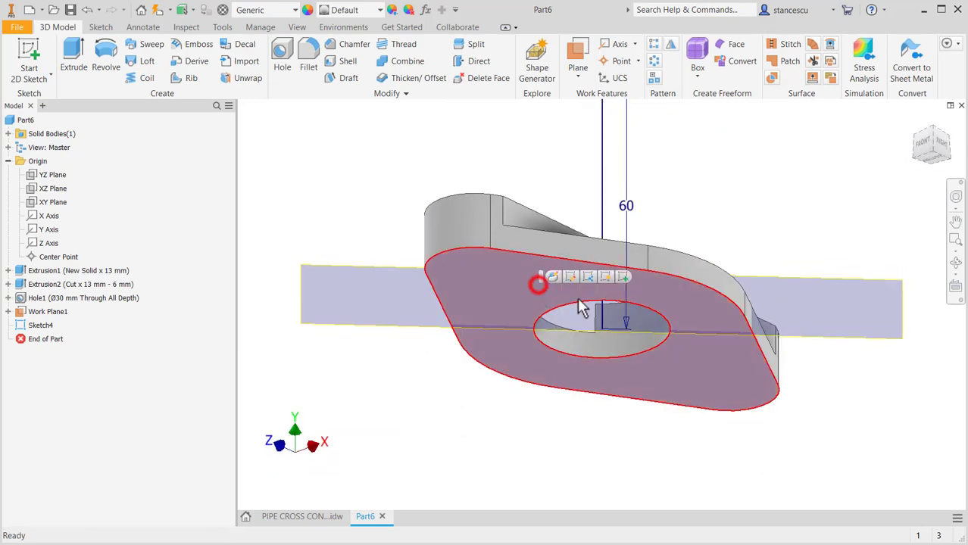
click(619, 278)
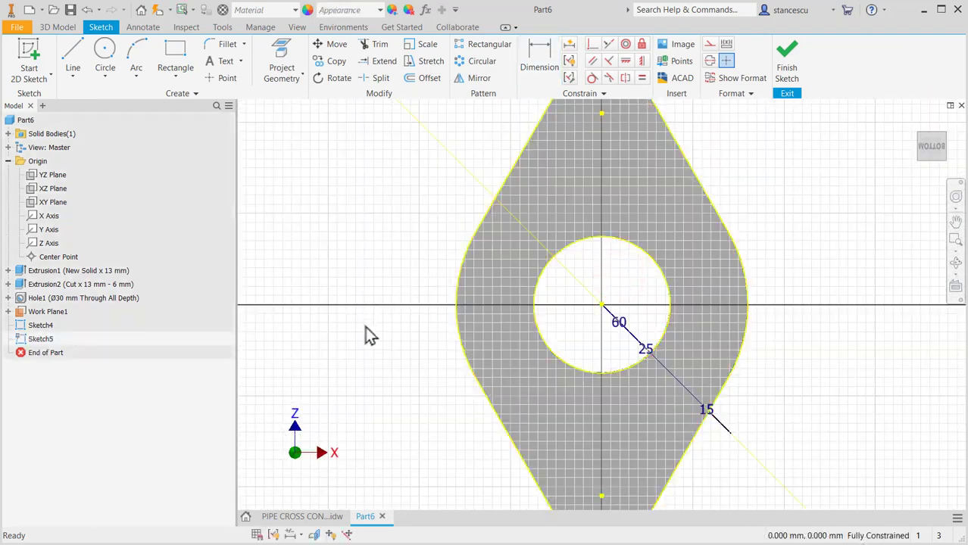
click(290, 515)
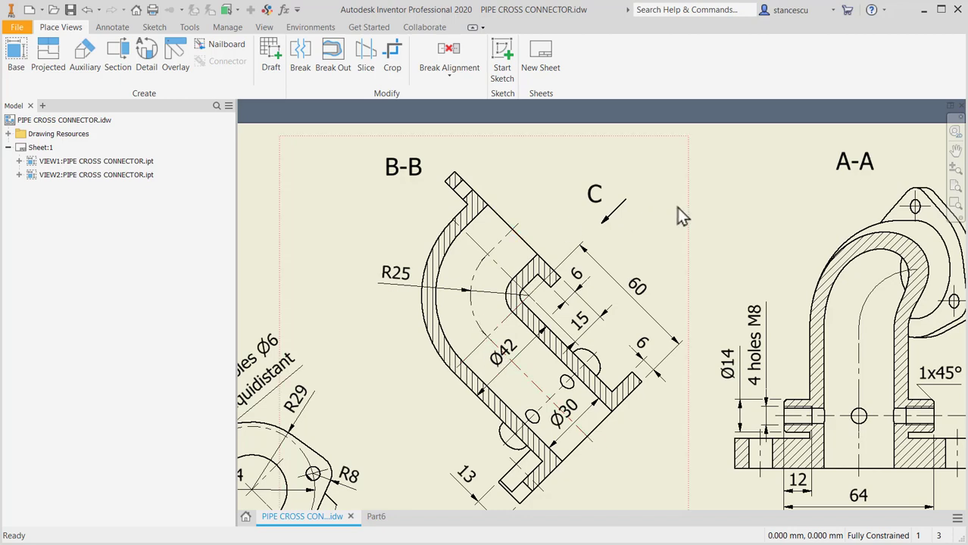
middle_drag(716, 265, 674, 200)
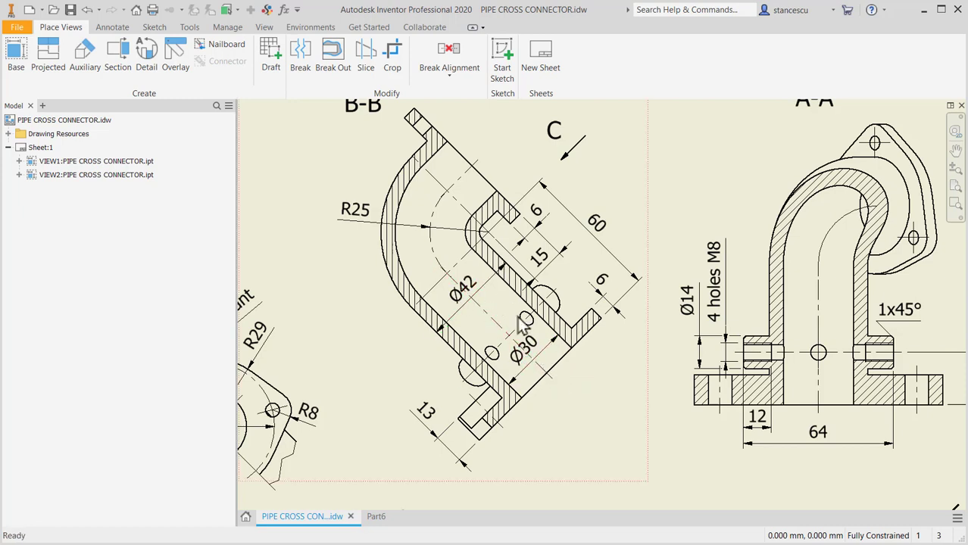
click(376, 517)
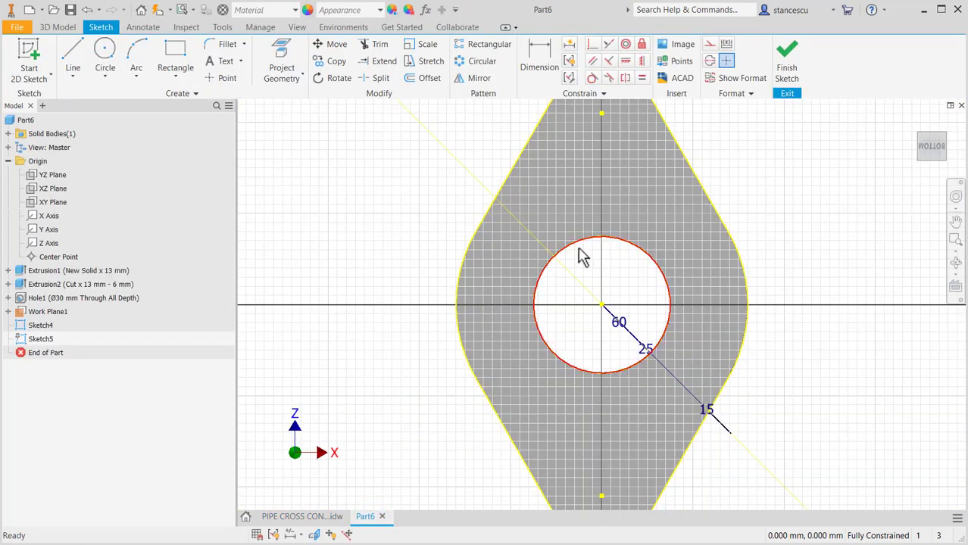
Draw a Ø42 circle centred on the sketch origin and finish the sketch
click(105, 53)
click(600, 305)
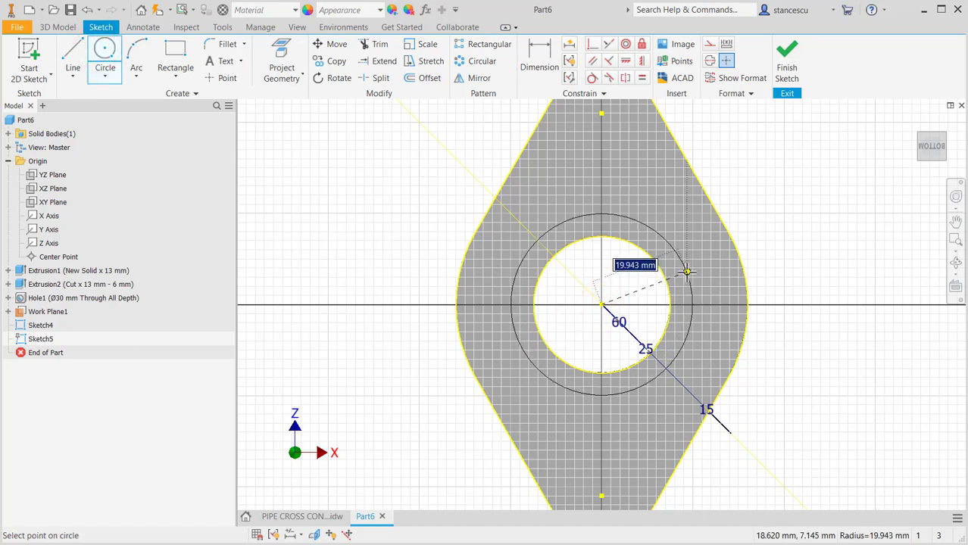
right_click(686, 272)
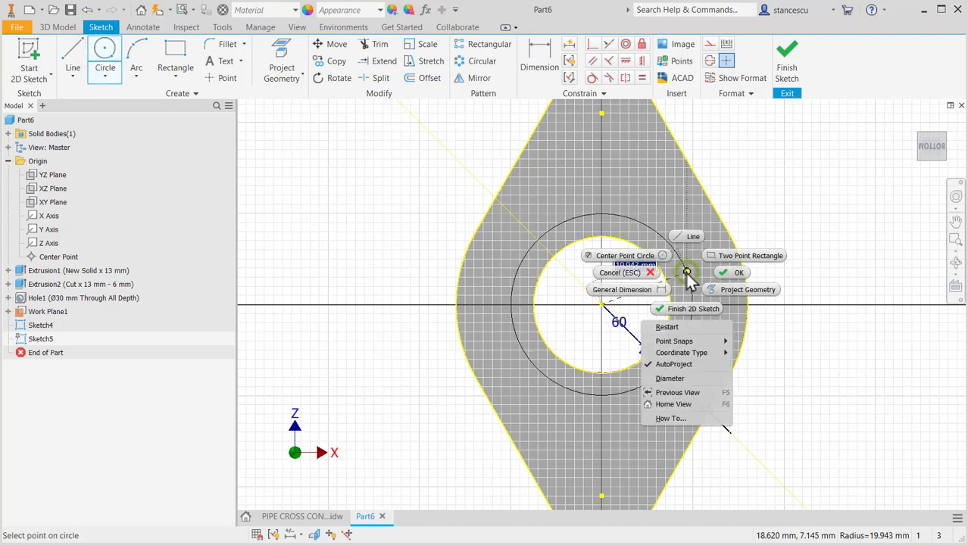
click(677, 383)
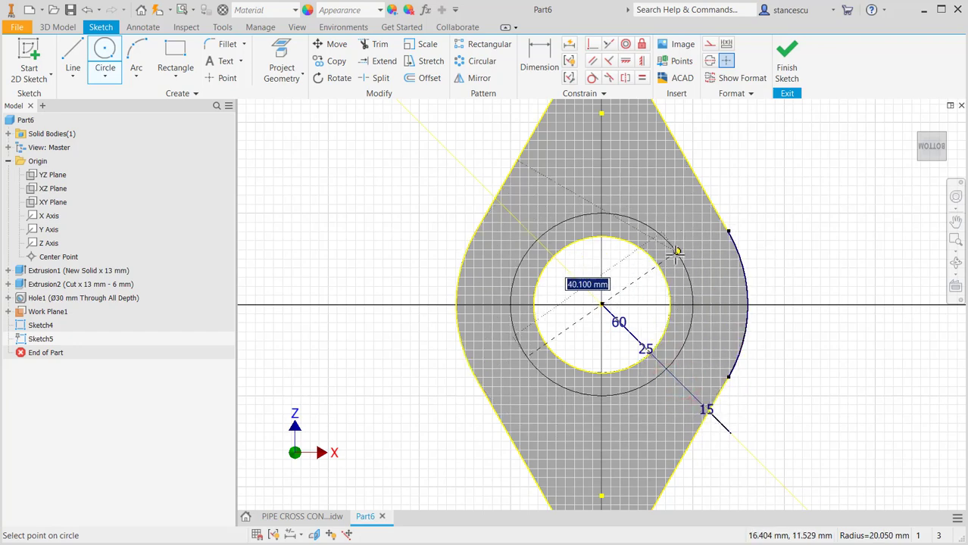
text(4)
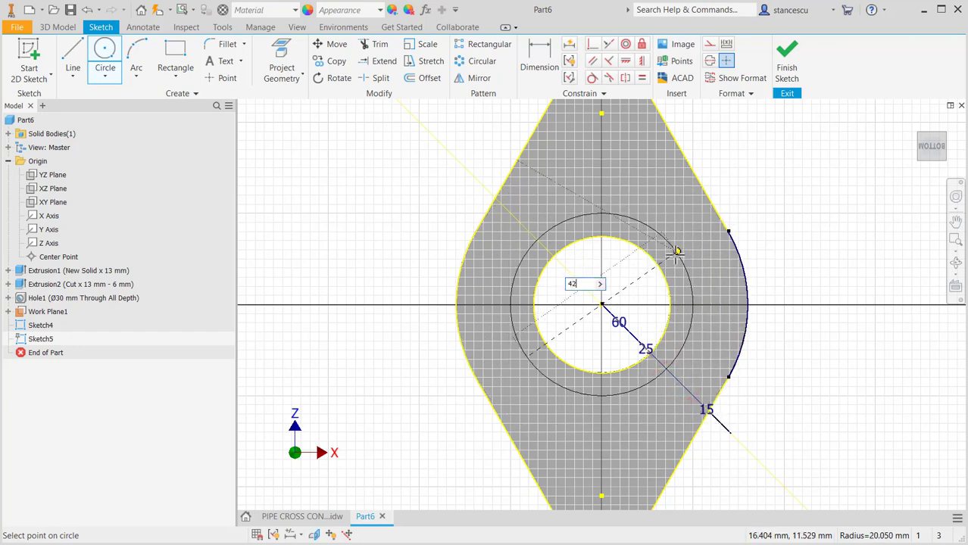
text(2)
key(Return)
click(787, 72)
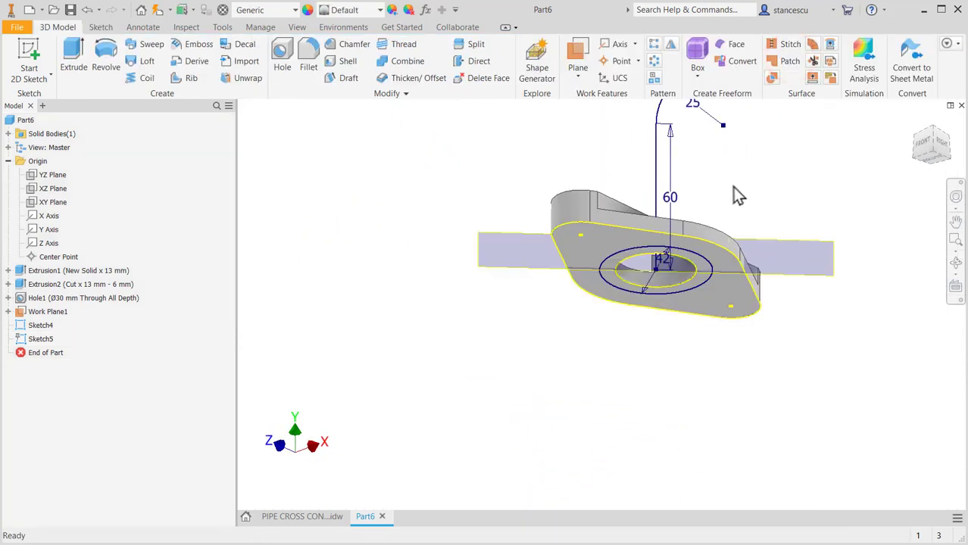
Sweep the Ø30–Ø42 ring profile along Sketch4's bent path, then move the intersection warning aside
middle_drag(738, 196, 681, 272)
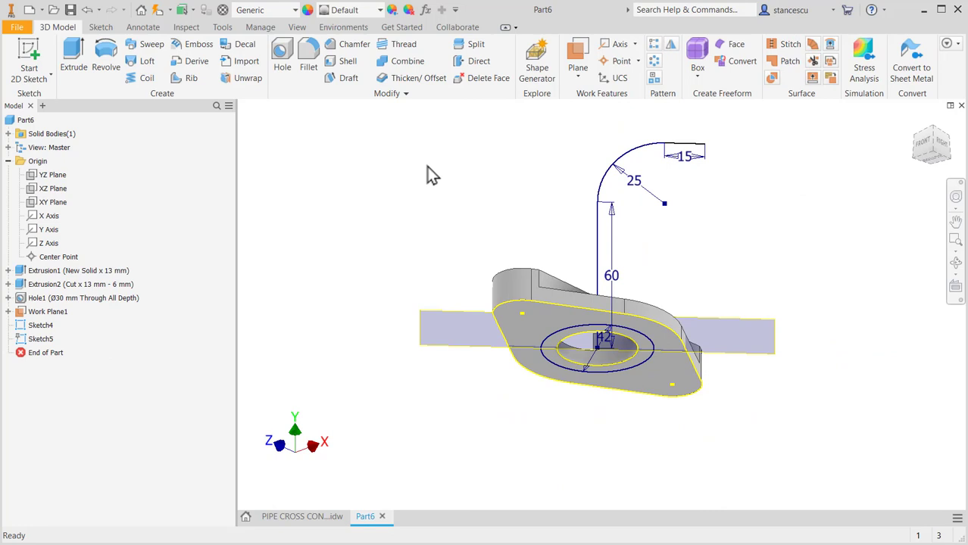
click(145, 44)
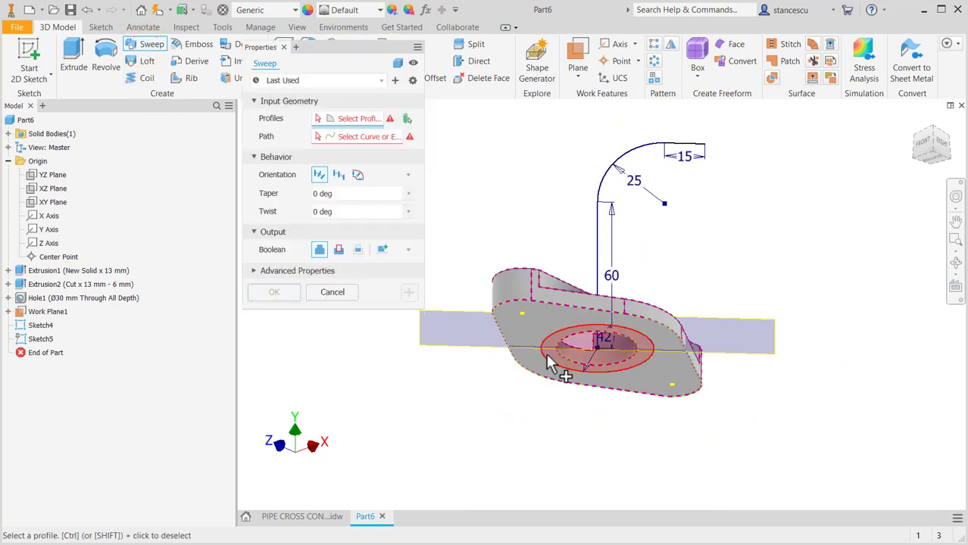
scroll(551, 365, up, 3)
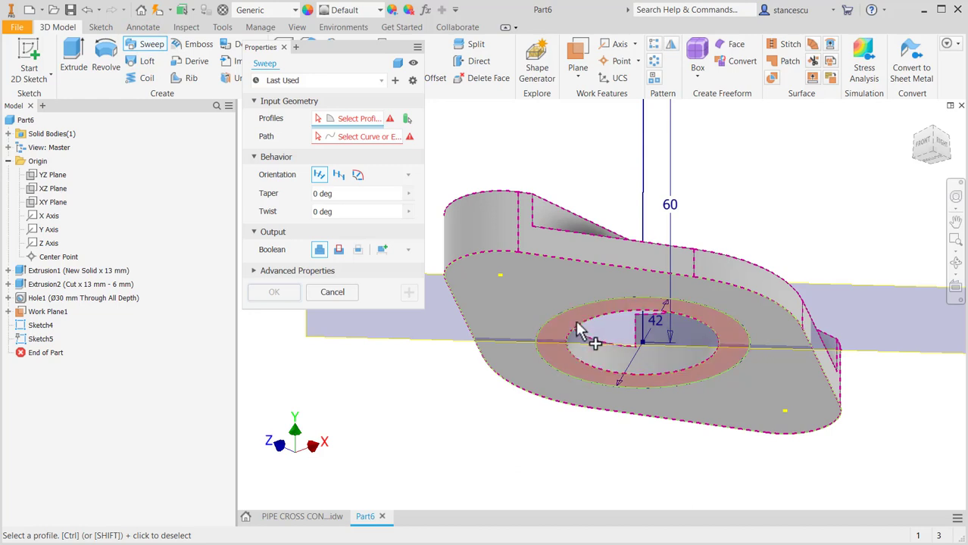
click(578, 329)
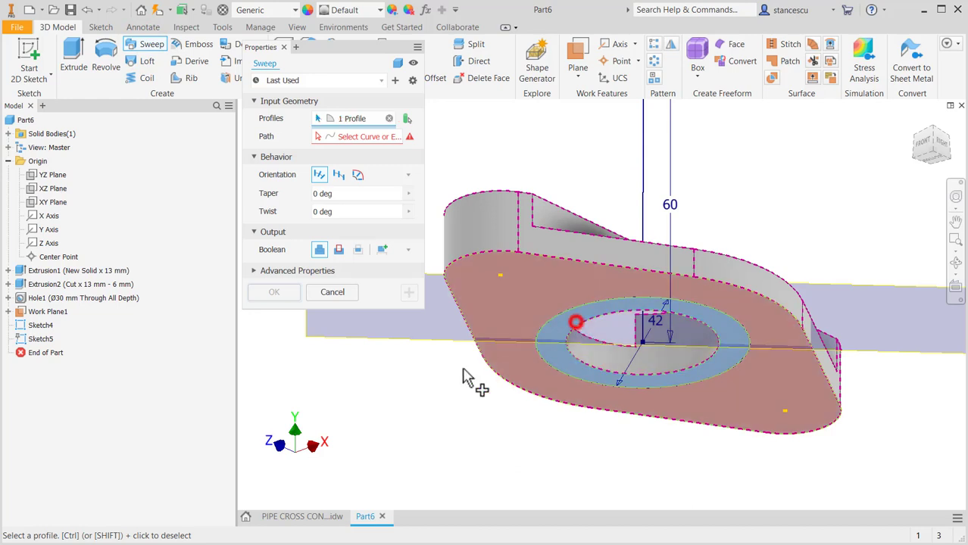
click(369, 136)
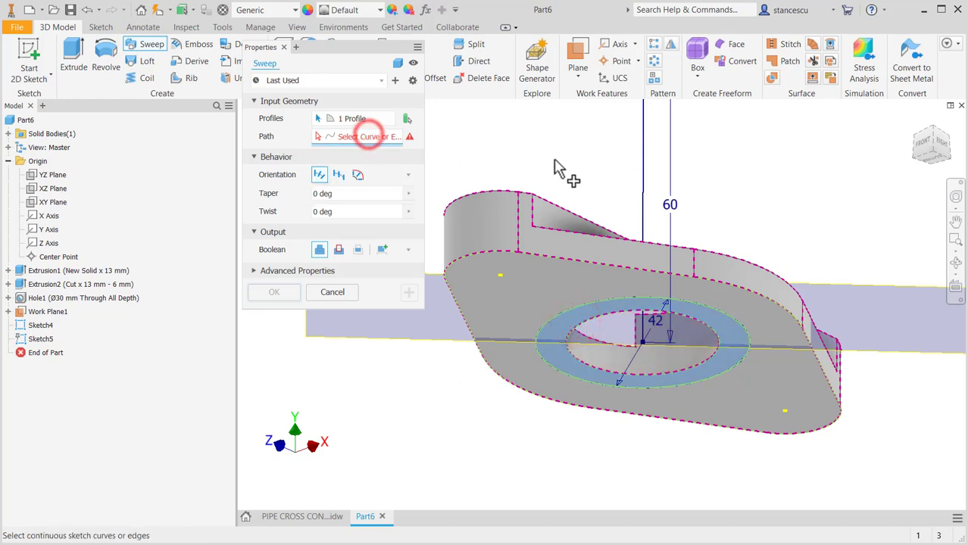
click(646, 182)
middle_drag(616, 177, 579, 378)
scroll(589, 305, up, 3)
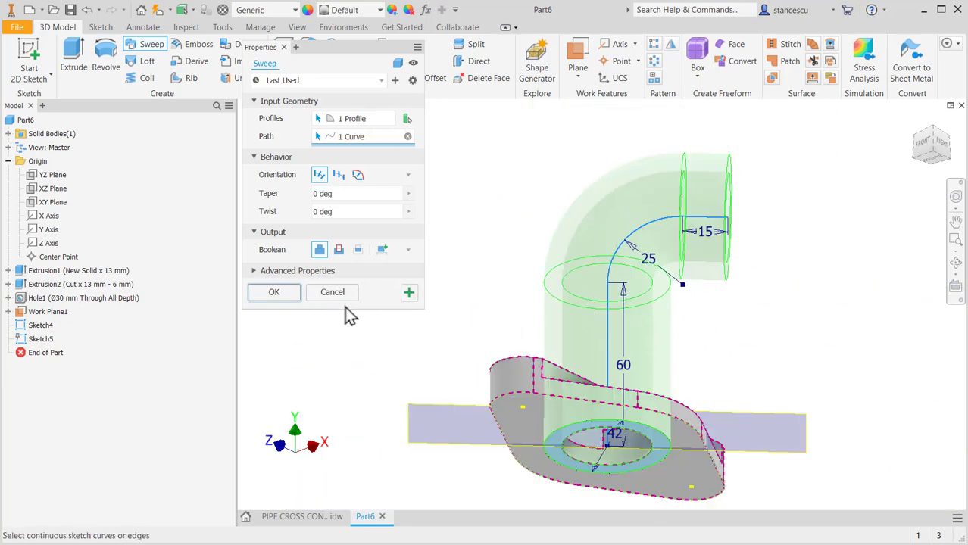
click(274, 293)
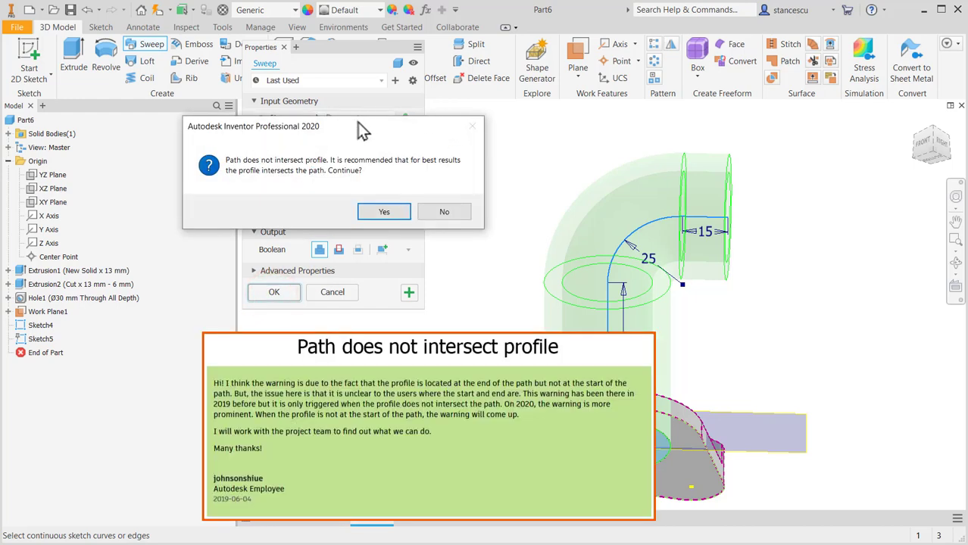
drag(386, 130, 422, 98)
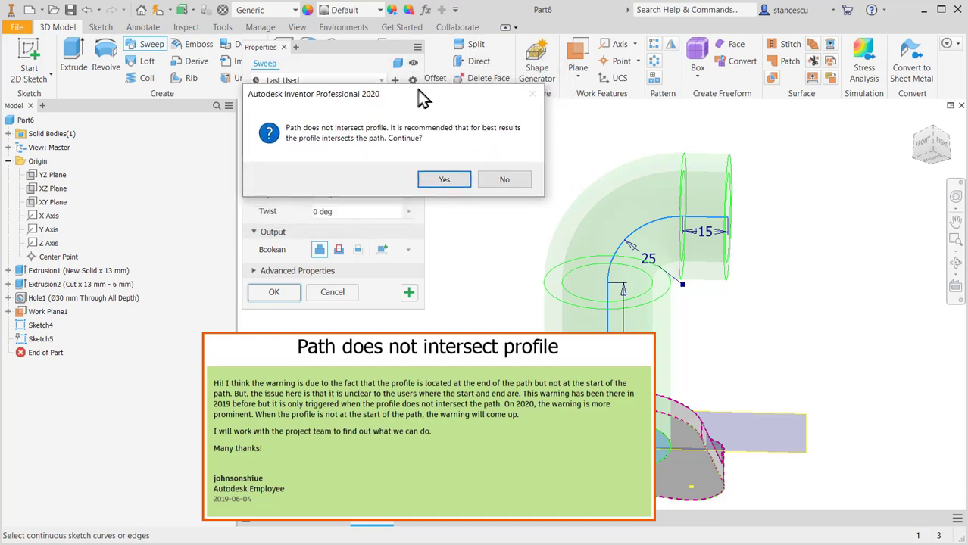
Continue past the warning to create Sweep1, hide Work Plane1, and orbit toward the base flange
click(446, 181)
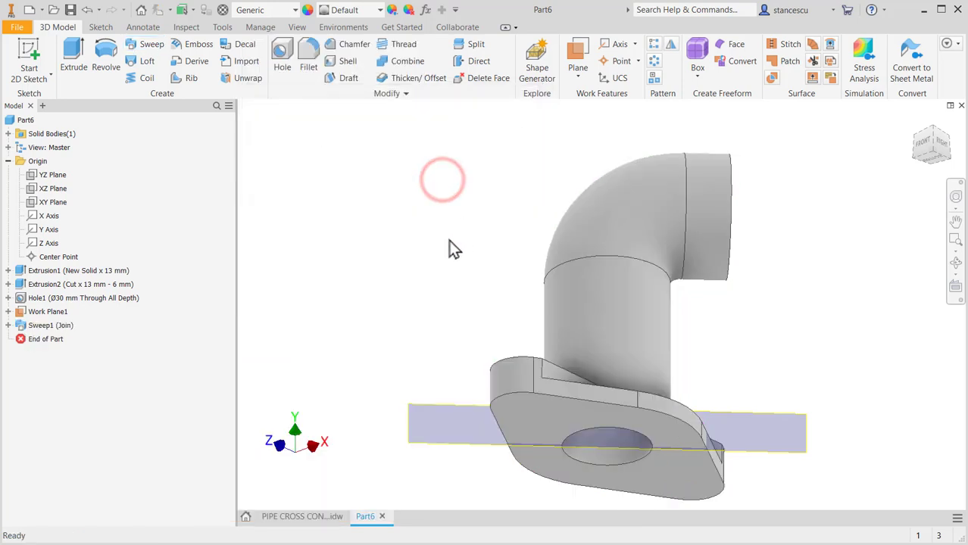
right_click(783, 414)
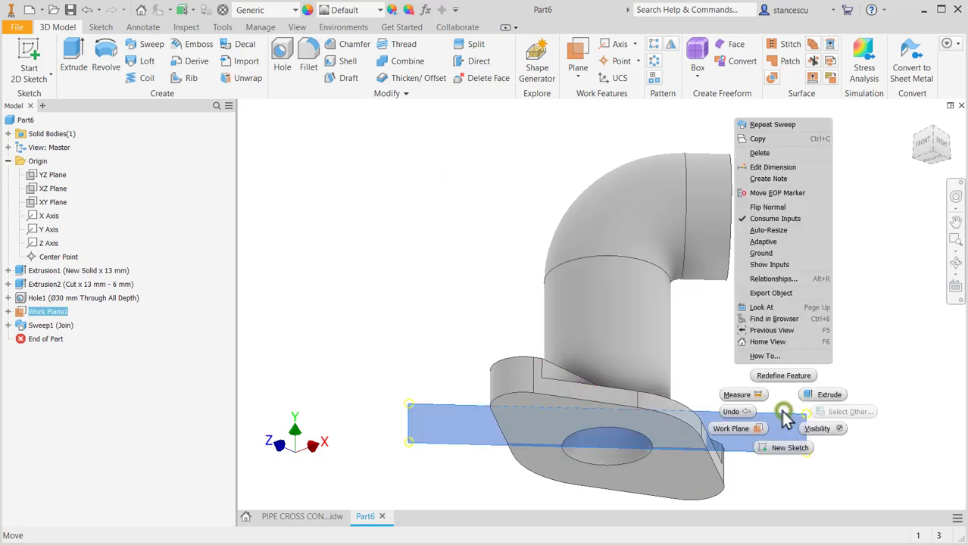
click(817, 429)
shift+middle_drag(823, 367, 770, 368)
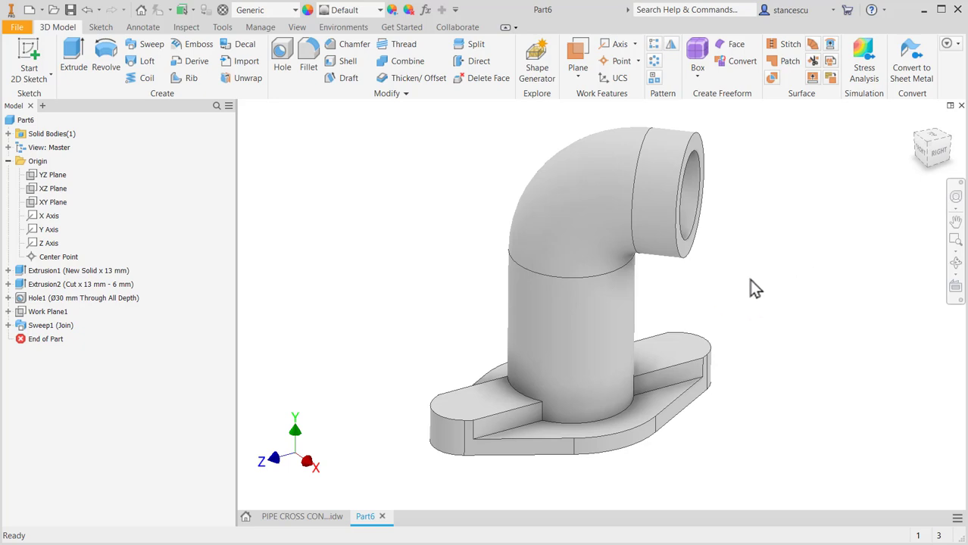
shift+middle_drag(755, 288, 704, 281)
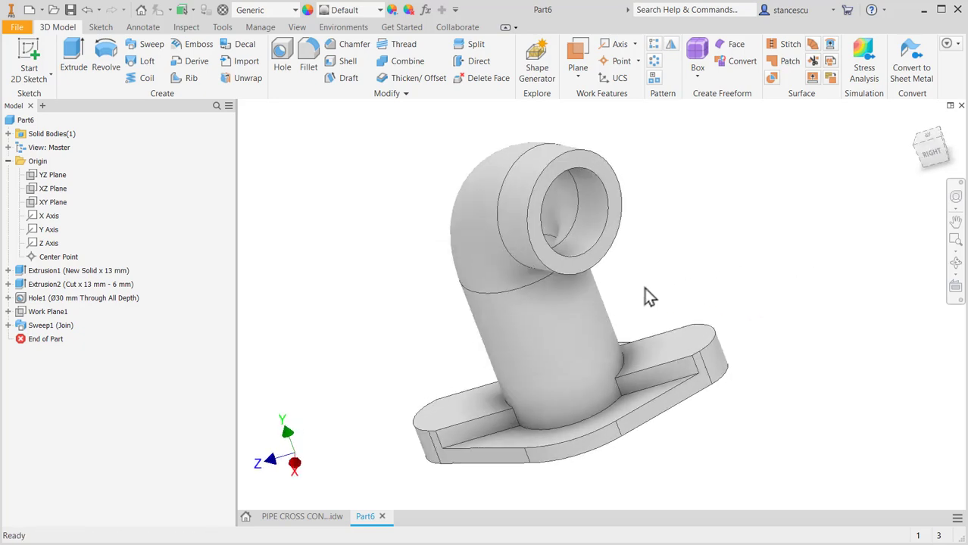
shift+middle_drag(649, 313, 596, 456)
On the PIPE CROSS CONNECTOR drawing, inspect the 60 dimension in section B-B
click(329, 517)
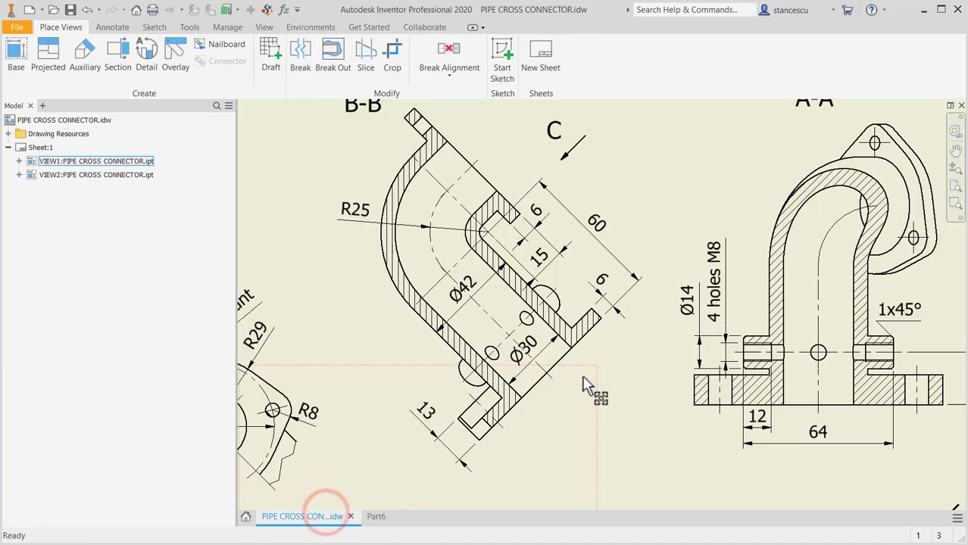
scroll(633, 391, down, 3)
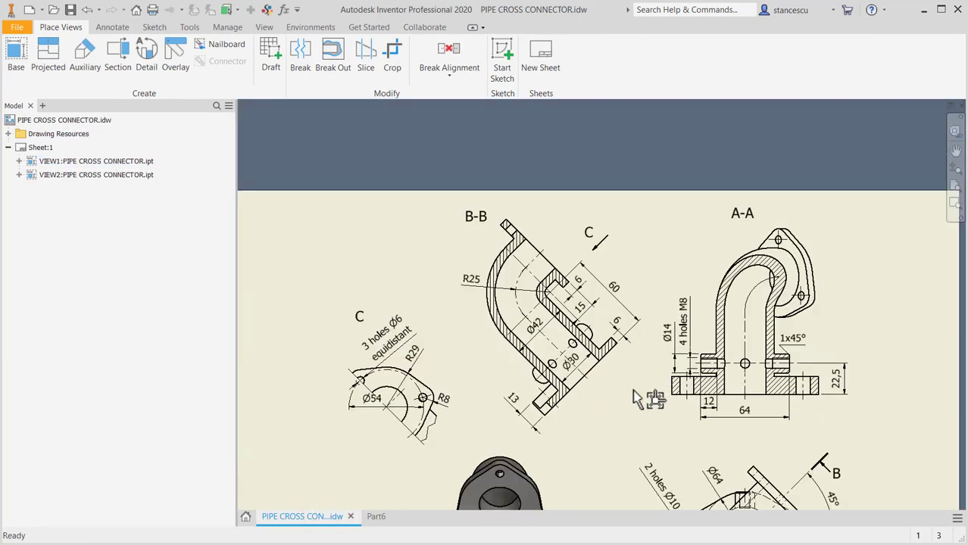
middle_drag(627, 394, 655, 278)
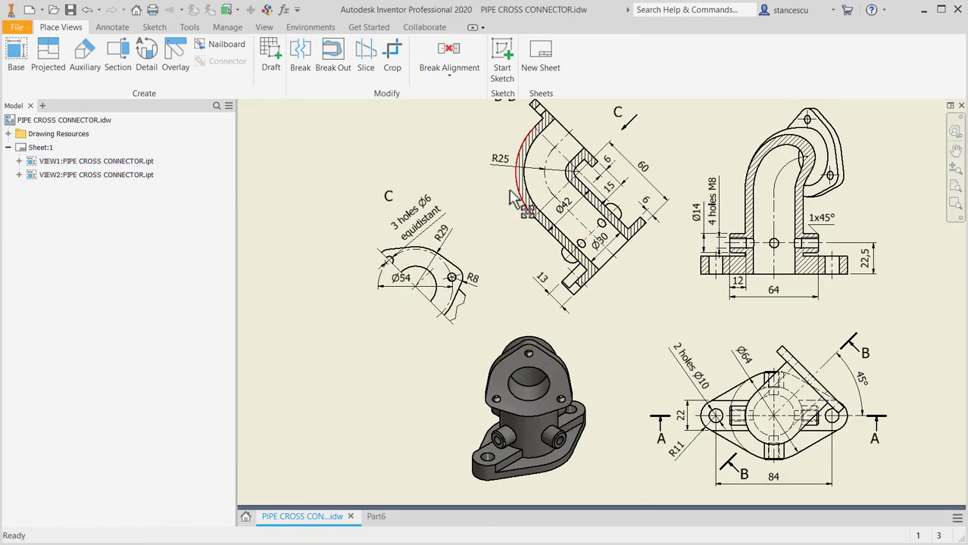
click(564, 133)
scroll(570, 182, up, 3)
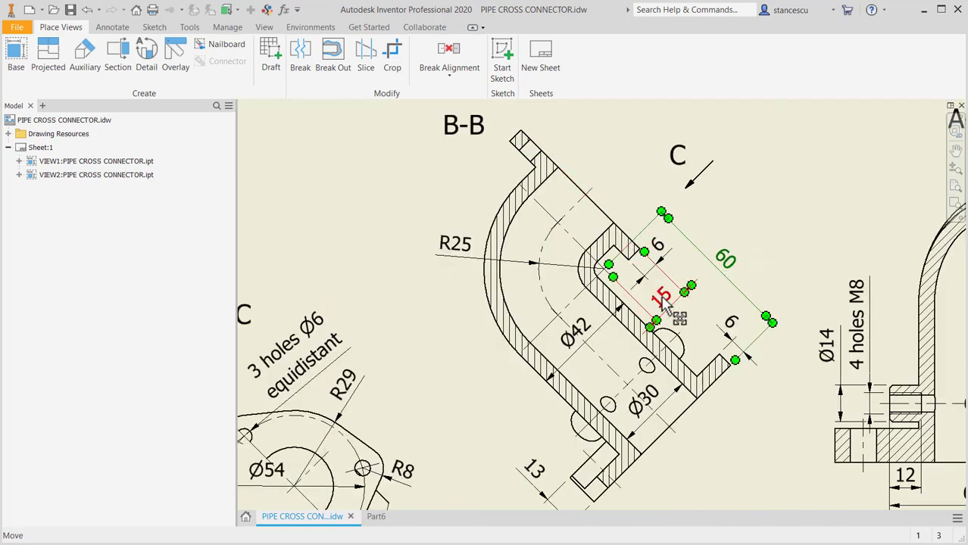
scroll(626, 341, down, 3)
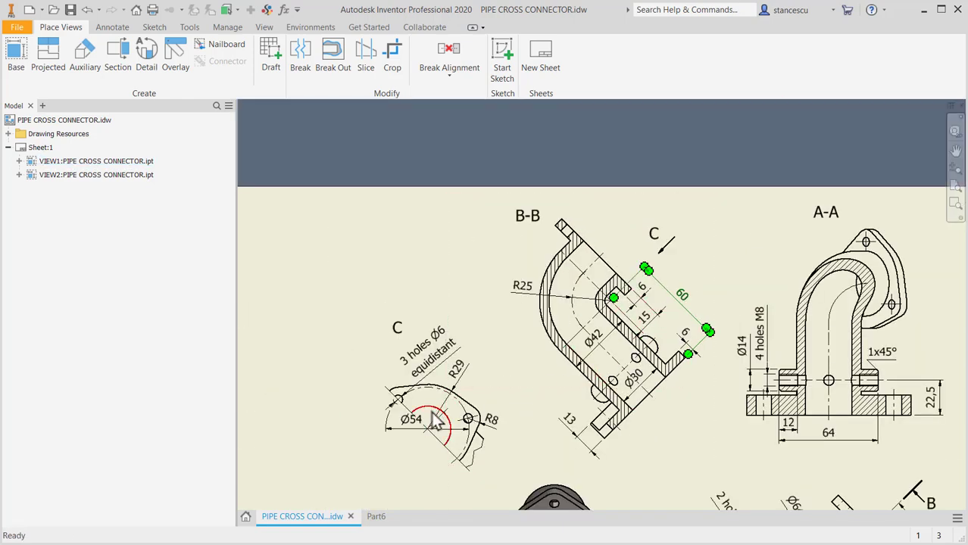
scroll(439, 406, up, 3)
Inspect the Ø54 dimension and the hole note in detail view C
middle_drag(450, 403, 471, 341)
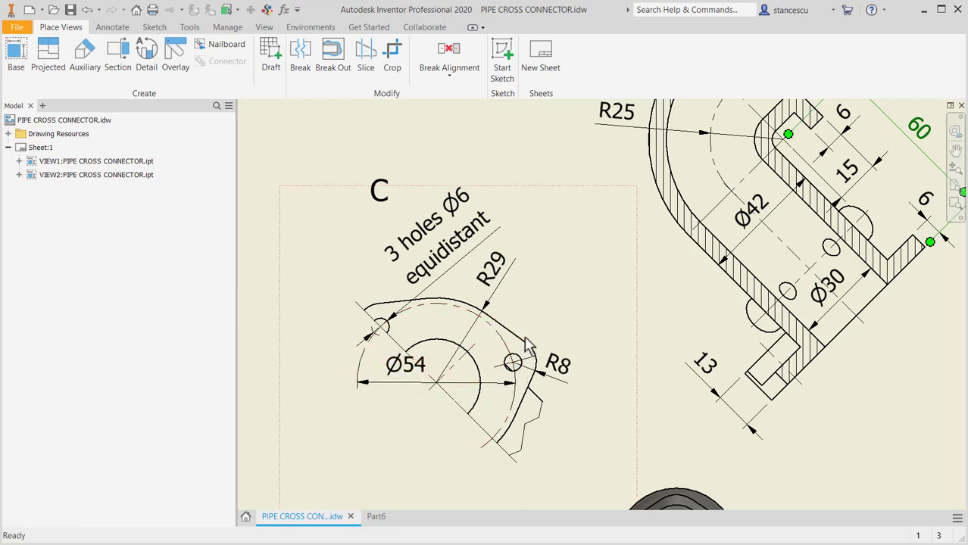
click(407, 381)
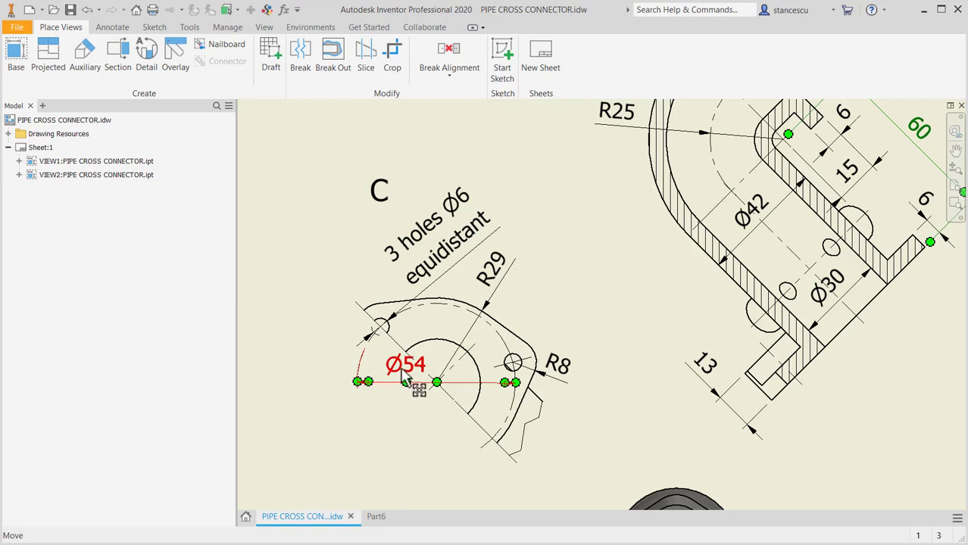
click(386, 338)
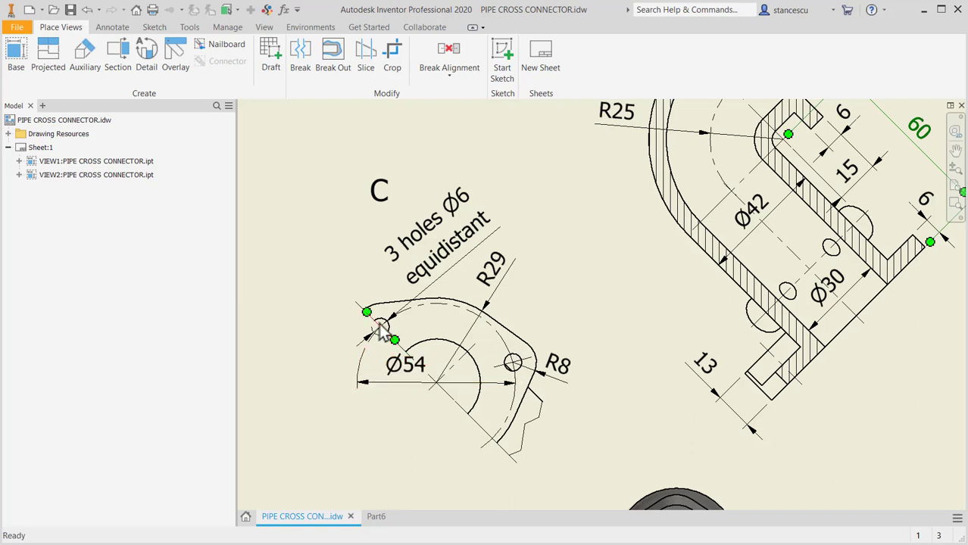
click(575, 276)
Start a sketch on the pipe-end face and draw an R29 circle centred on the pipe axis
click(377, 516)
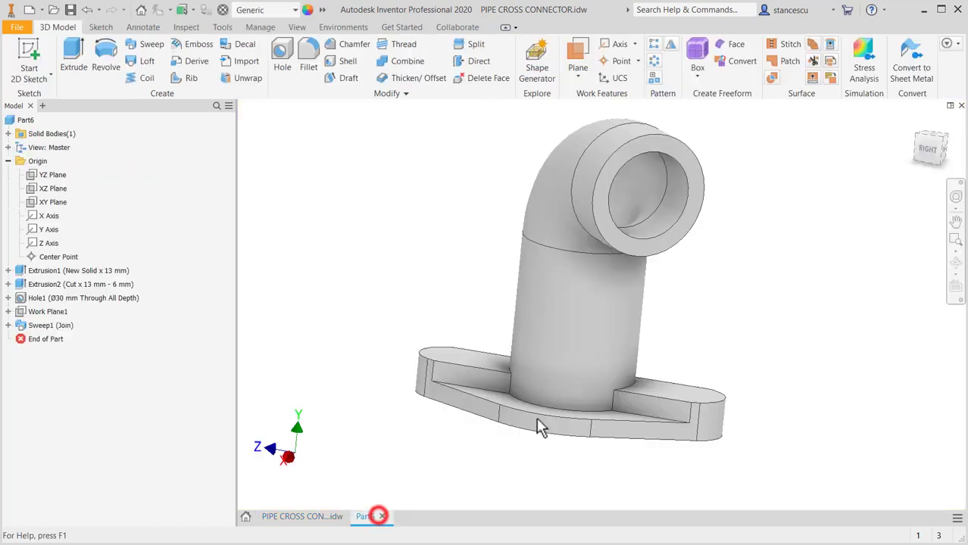
click(675, 250)
click(701, 237)
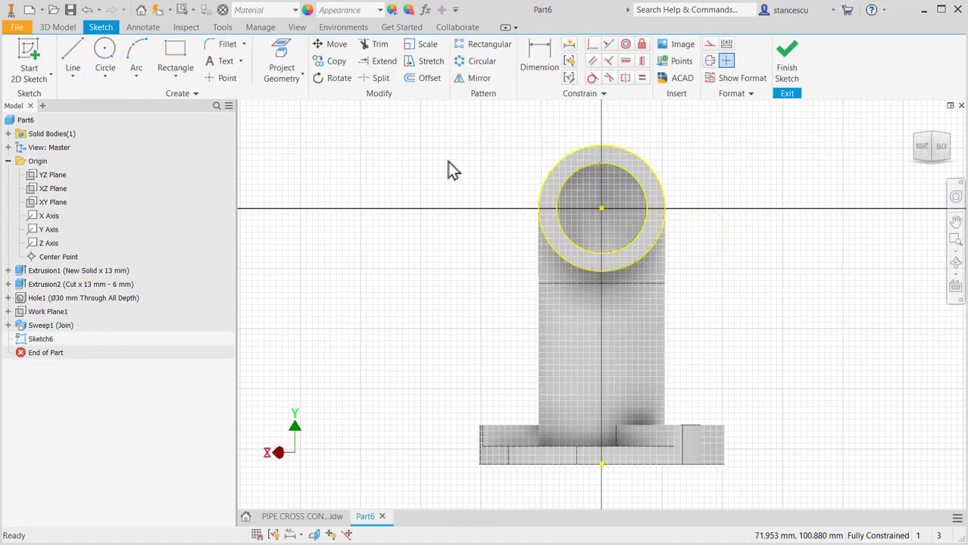
click(105, 50)
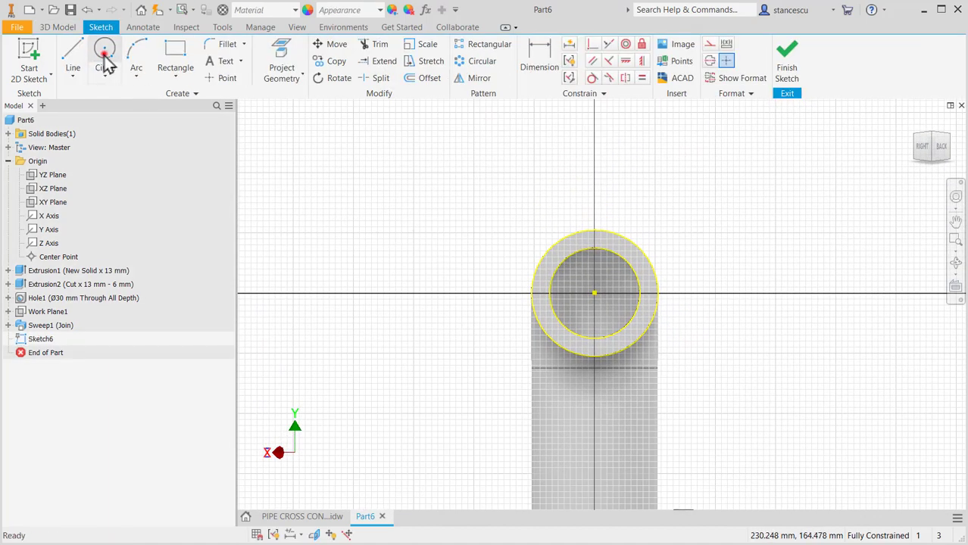
click(595, 293)
right_click(686, 230)
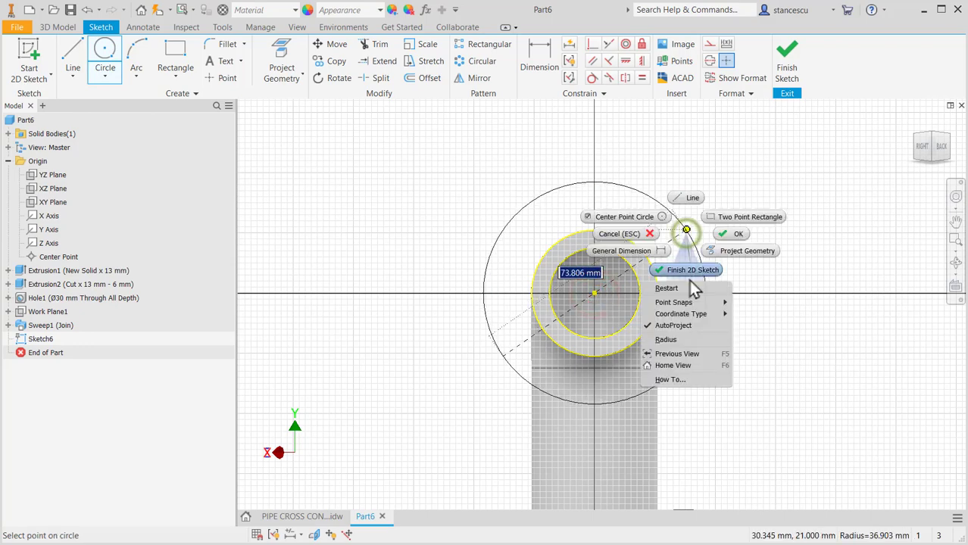
click(681, 339)
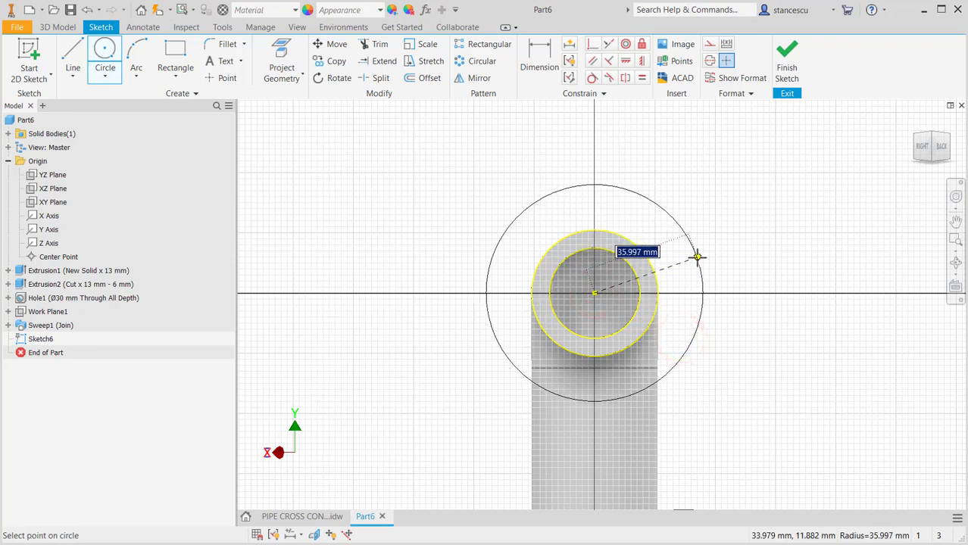
text(29)
key(Return)
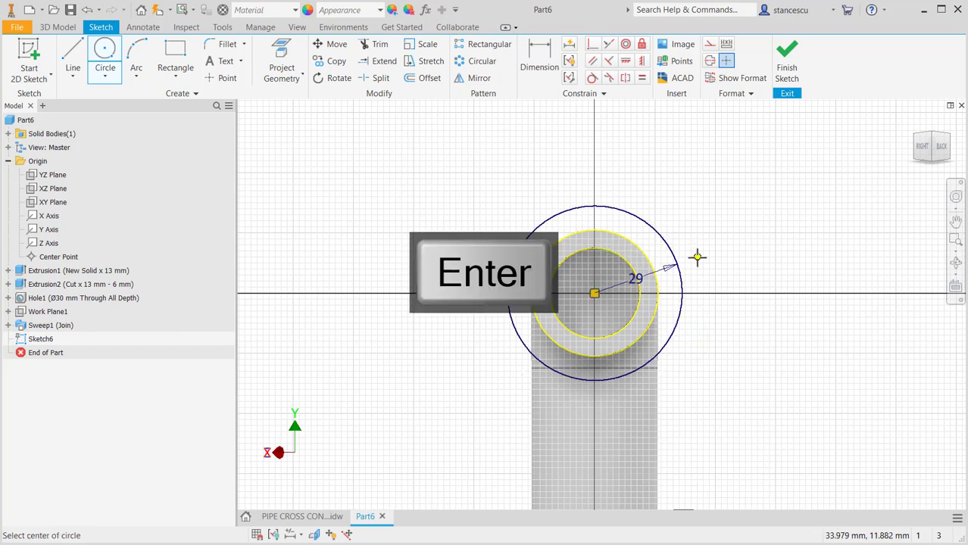
Draw two lines tangent to the R29 circle, joined by a small arc at the lug tip
click(74, 60)
click(526, 234)
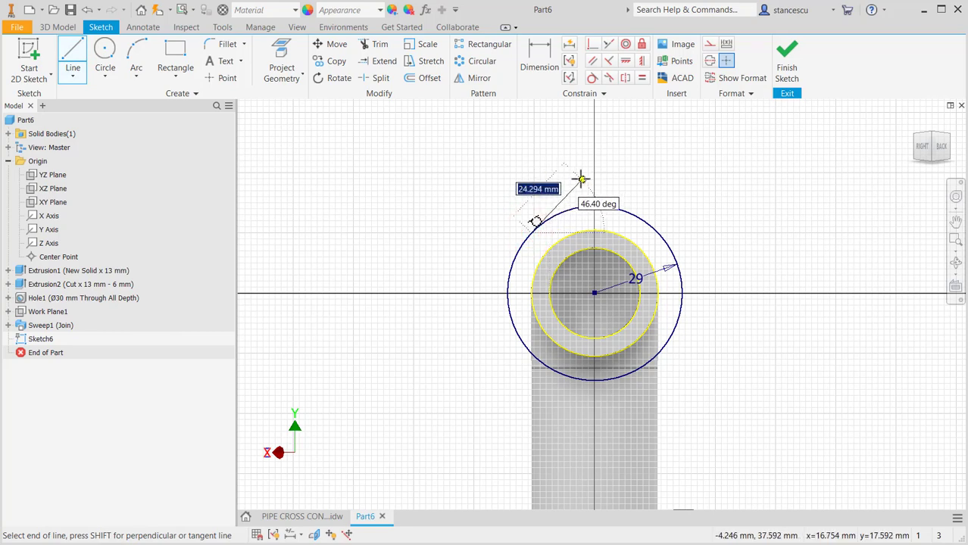
click(582, 177)
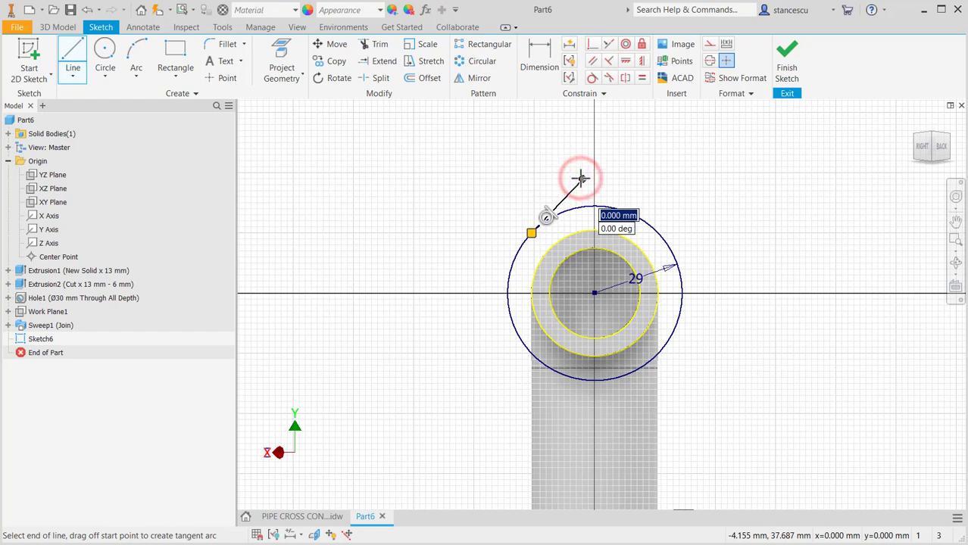
drag(587, 168, 617, 182)
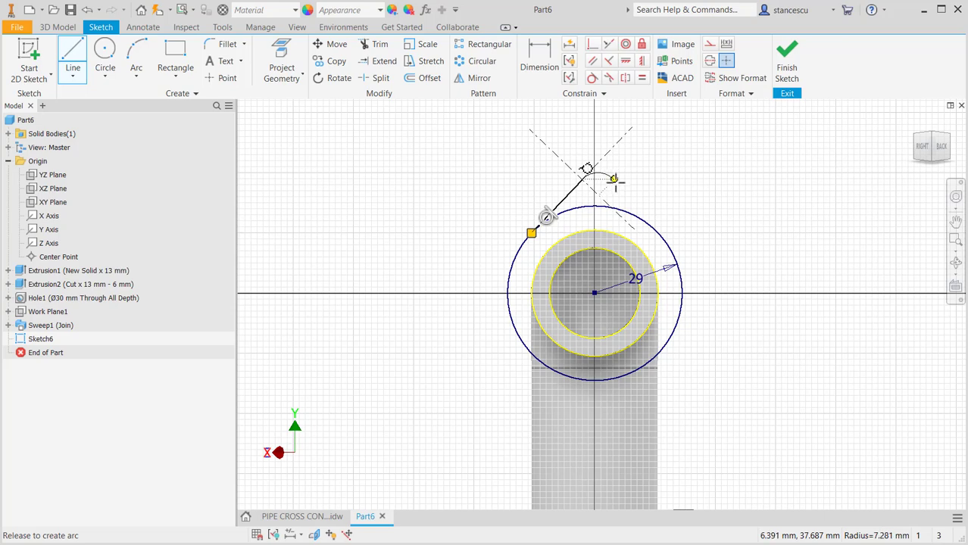
drag(615, 180, 613, 179)
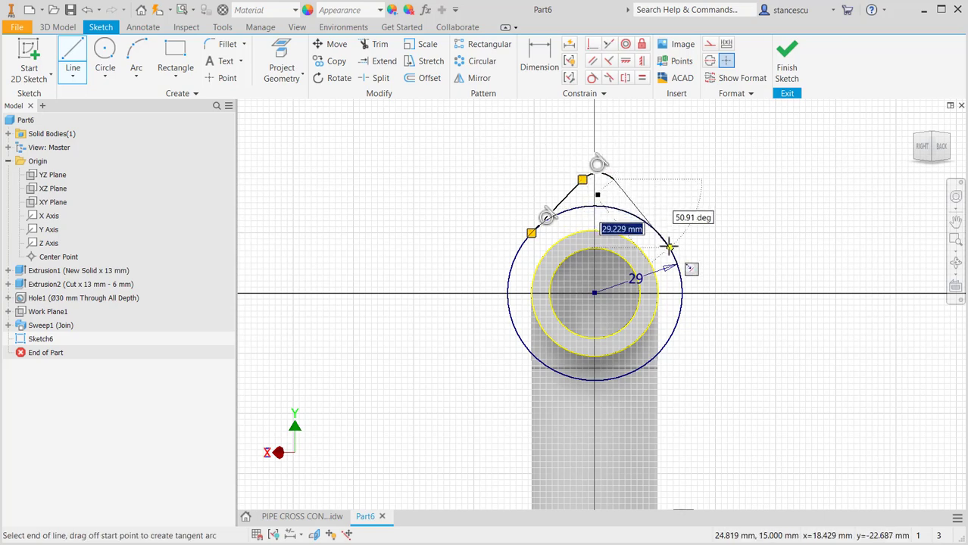
click(662, 236)
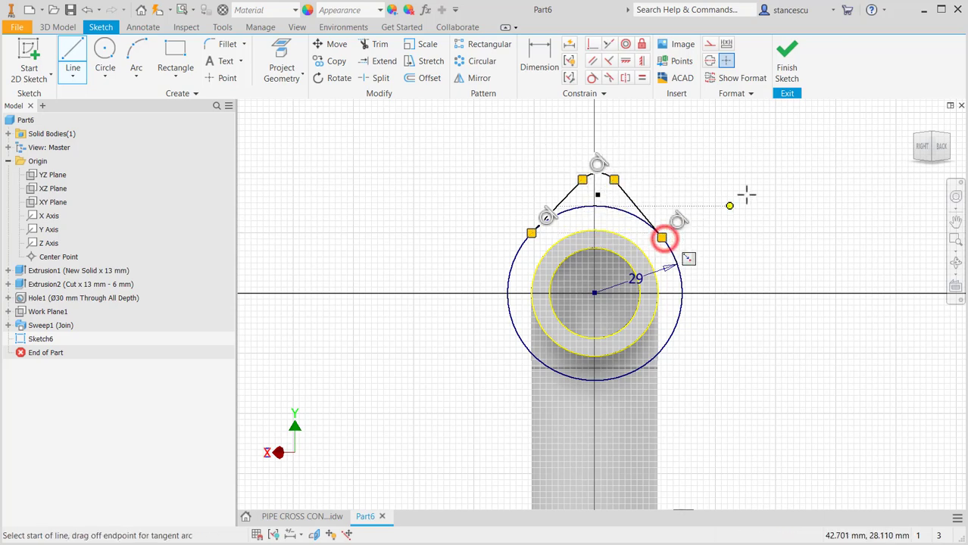
scroll(640, 173, up, 3)
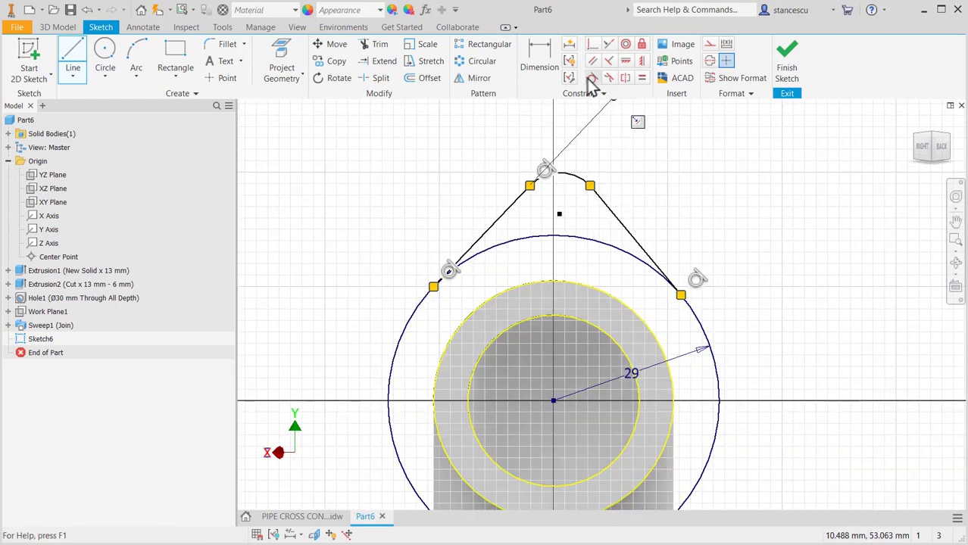
Make the right line tangent to the top arc
click(591, 78)
click(594, 193)
click(584, 184)
scroll(691, 194, down, 3)
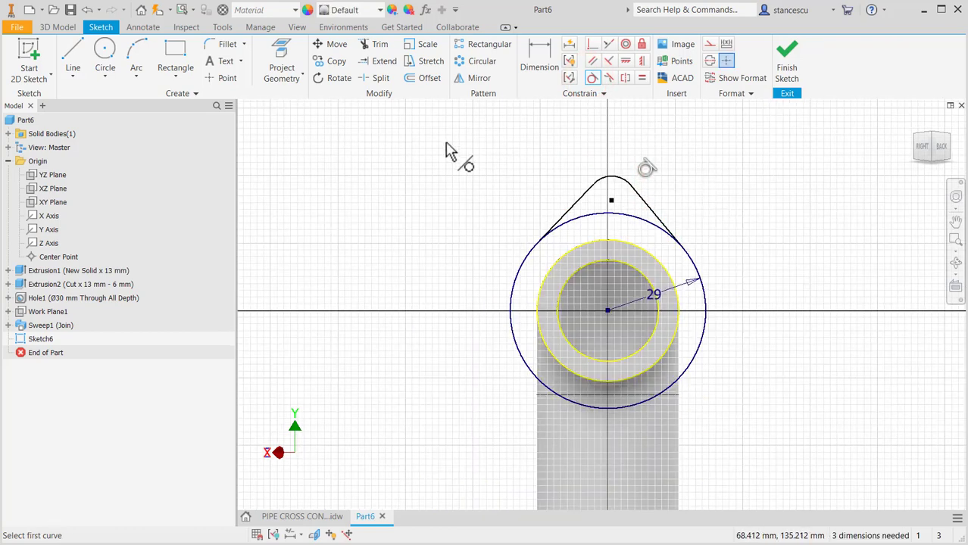
Align the arc centre vertically above the circle centre and dimension the arc R8
click(642, 62)
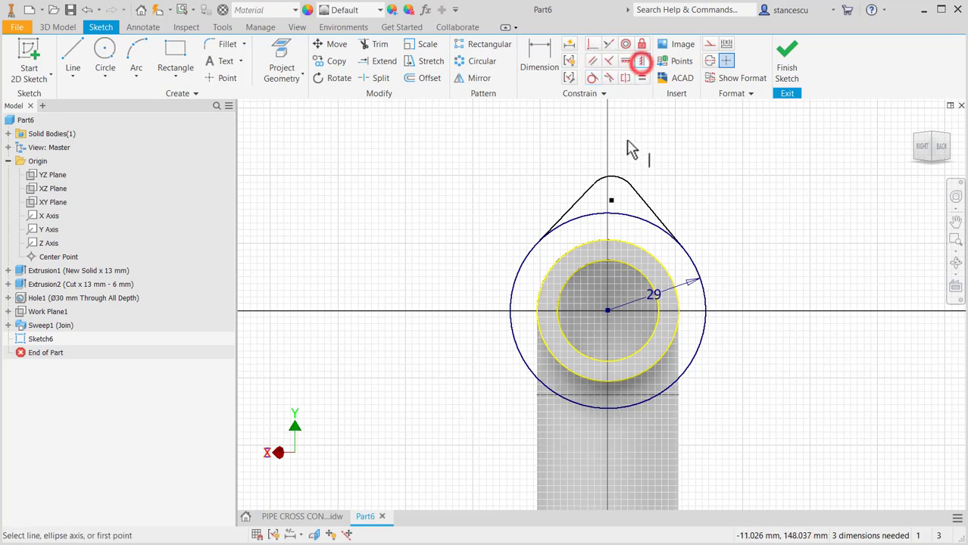
click(611, 201)
click(607, 312)
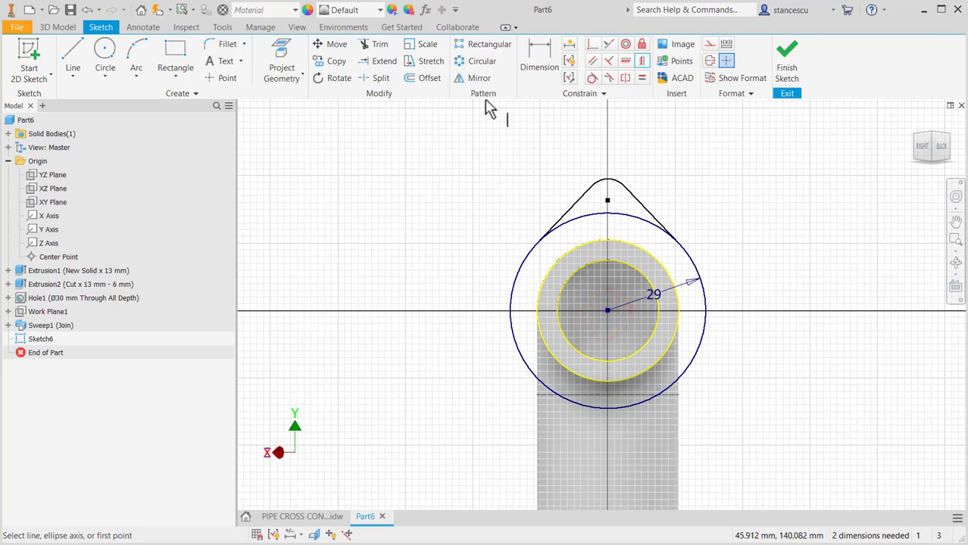
click(538, 52)
click(618, 180)
click(653, 148)
text(8)
key(Return)
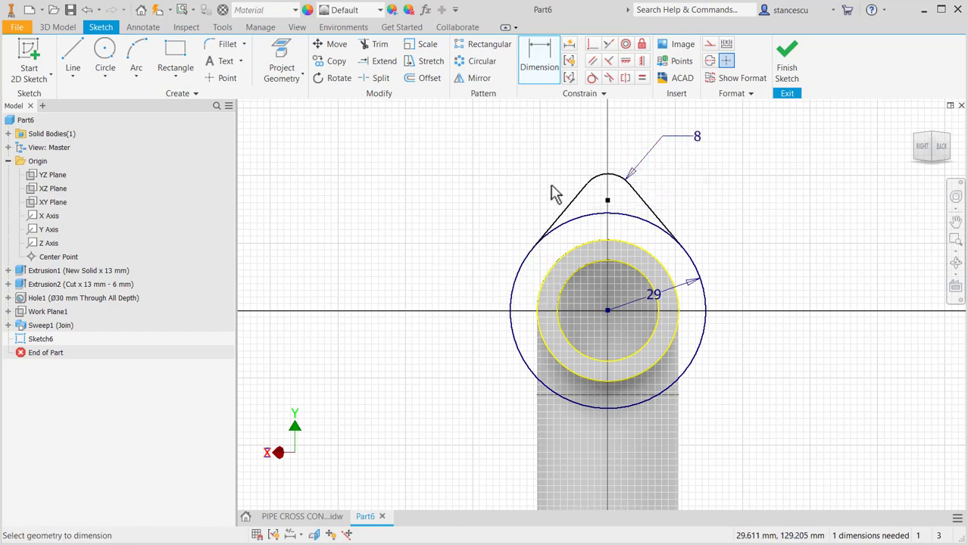
Dimension the arc centre 27 mm (54/2) above the pipe centre and finish the sketch
click(605, 199)
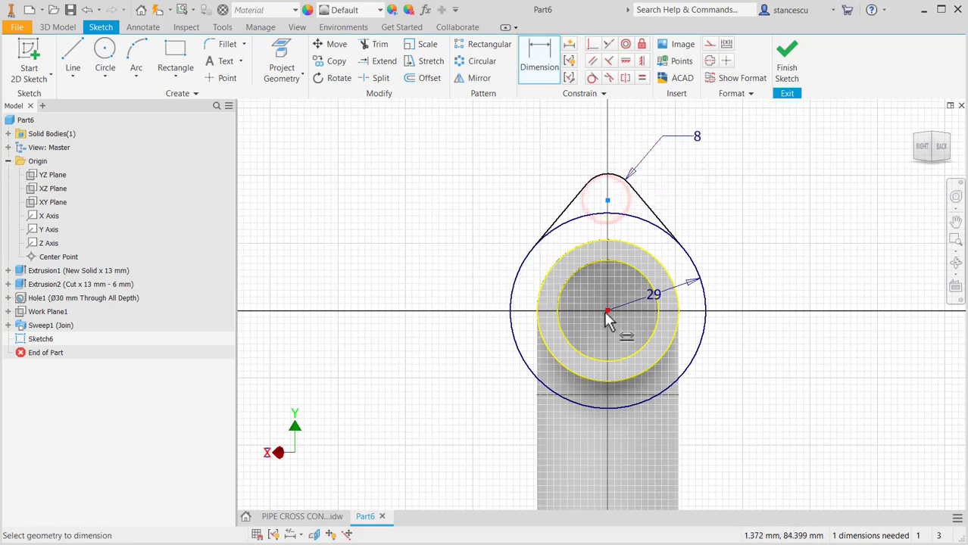
click(608, 311)
click(443, 261)
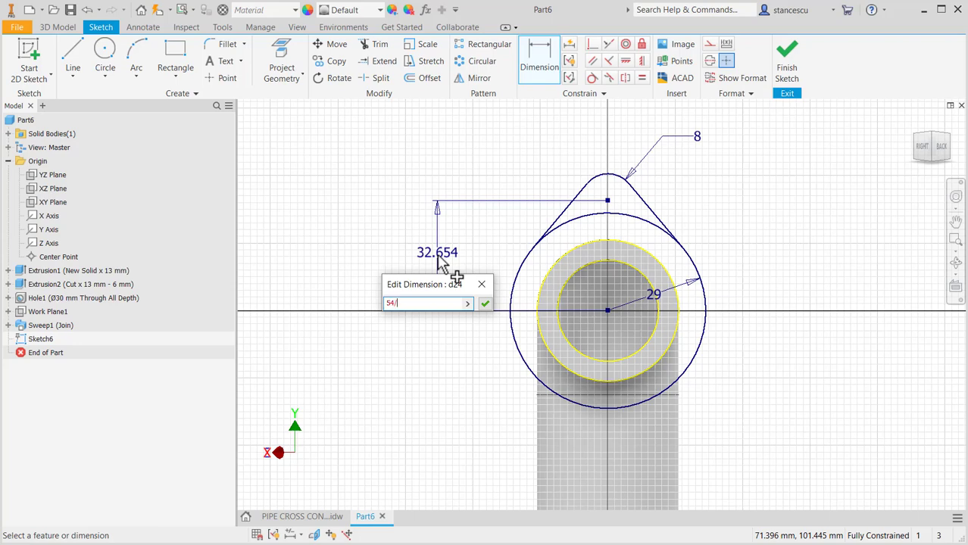
key(Return)
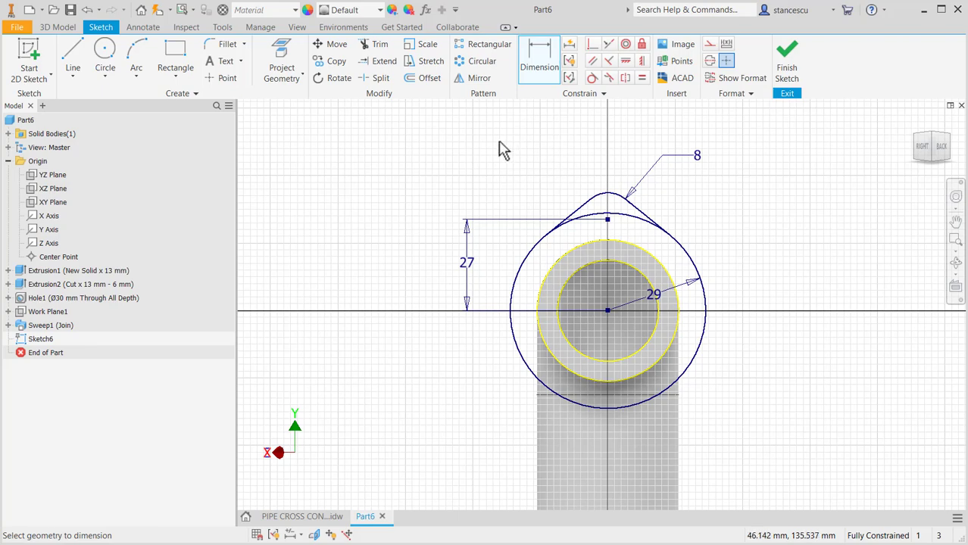
click(792, 68)
Check the flange dimensions on the reference drawing, then return to Part6
middle_drag(815, 231, 771, 295)
click(326, 516)
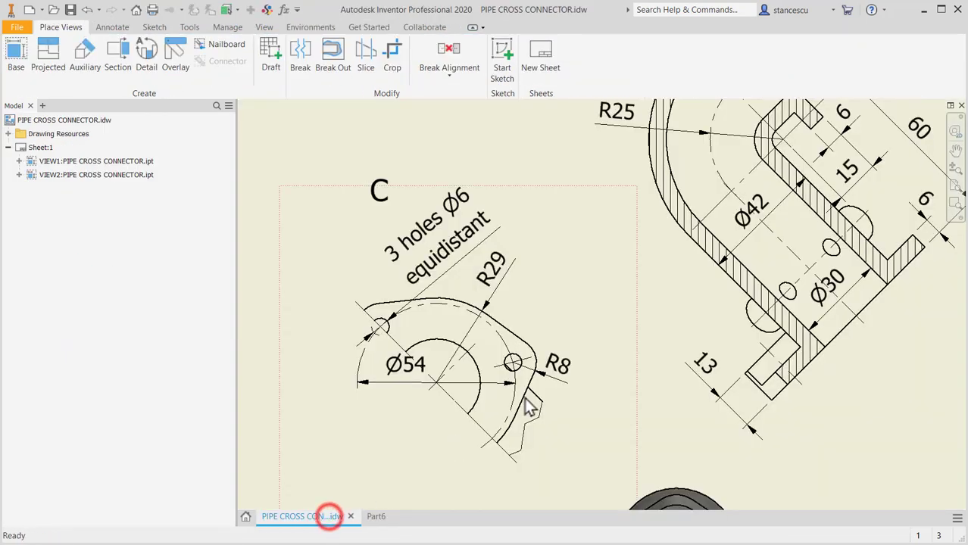
scroll(621, 283, up, 3)
scroll(739, 194, down, 3)
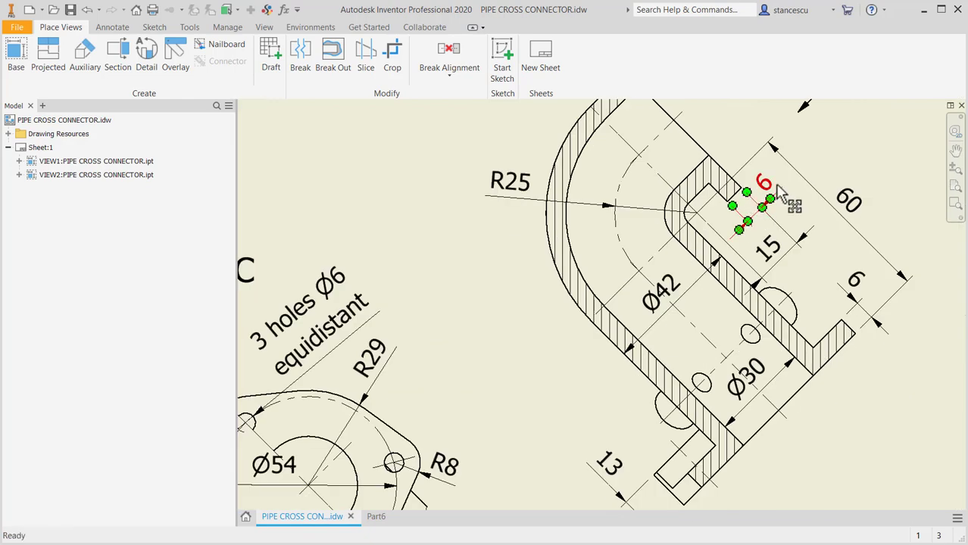
click(376, 517)
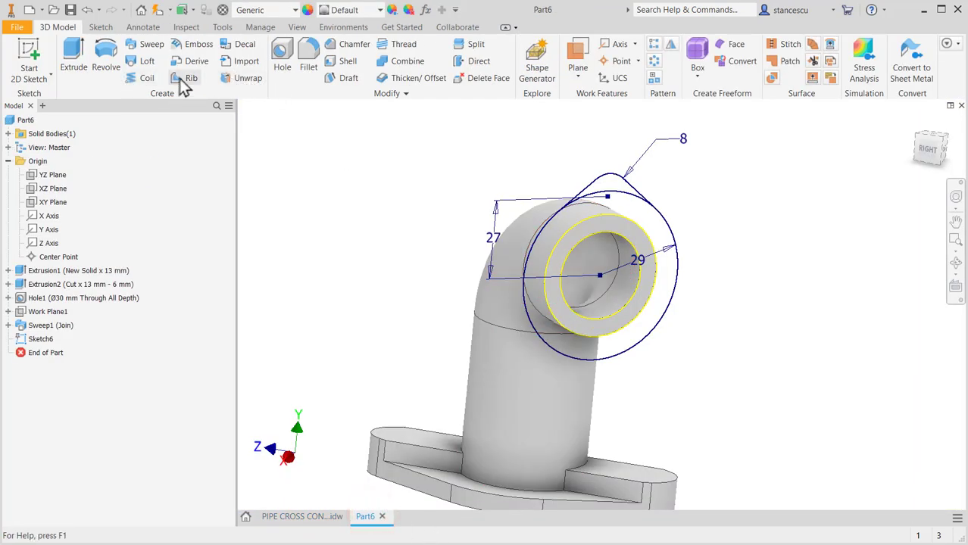
Extrude the lug and outer ring profiles 6 mm in the reversed direction, joined to the pipe
click(64, 59)
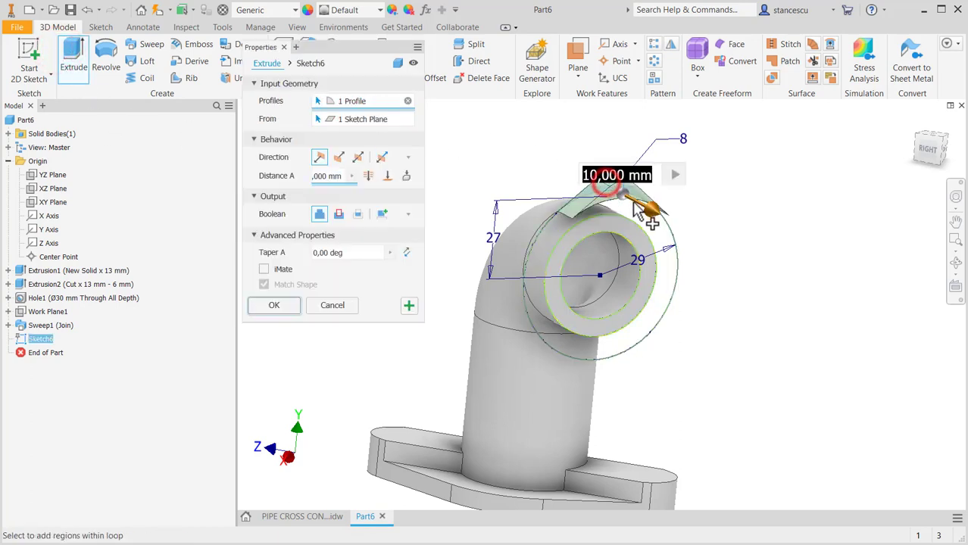
click(662, 241)
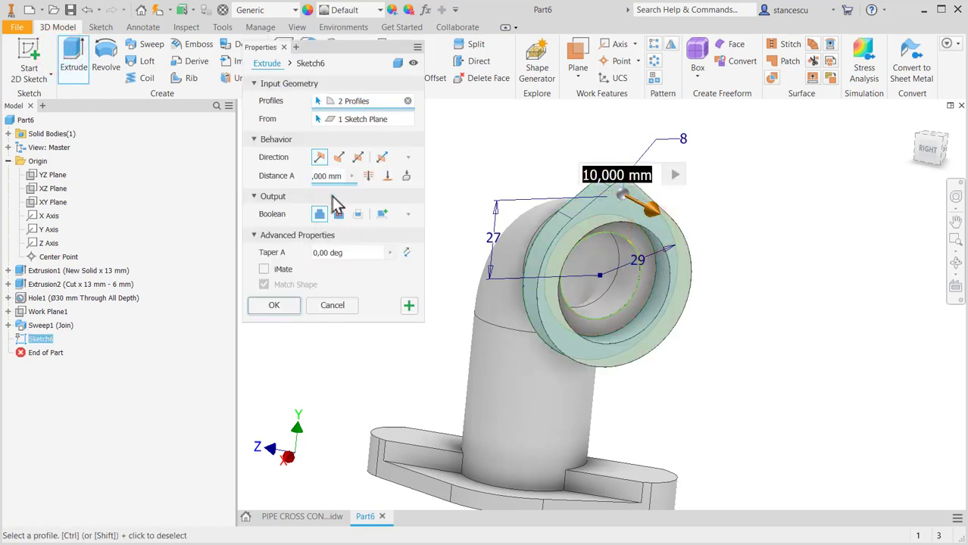
click(339, 157)
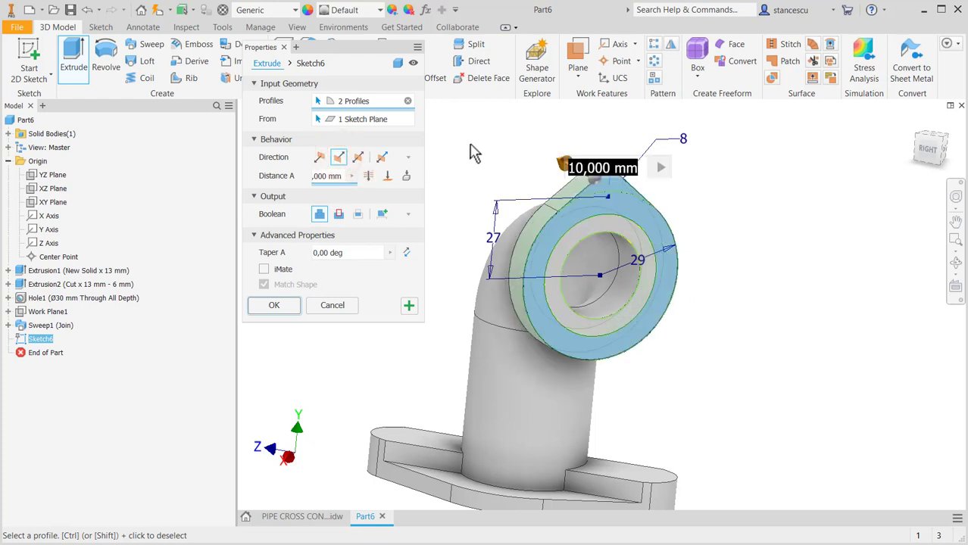
text(6)
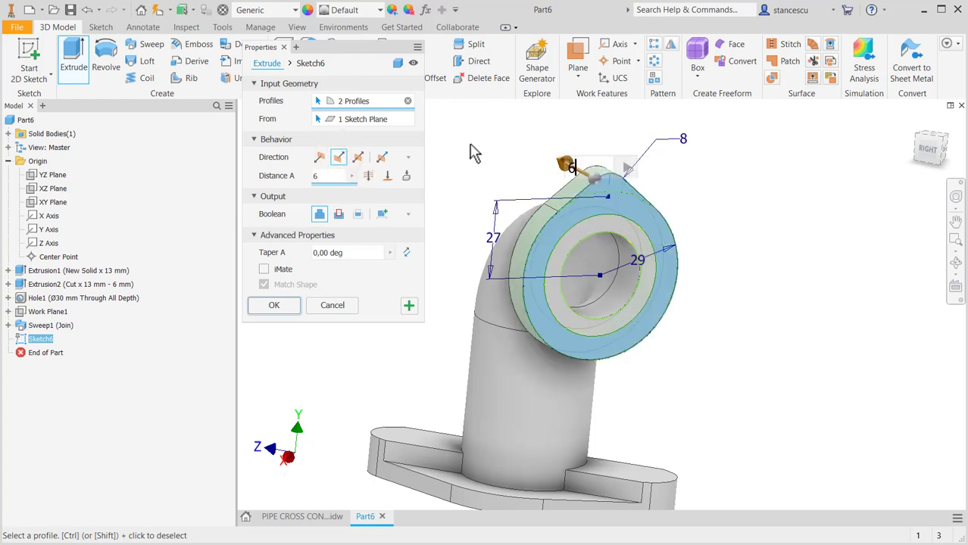
click(275, 306)
shift+middle_drag(345, 247, 371, 246)
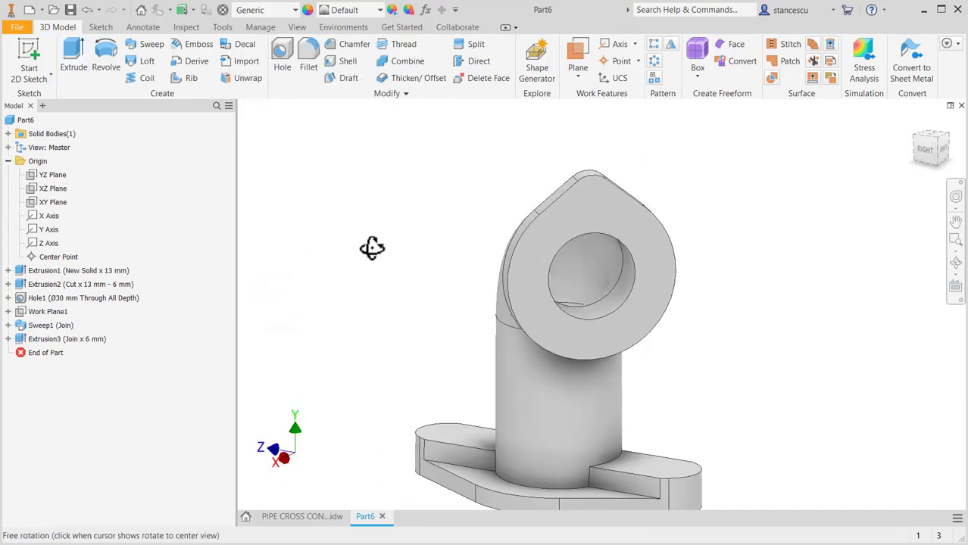
Circular-pattern Extrusion3 into 3 instances over 360° about the pipe bore axis
click(656, 62)
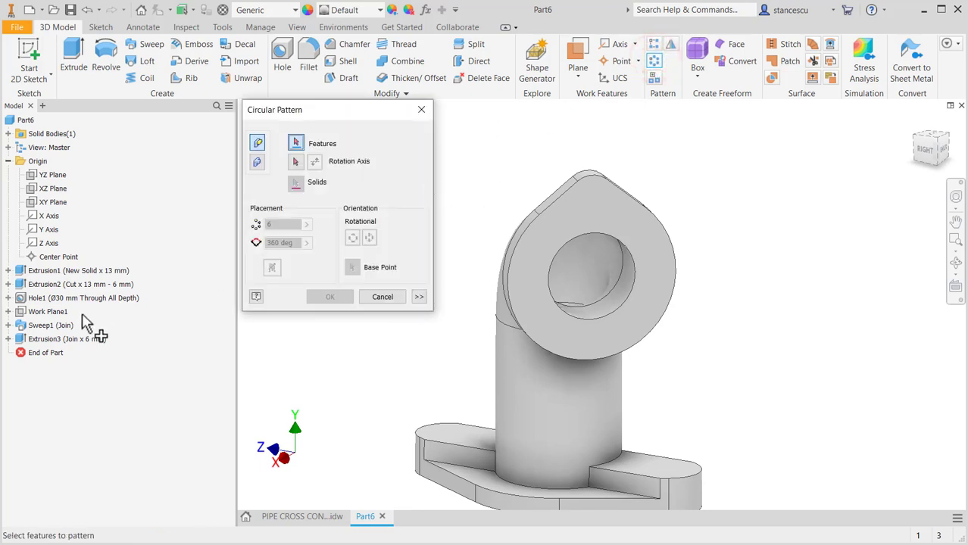
click(54, 343)
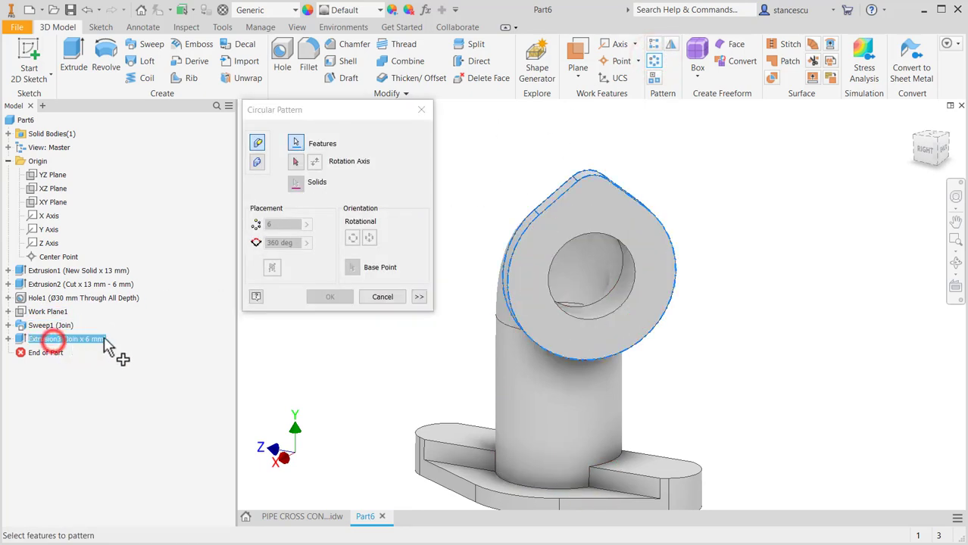
shift+middle_drag(361, 360, 384, 363)
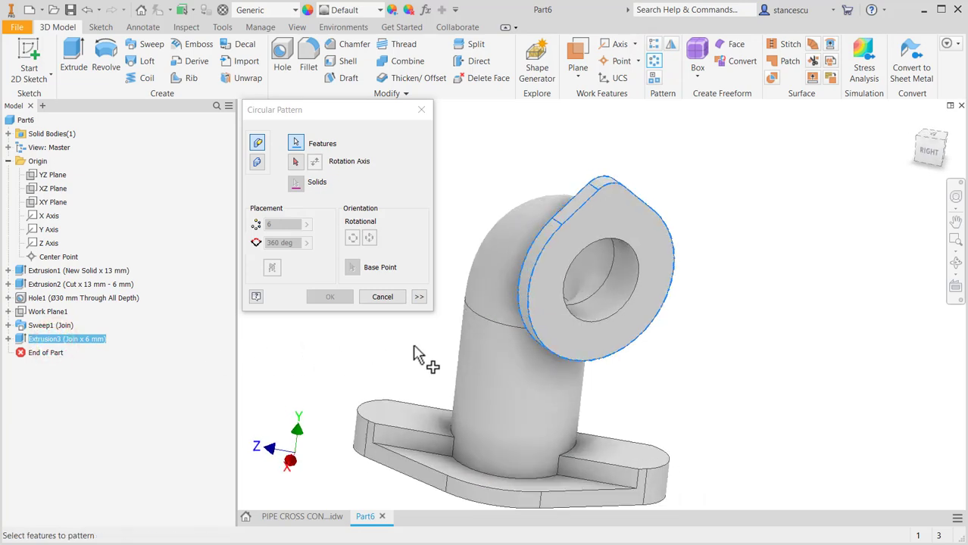
click(295, 165)
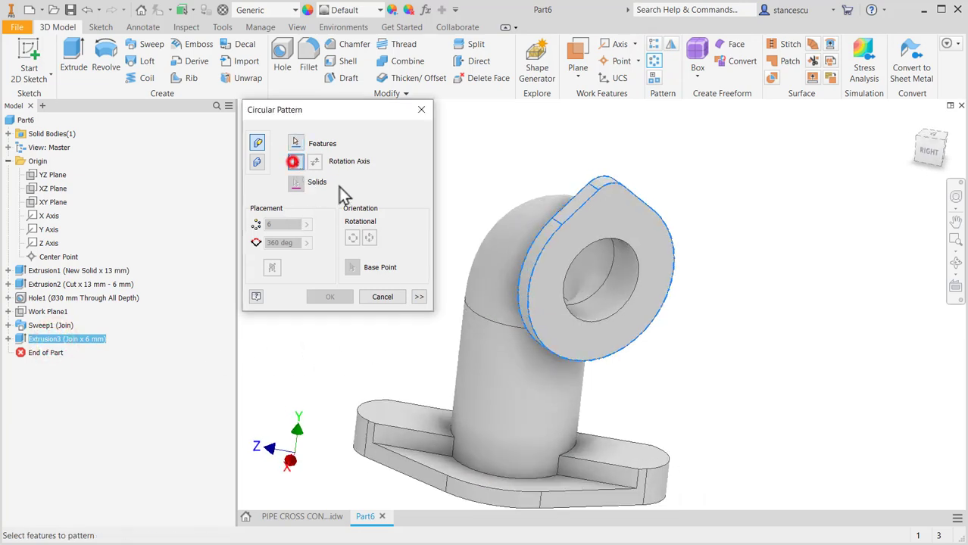
click(588, 298)
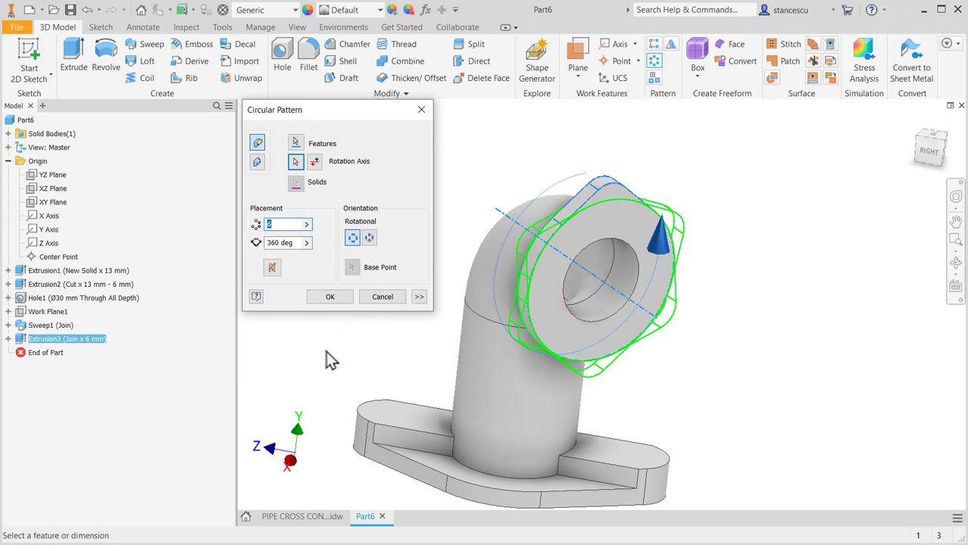
text(3)
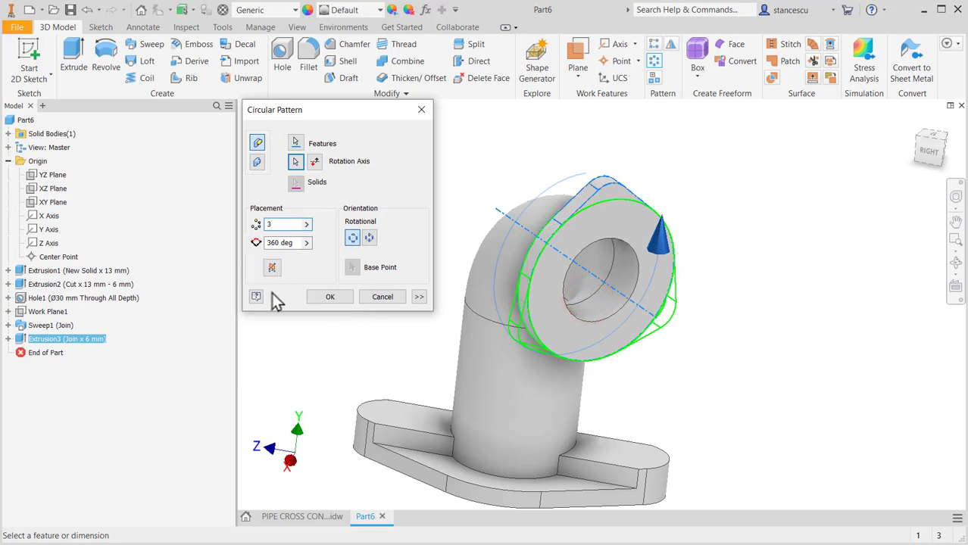
click(325, 300)
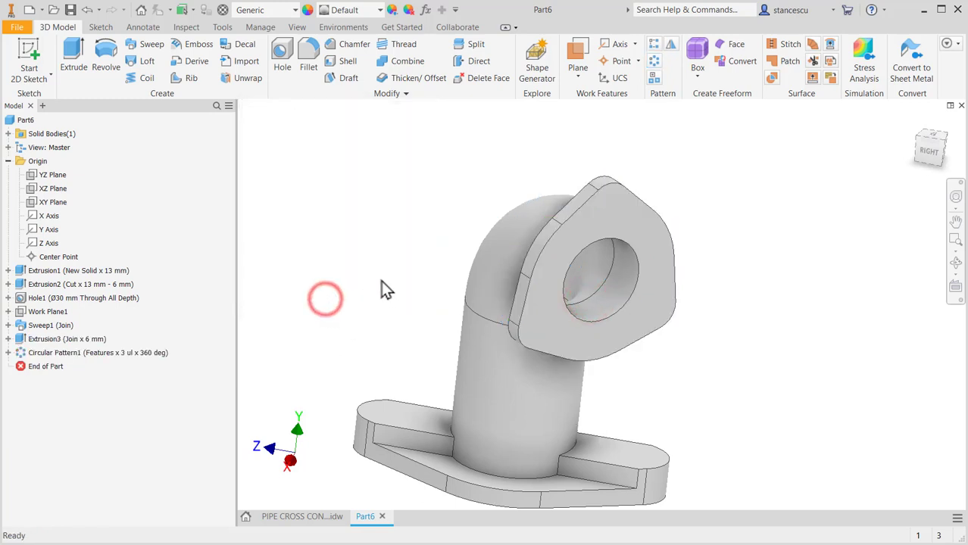
Place three Ø6 mm holes at the flange's top, left and right lug points
click(622, 218)
click(651, 207)
click(787, 57)
click(286, 60)
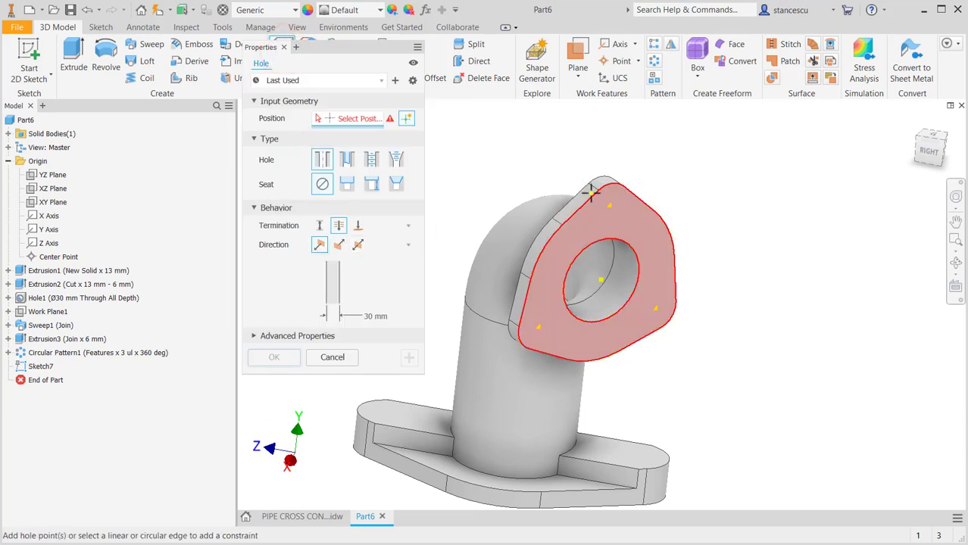
click(611, 208)
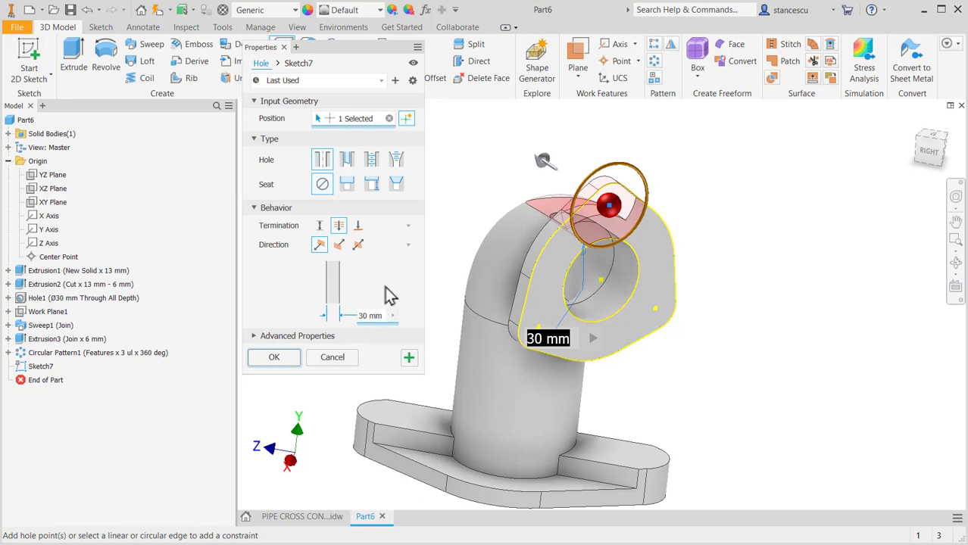
text(6)
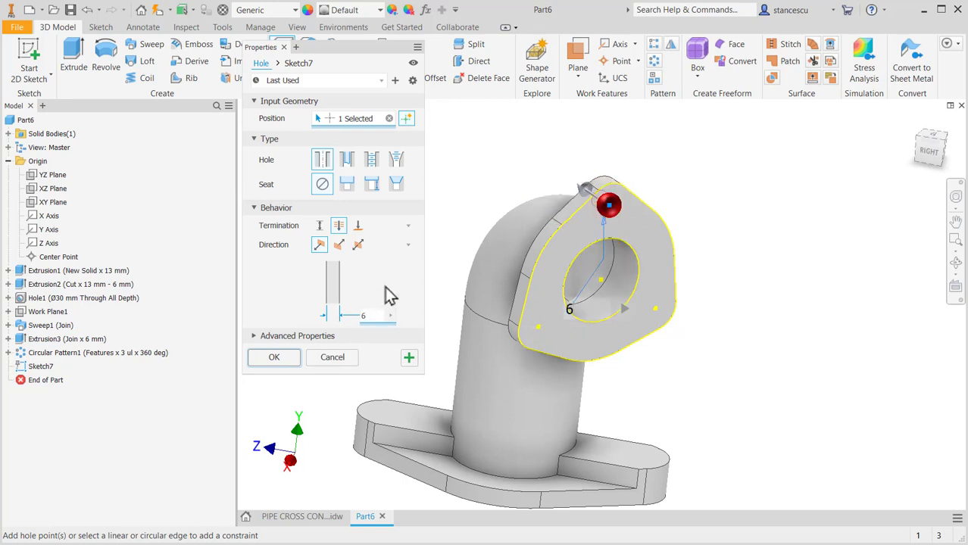
click(539, 326)
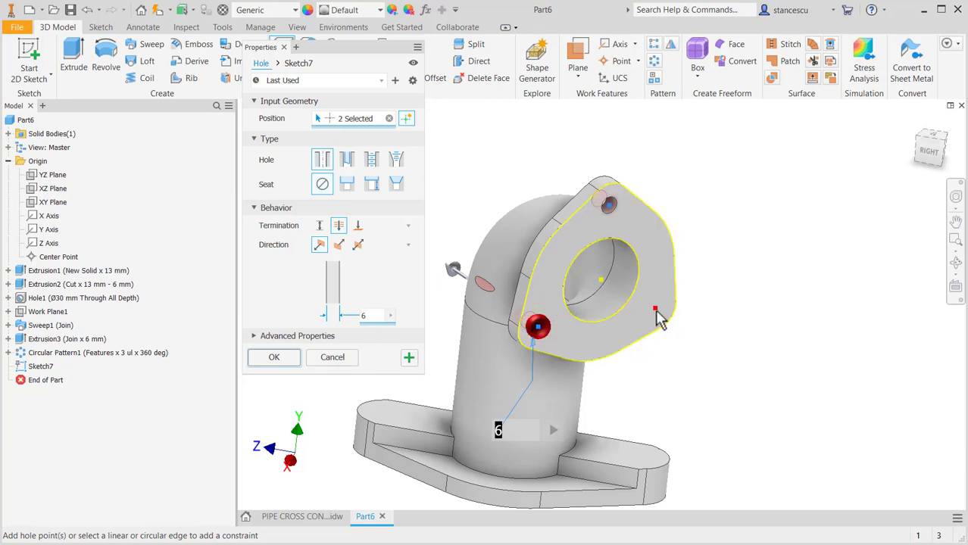
click(656, 309)
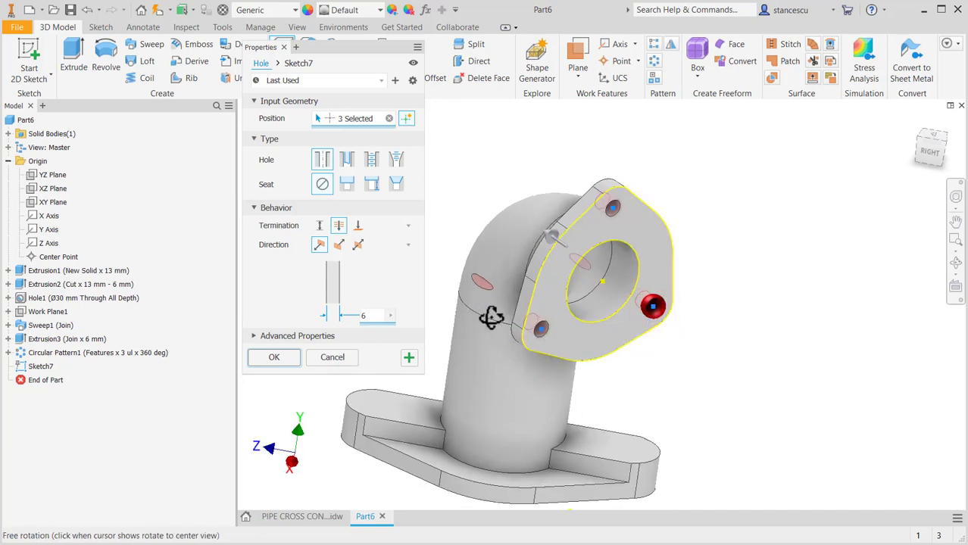
drag(495, 320, 494, 290)
key(Escape)
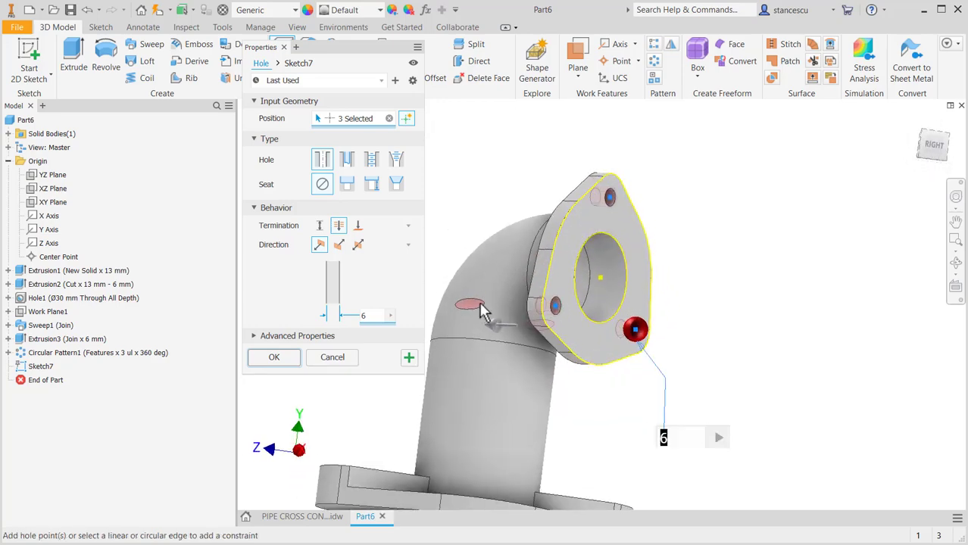
Terminate the holes at the flange's back face and create them
click(358, 226)
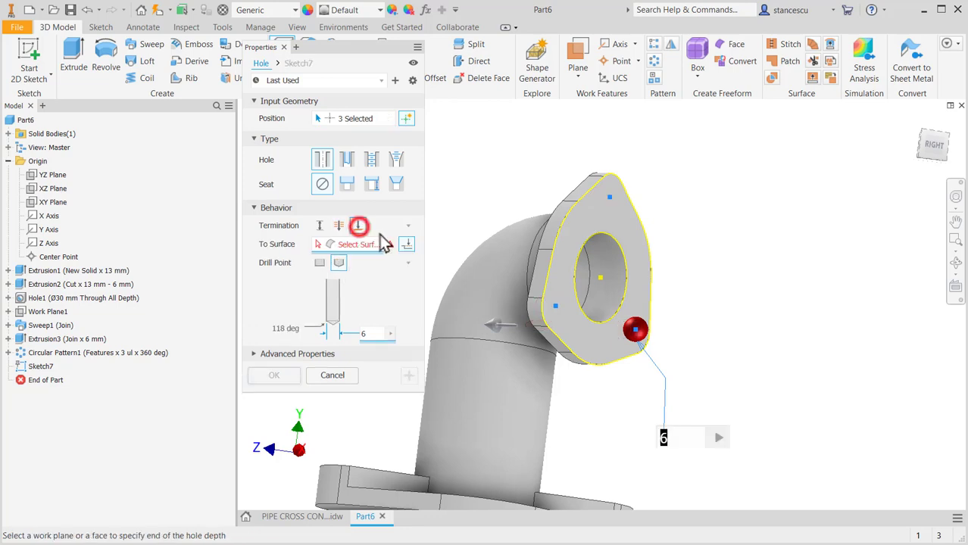
drag(449, 199, 528, 212)
key(Escape)
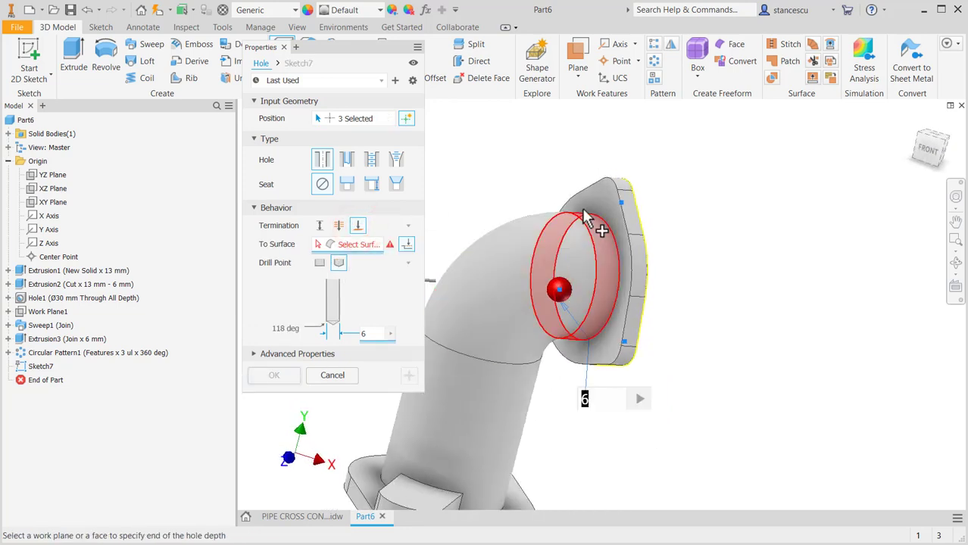
click(598, 206)
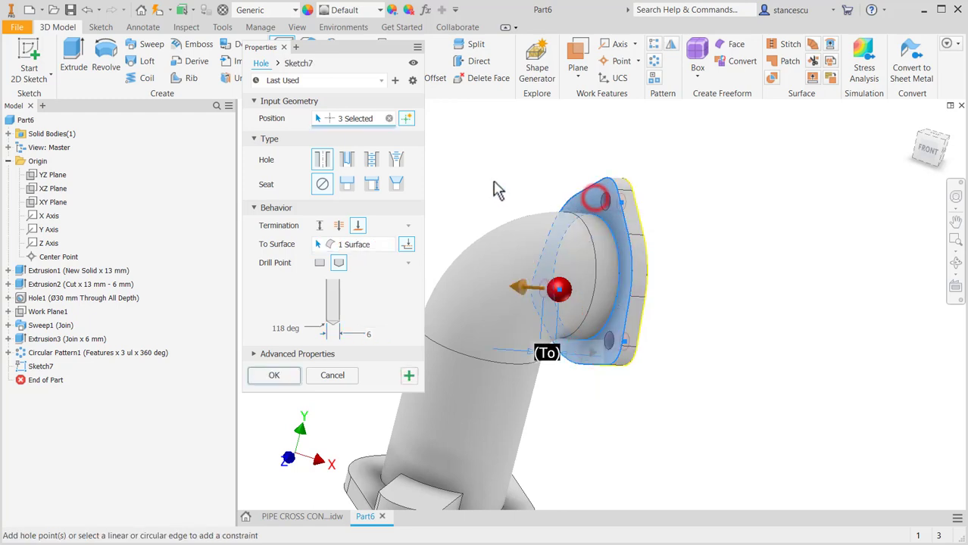
shift+middle_drag(710, 232, 615, 238)
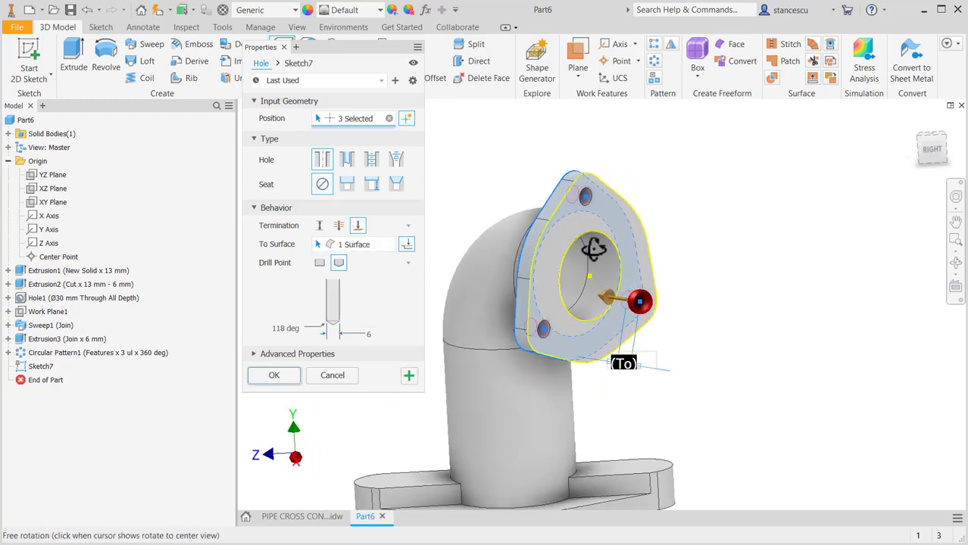
click(273, 377)
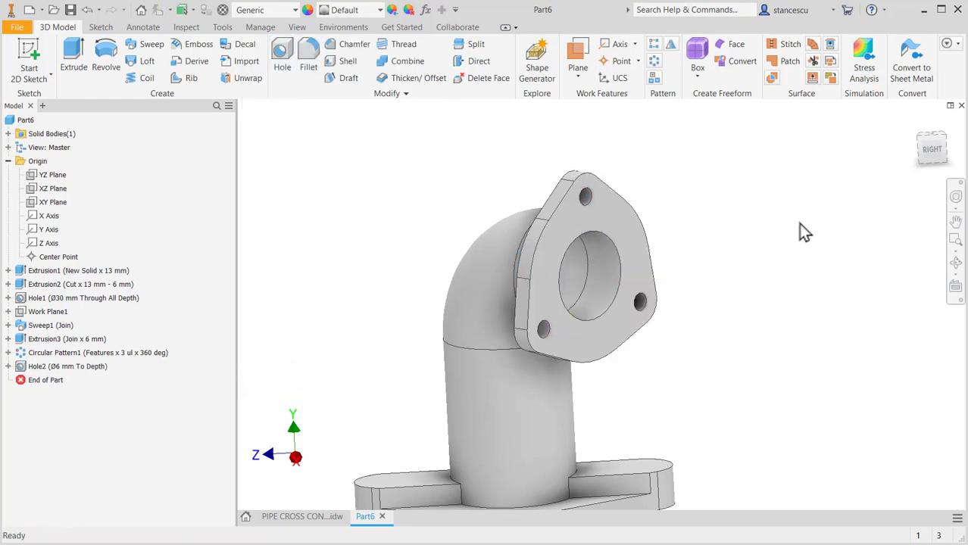
key(F6)
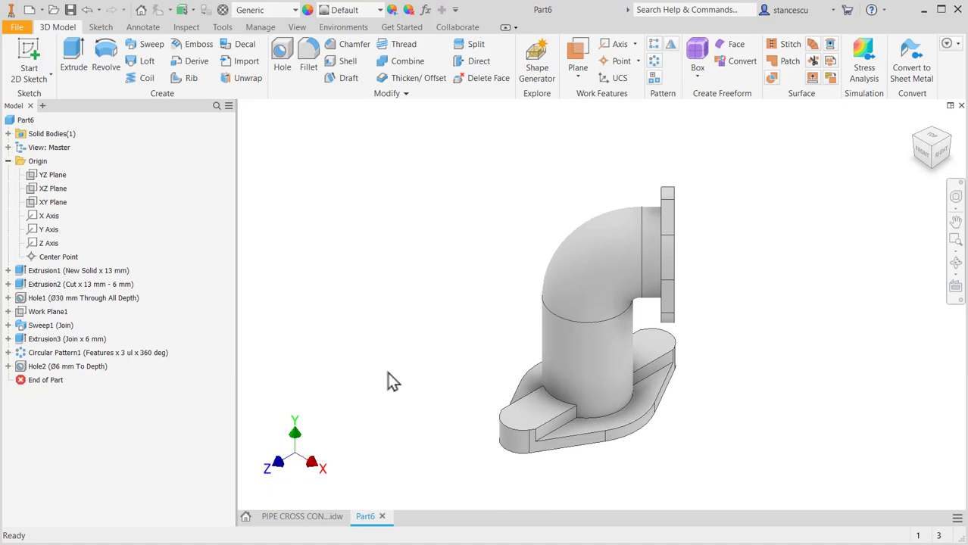
Open PIPE CROSS CONNECTOR.idw and bring the section view with 4 holes M8, Ø14 and 22,5 into view
click(314, 517)
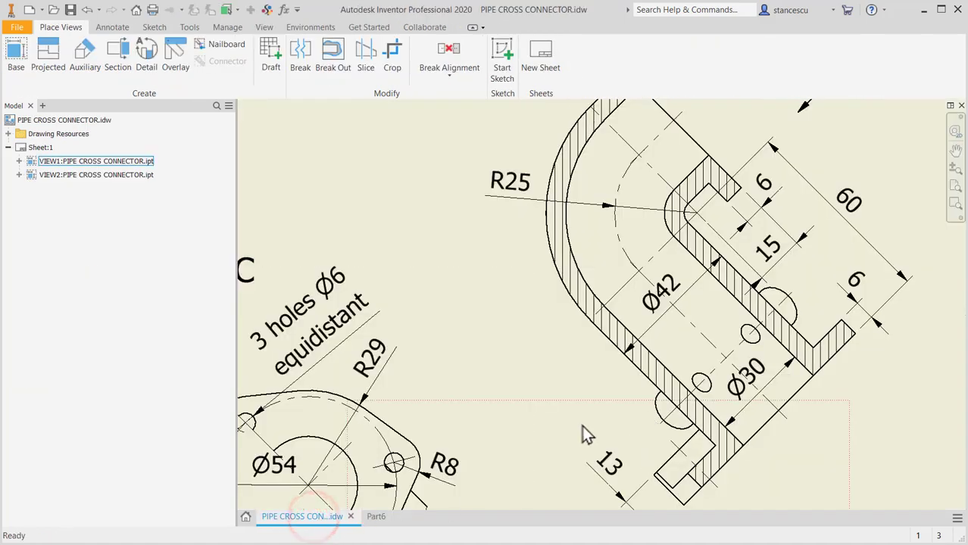
mouse_move(538, 223)
middle_down()
mouse_move(539, 400)
mouse_move(711, 309)
mouse_move(629, 122)
mouse_move(525, 173)
mouse_move(544, 174)
middle_up()
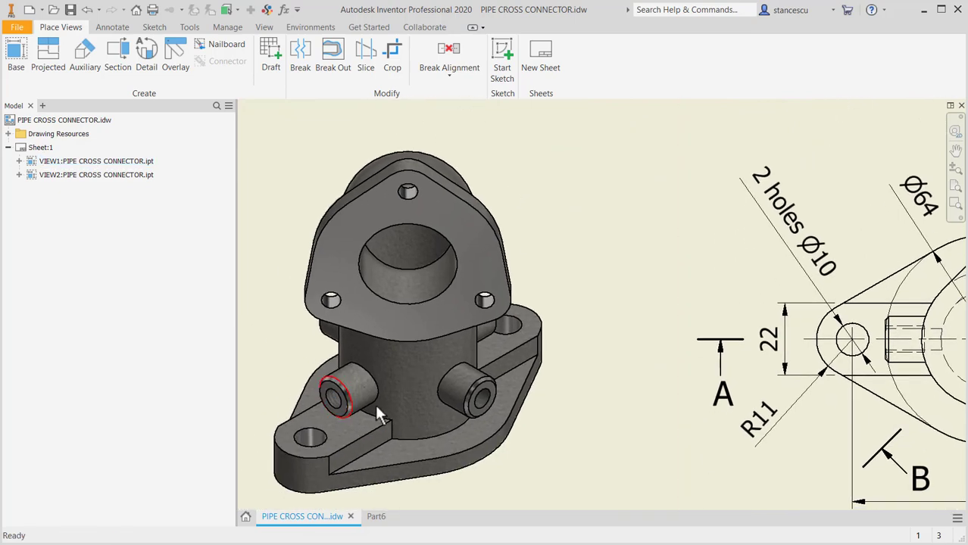
mouse_move(630, 363)
middle_down()
mouse_move(473, 417)
mouse_move(567, 296)
mouse_move(534, 447)
mouse_move(560, 359)
mouse_move(575, 341)
mouse_move(539, 370)
middle_up()
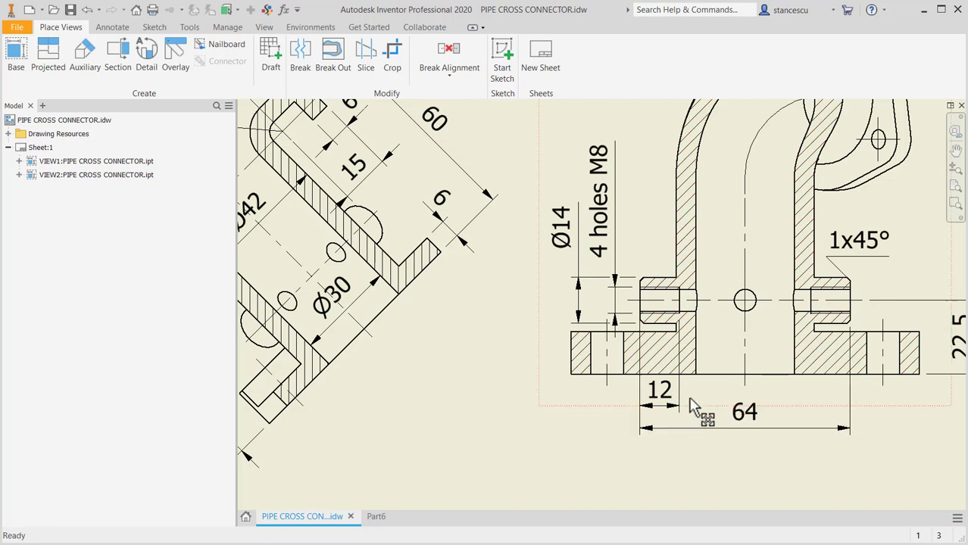
middle_drag(687, 394, 631, 389)
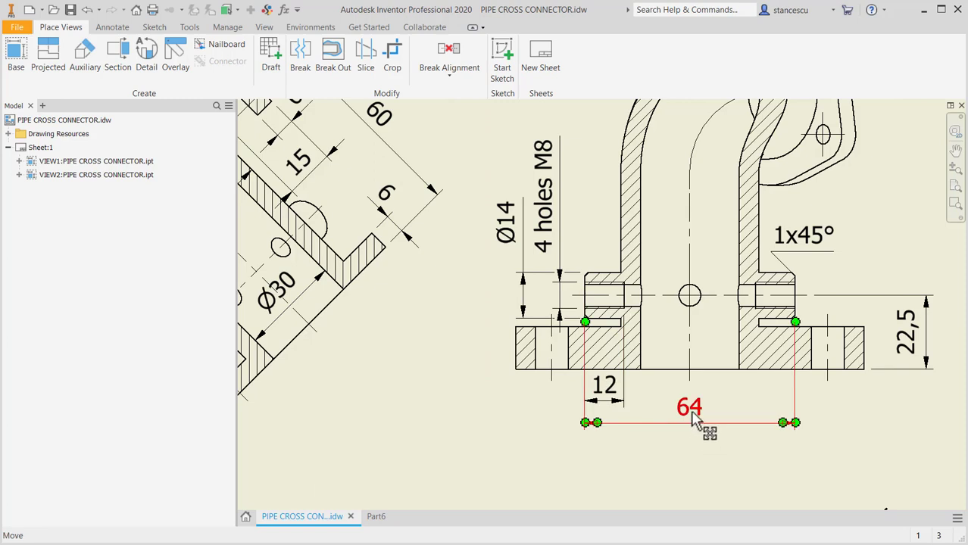
In Part6, create Work Plane2 offset 64/2 from the XY Plane and select it
click(376, 516)
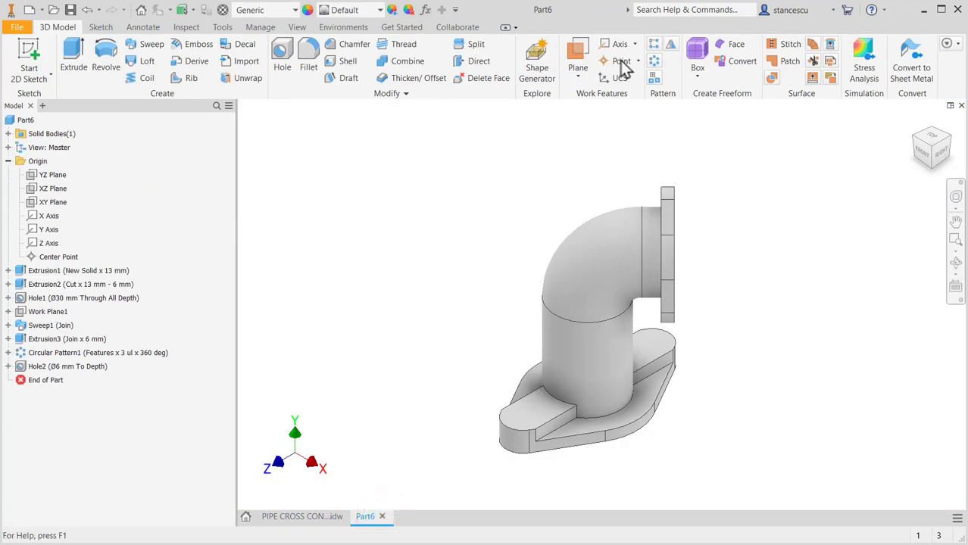
click(581, 46)
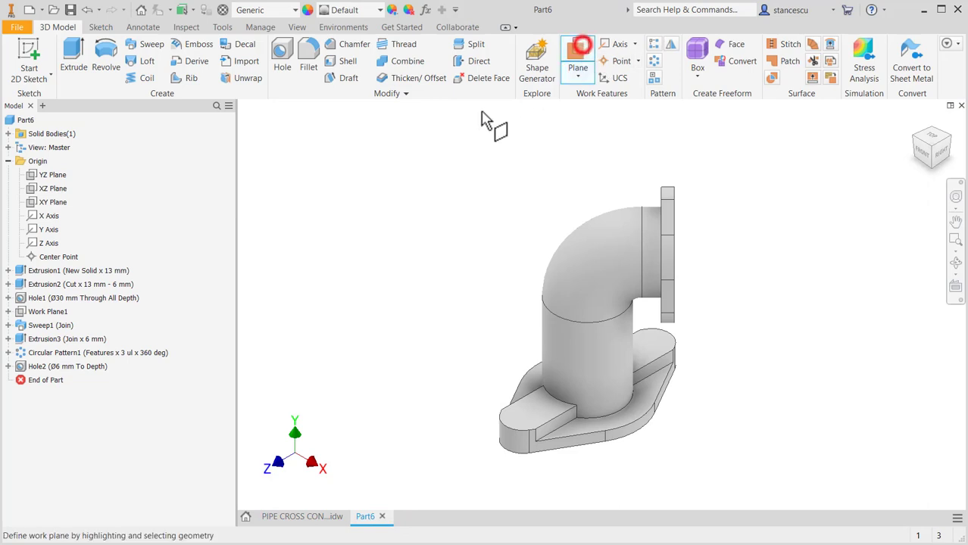
click(53, 204)
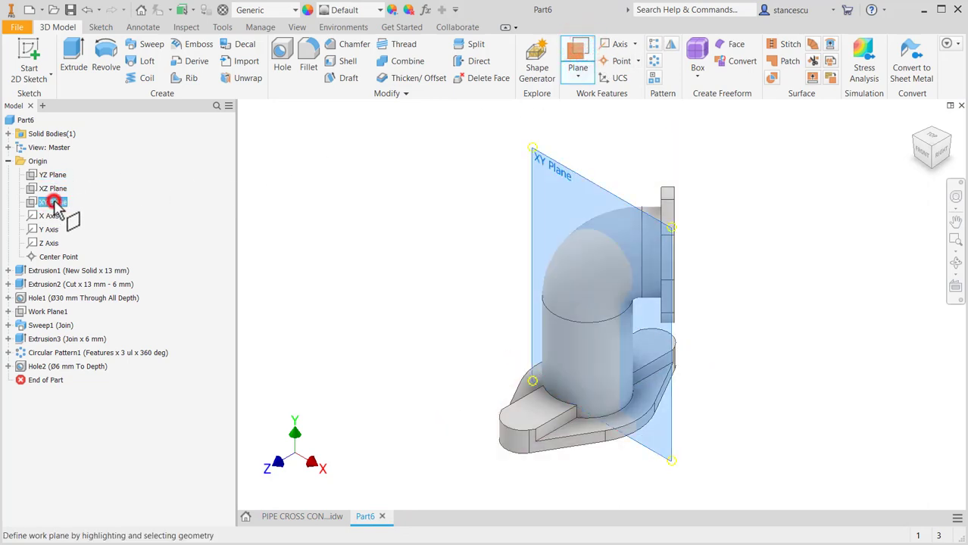
drag(550, 180, 505, 209)
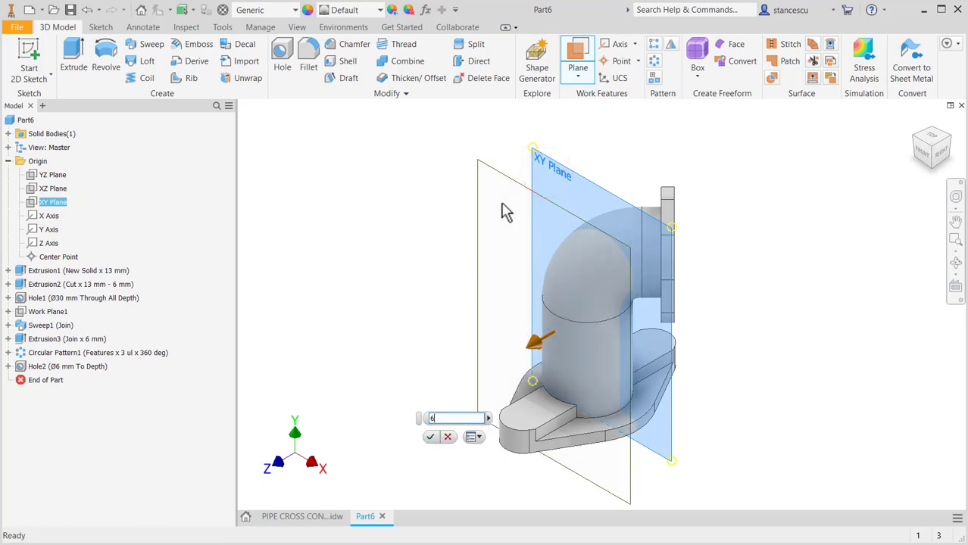
text(64/2)
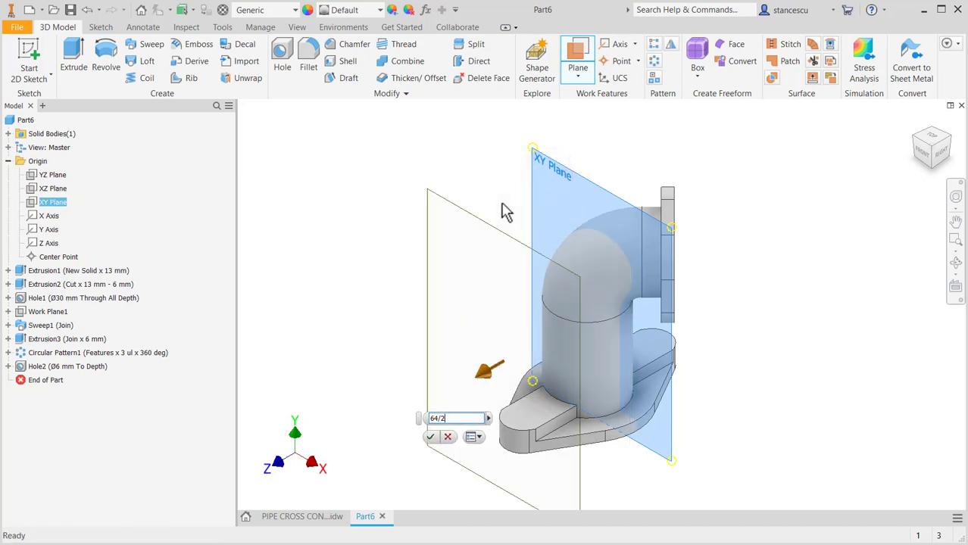
key(Return)
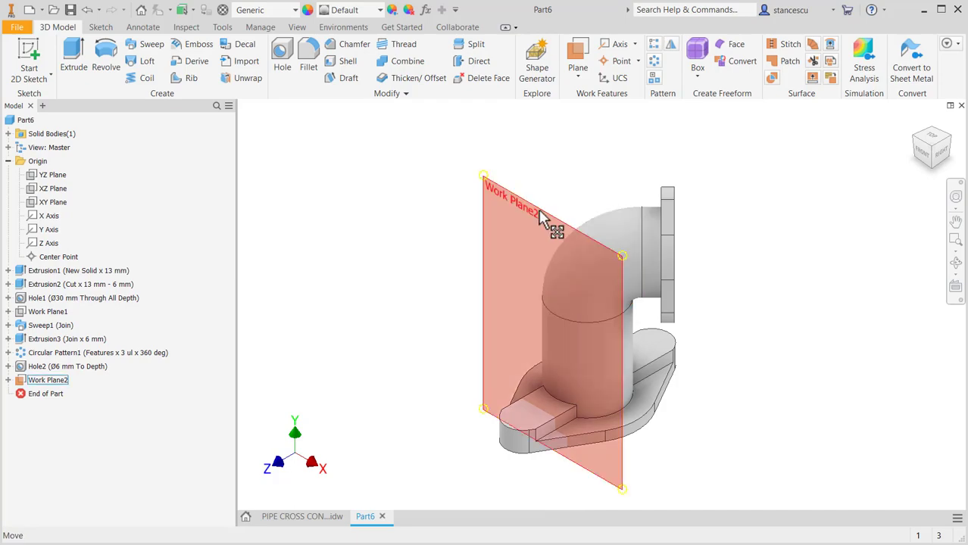
click(538, 210)
Sketch a 14 mm diameter circle on Work Plane2
click(567, 201)
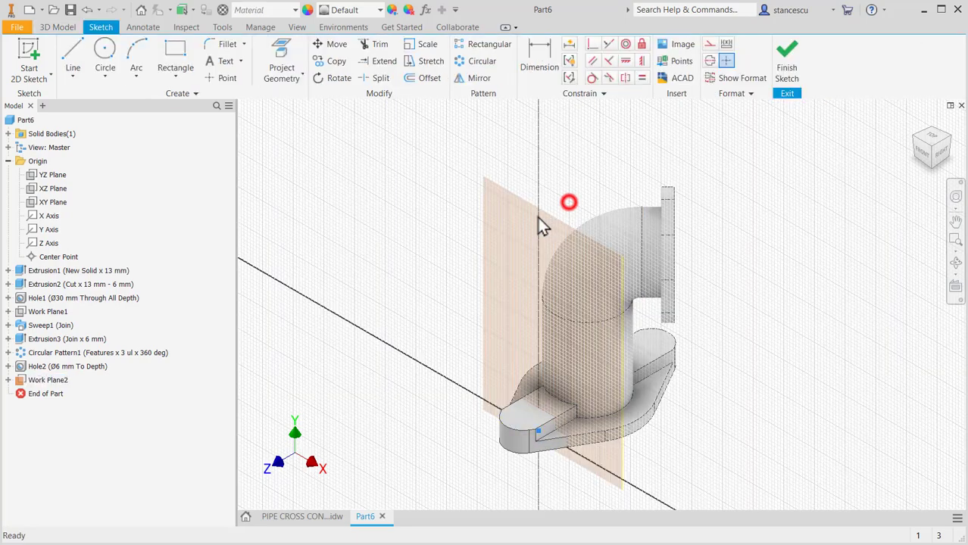
click(105, 54)
click(451, 173)
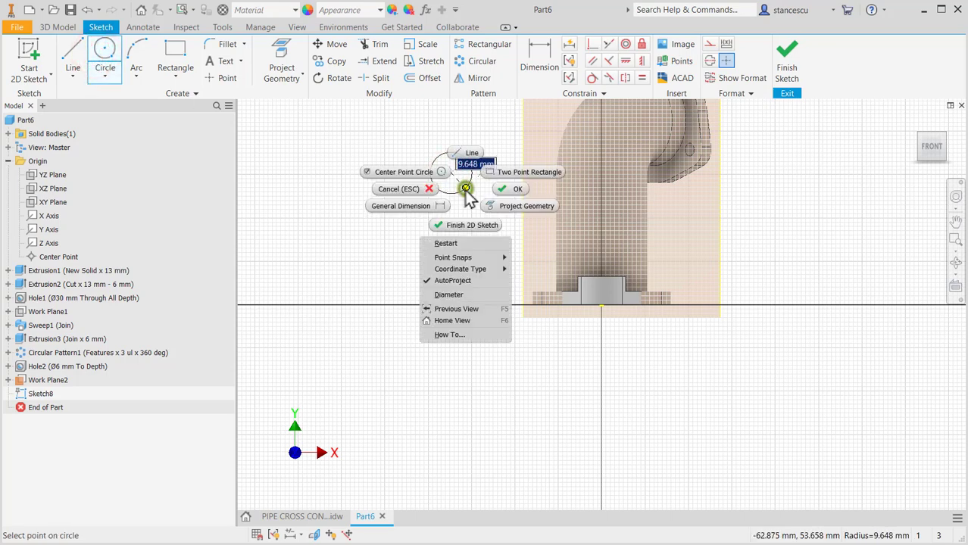
right_click(465, 188)
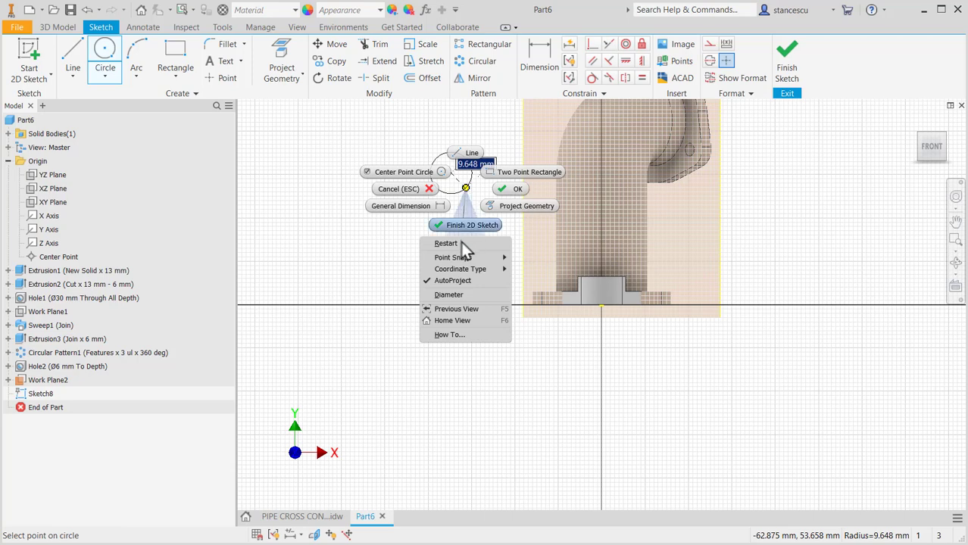
click(448, 294)
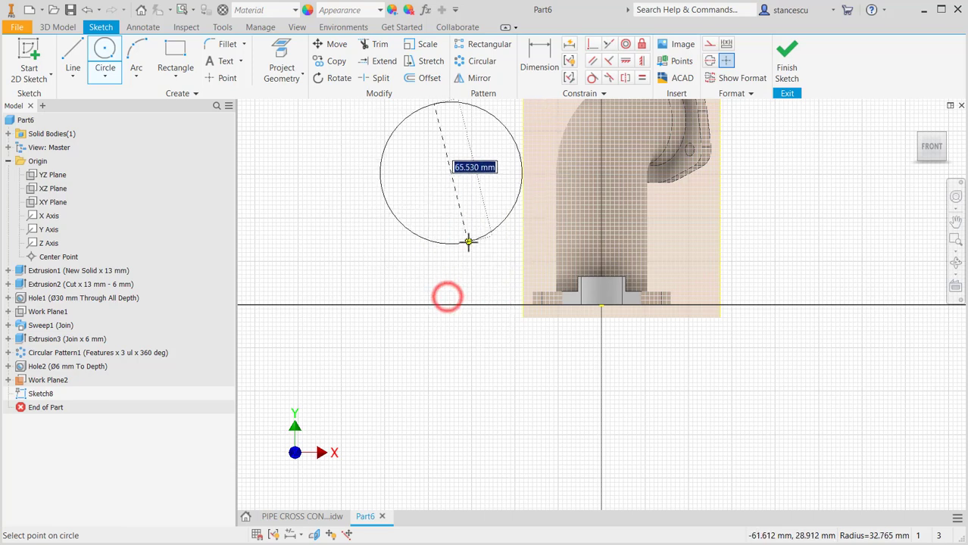
text(14)
key(Return)
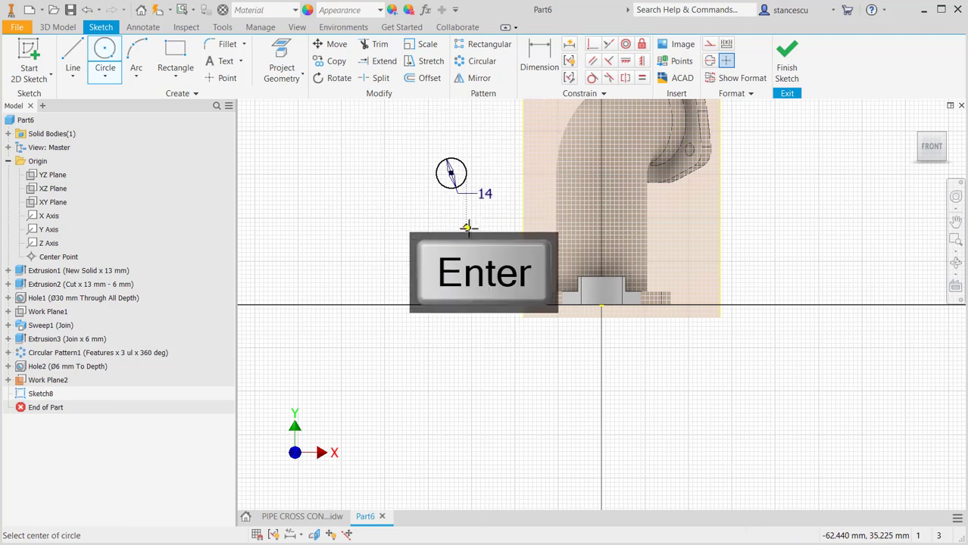
Align the circle centre vertically with the origin and dimension its height to 22.5 mm
click(641, 60)
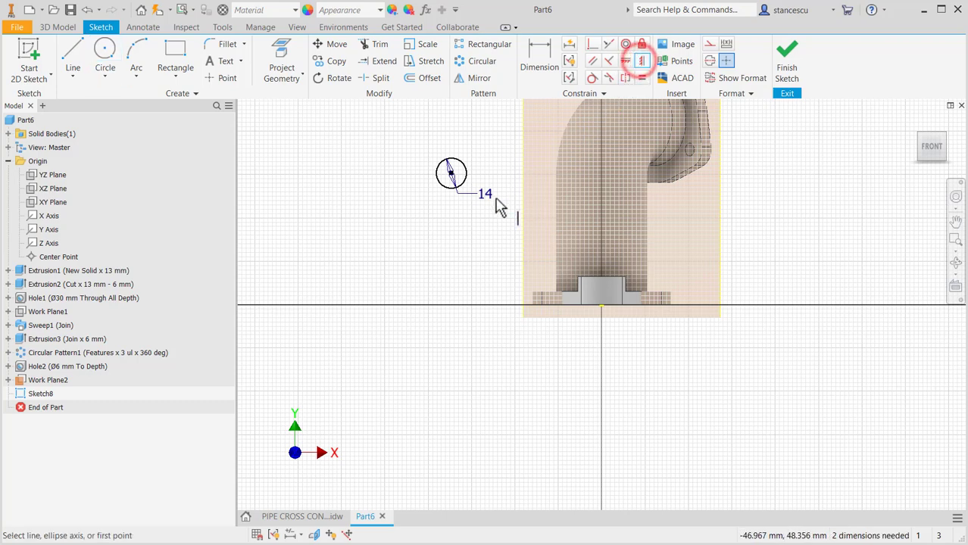
click(452, 174)
click(602, 307)
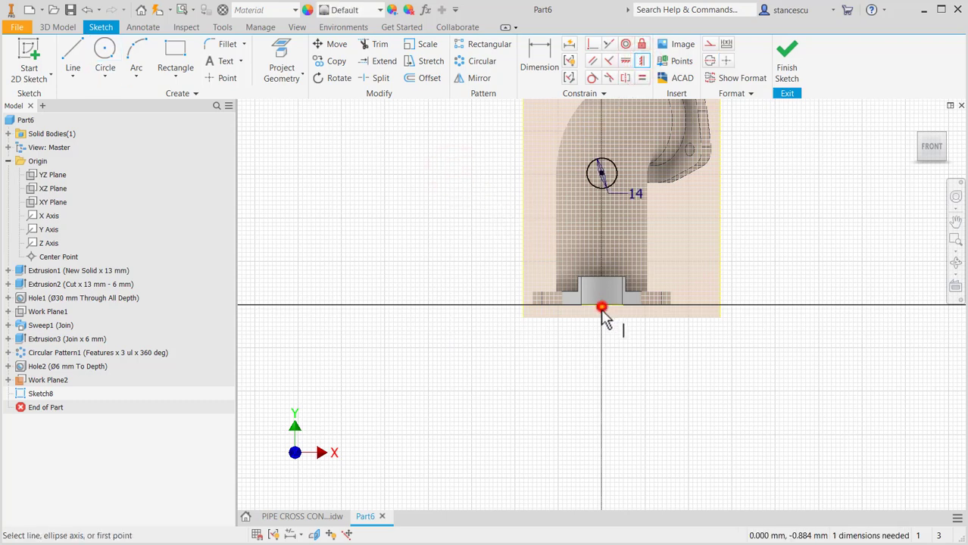
click(540, 54)
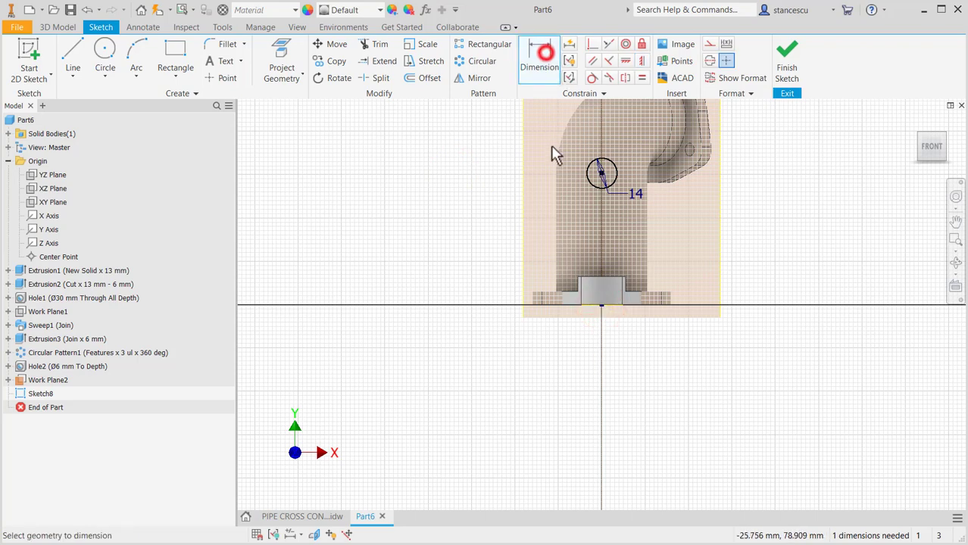
click(593, 174)
click(602, 307)
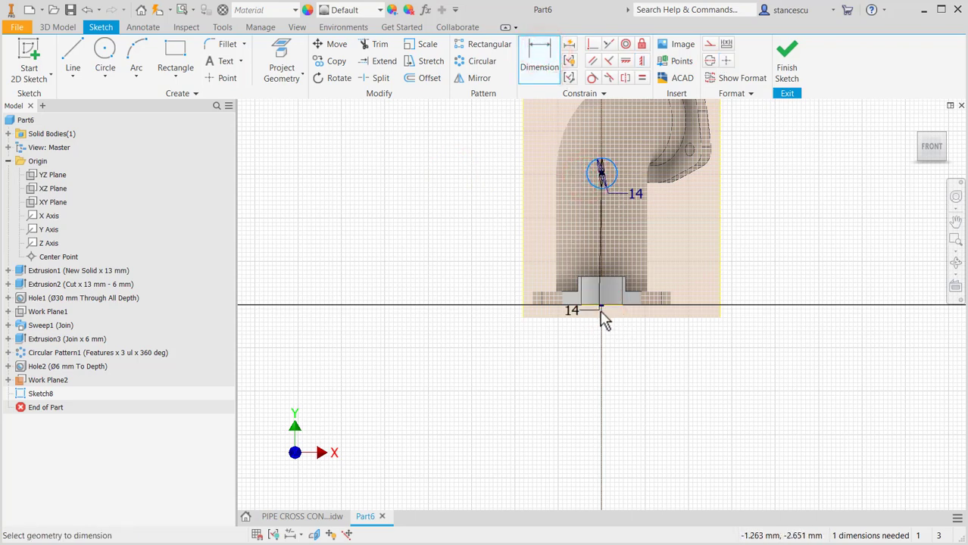
click(601, 306)
click(448, 240)
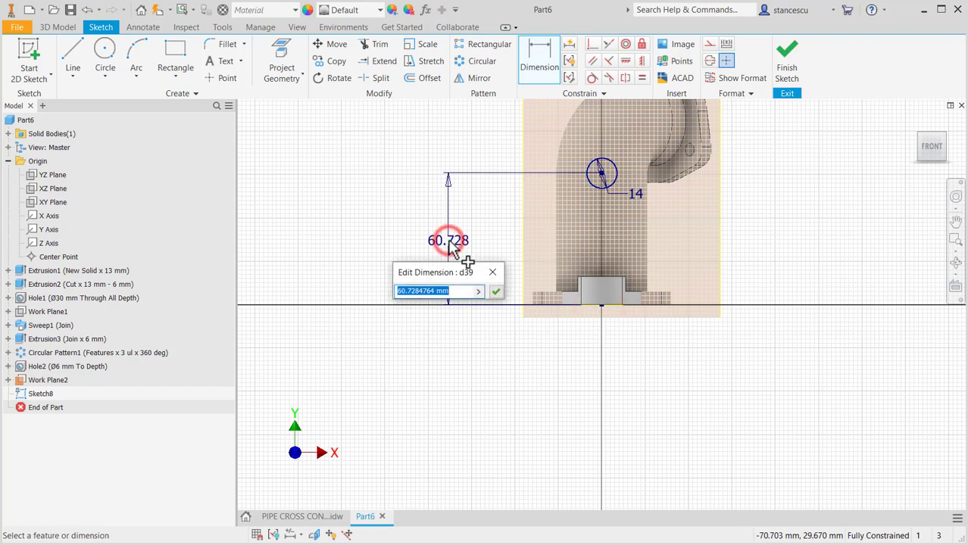
text(22.5)
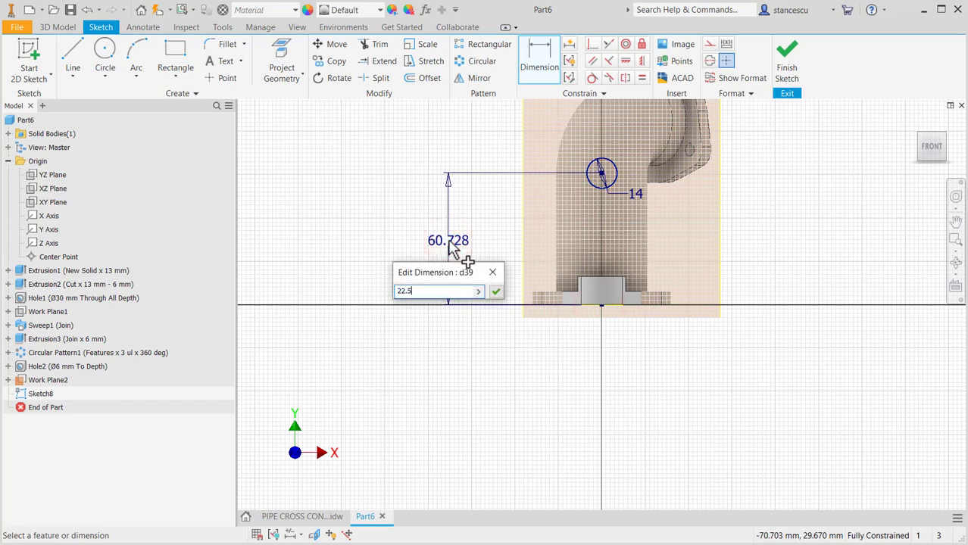
key(Return)
Finish the sketch and extrude the Ø14 circle To Next as a side boss
click(786, 64)
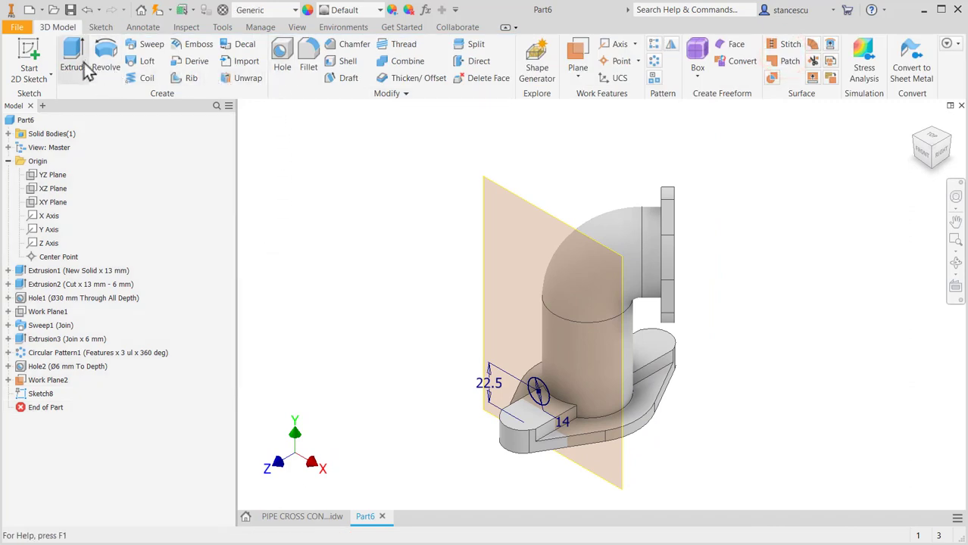
click(87, 67)
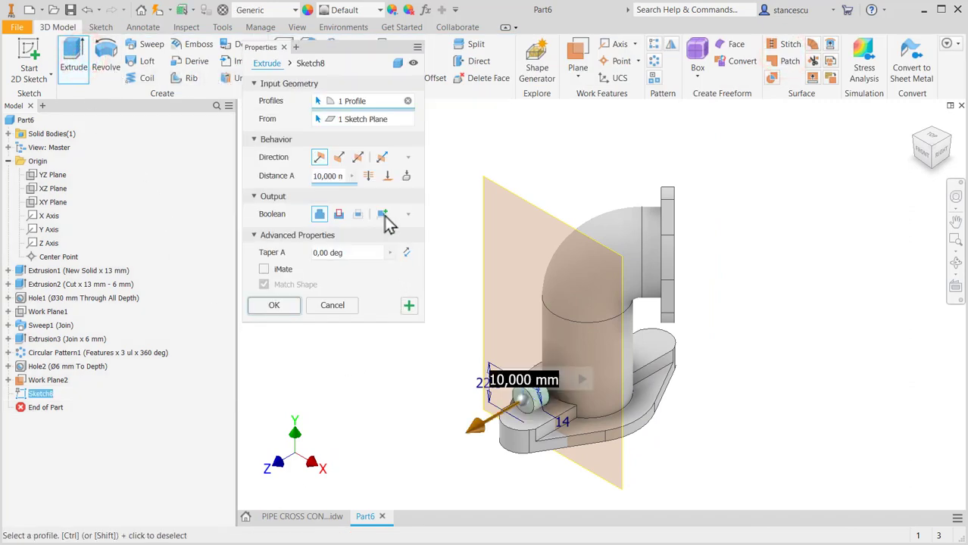
click(406, 177)
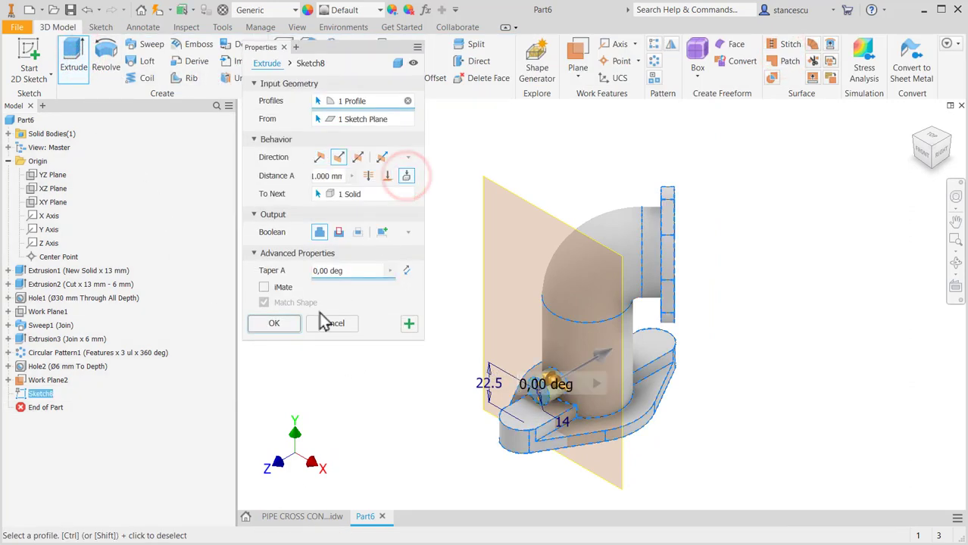
click(277, 323)
Hide Work Plane2, check the drawing, and return to Part6
scroll(588, 407, up, 5)
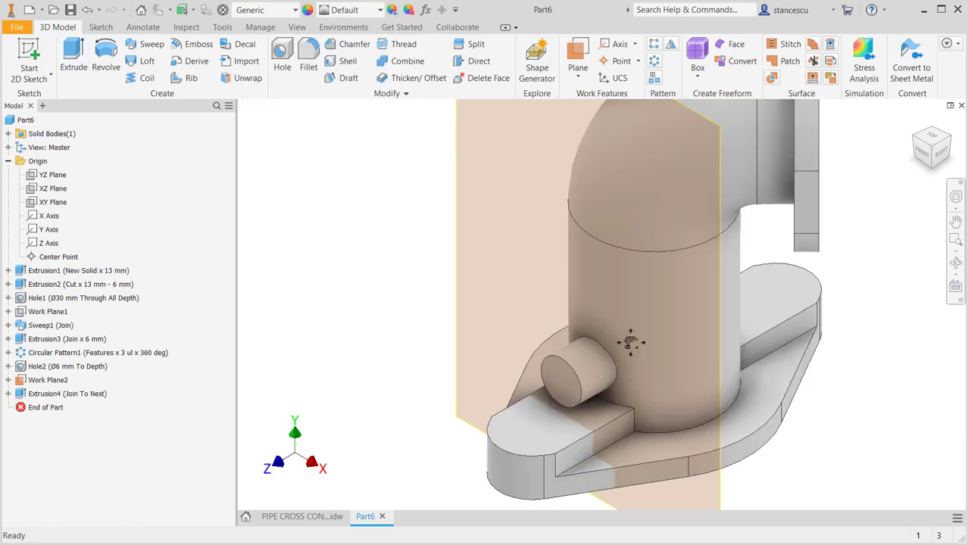
click(716, 468)
right_click(719, 470)
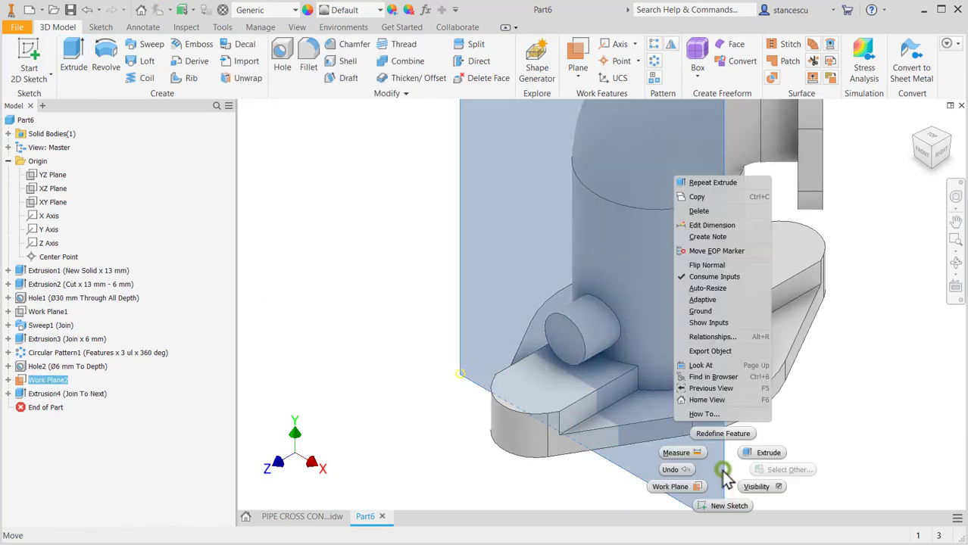
click(767, 486)
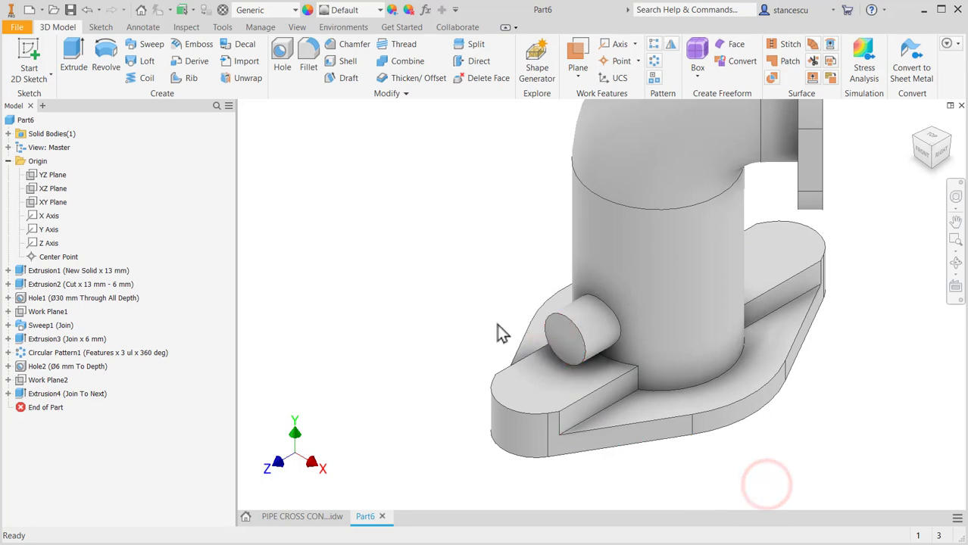
click(319, 519)
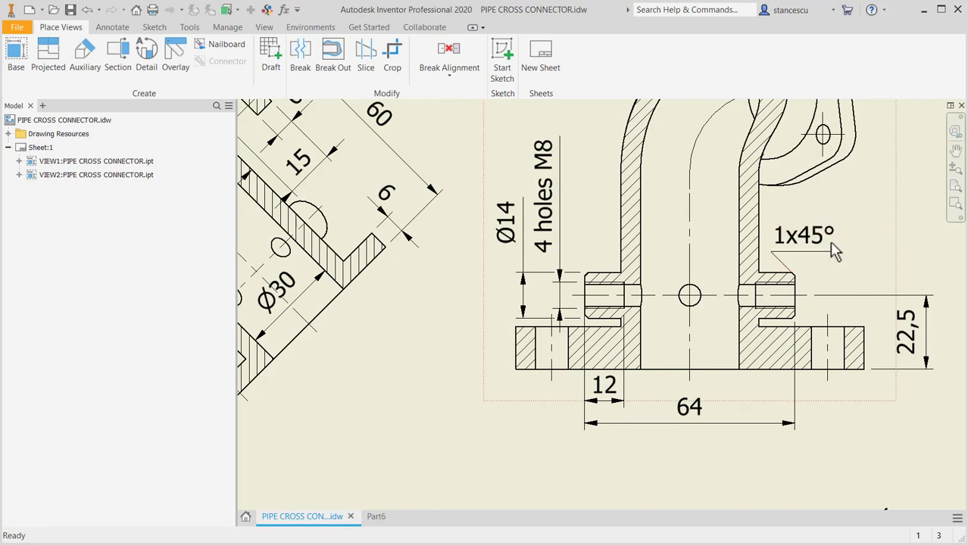
click(379, 518)
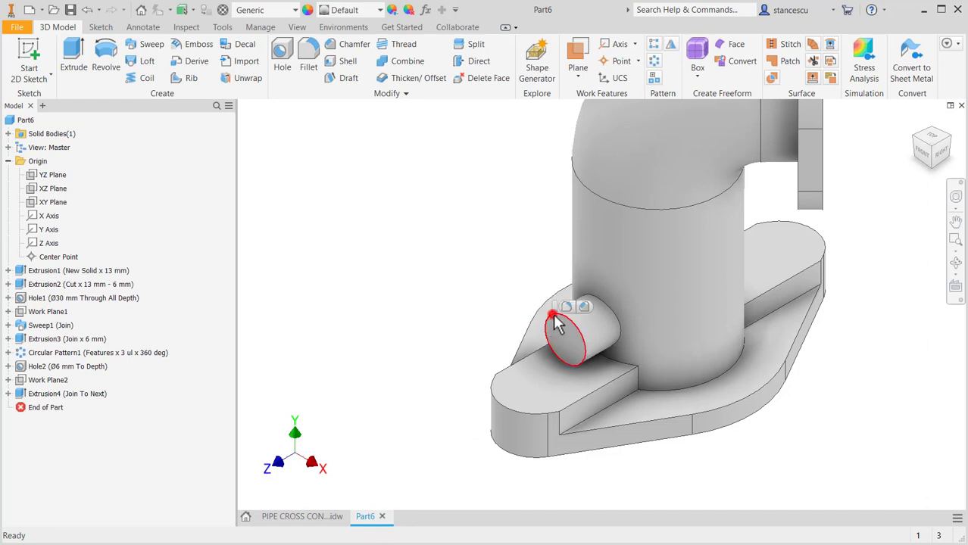
Chamfer the boss end edge by 1 mm, then glance at the drawing and return to Part6
click(583, 307)
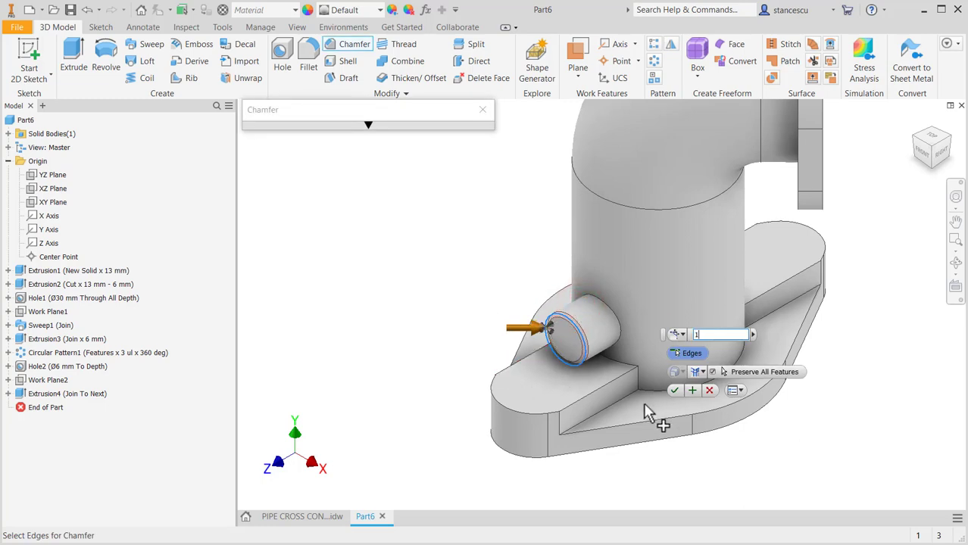
click(674, 390)
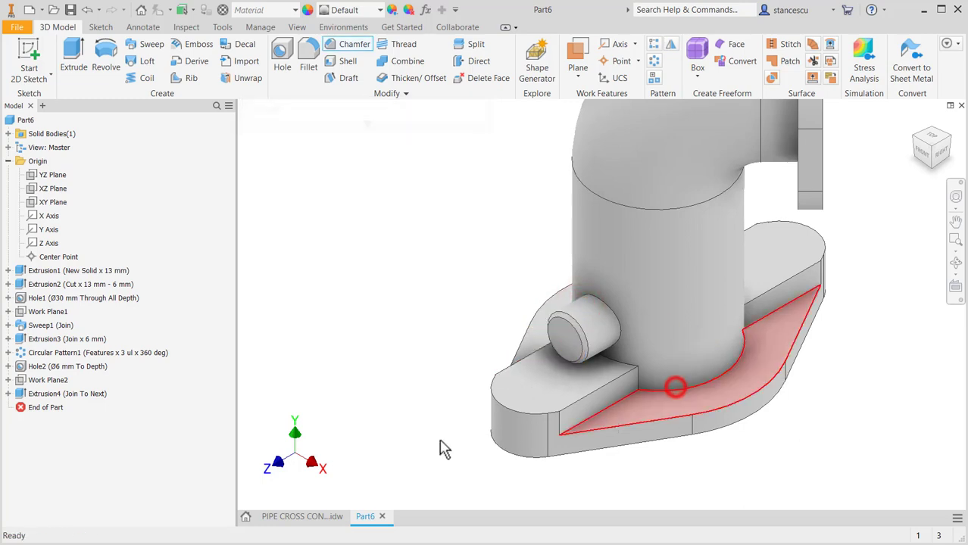
click(307, 517)
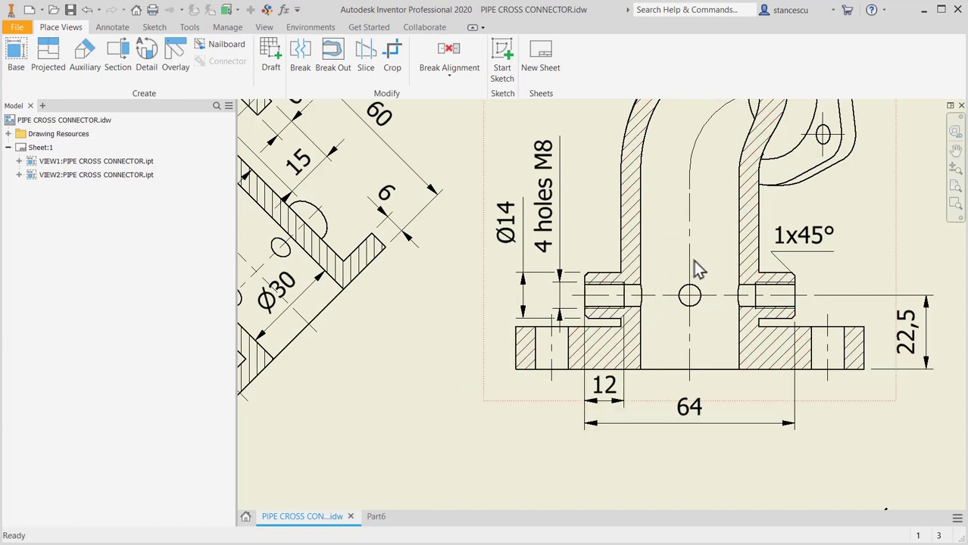
click(376, 516)
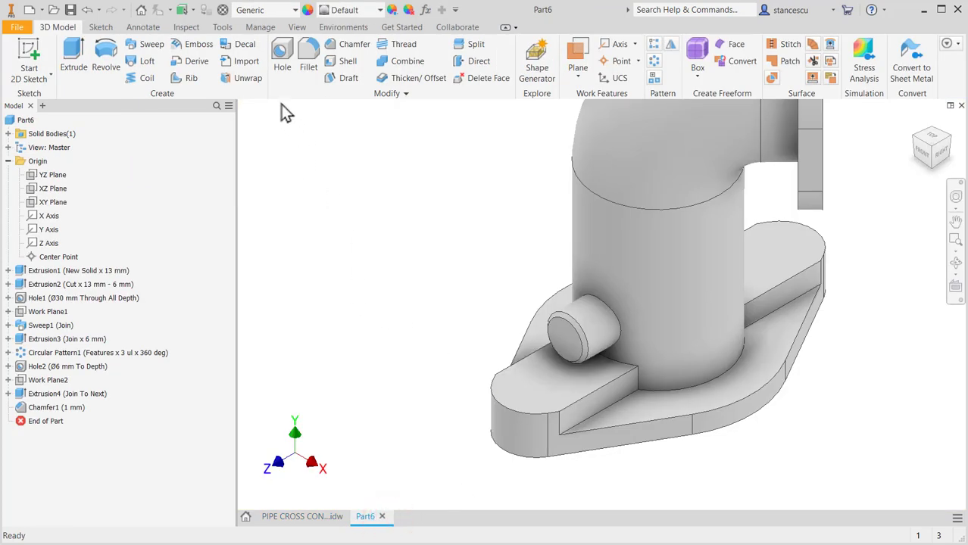
Start a tapped hole using ISO Metric profile thread, size 8 (M8x1.25)
click(277, 50)
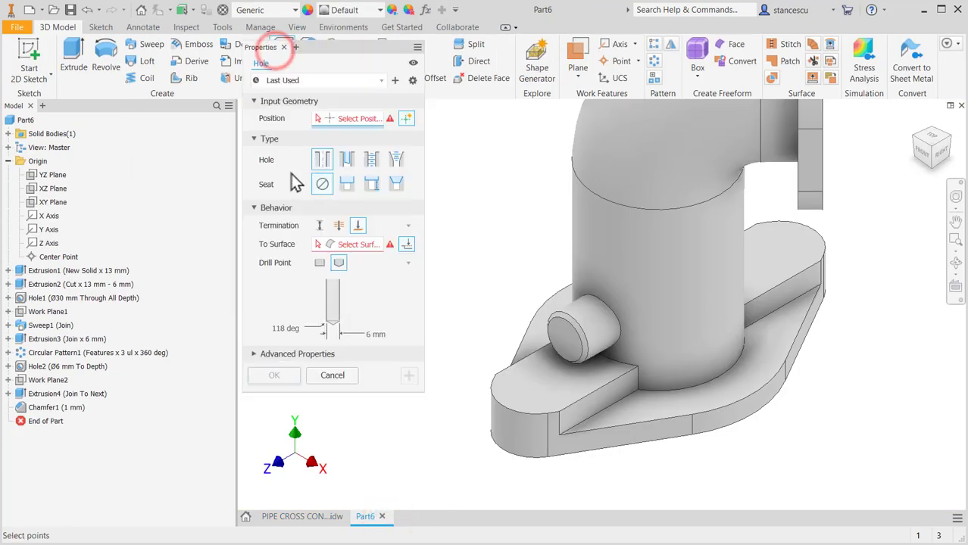
click(371, 159)
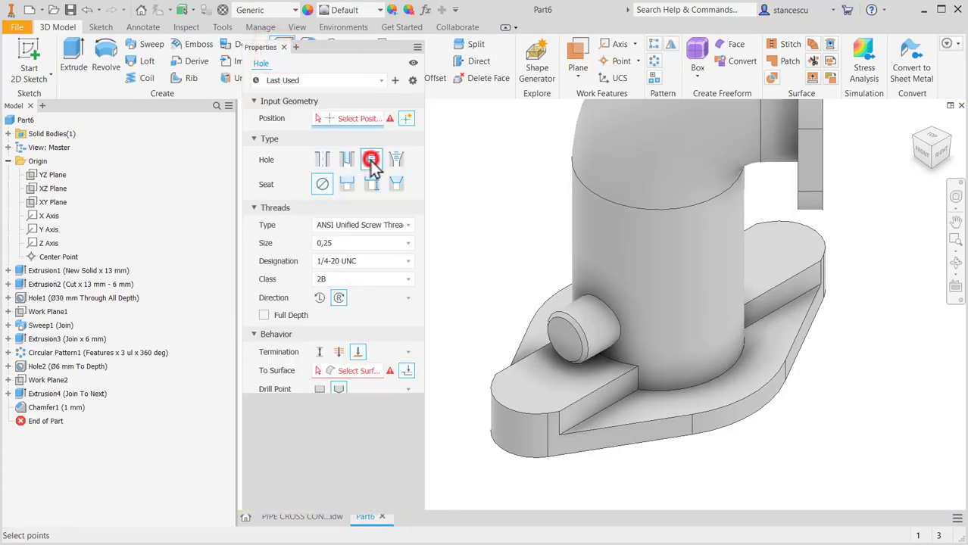
click(370, 225)
click(365, 272)
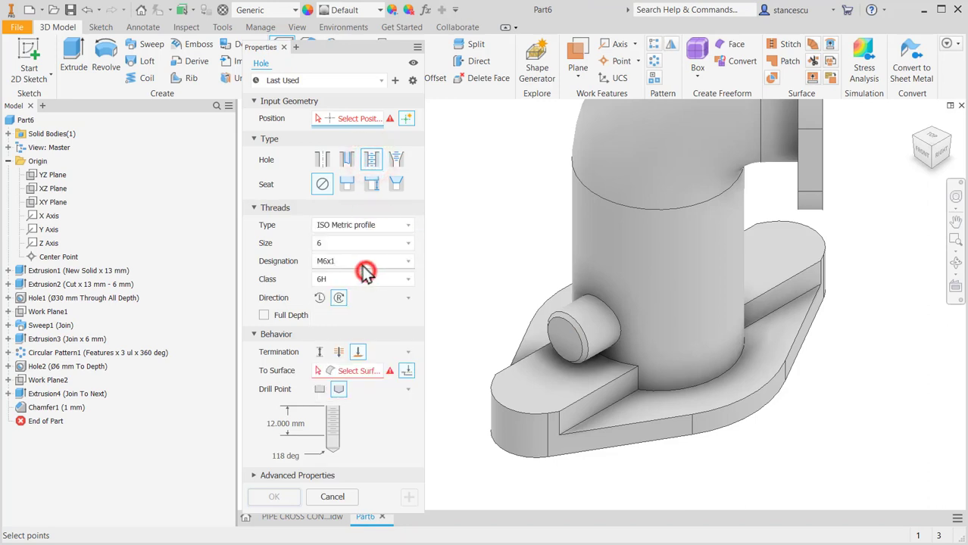
click(360, 244)
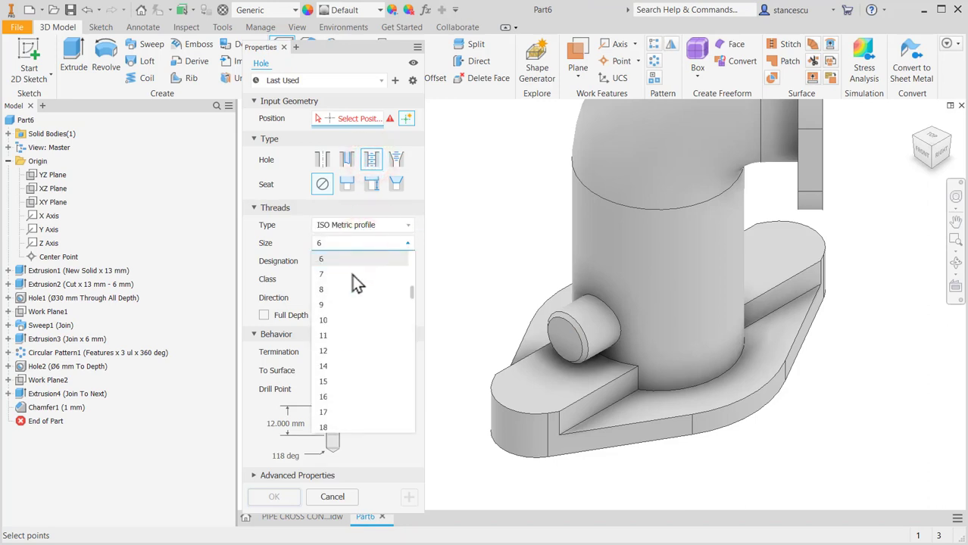
click(350, 292)
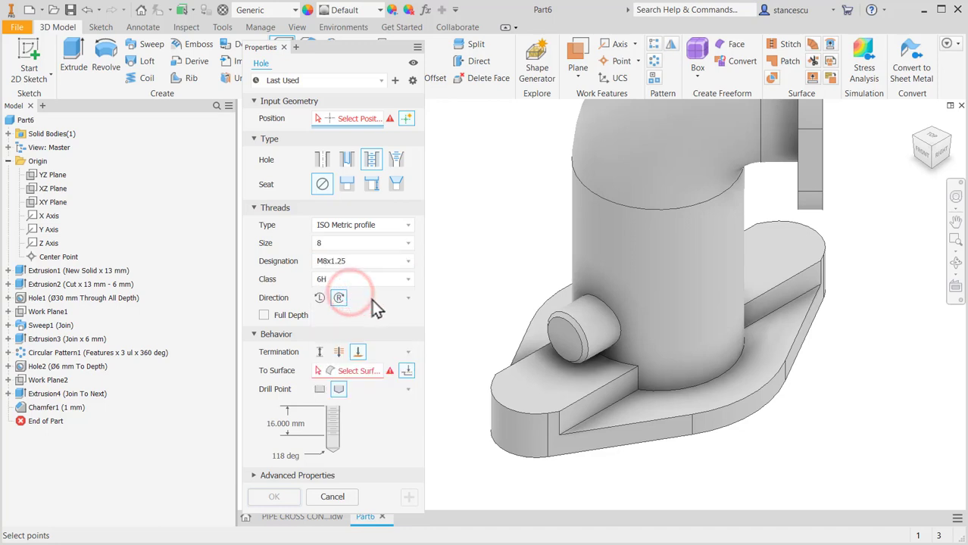
Place it concentric on the boss end face, 12 mm deep, ending at the pipe cylinder
click(568, 344)
click(604, 338)
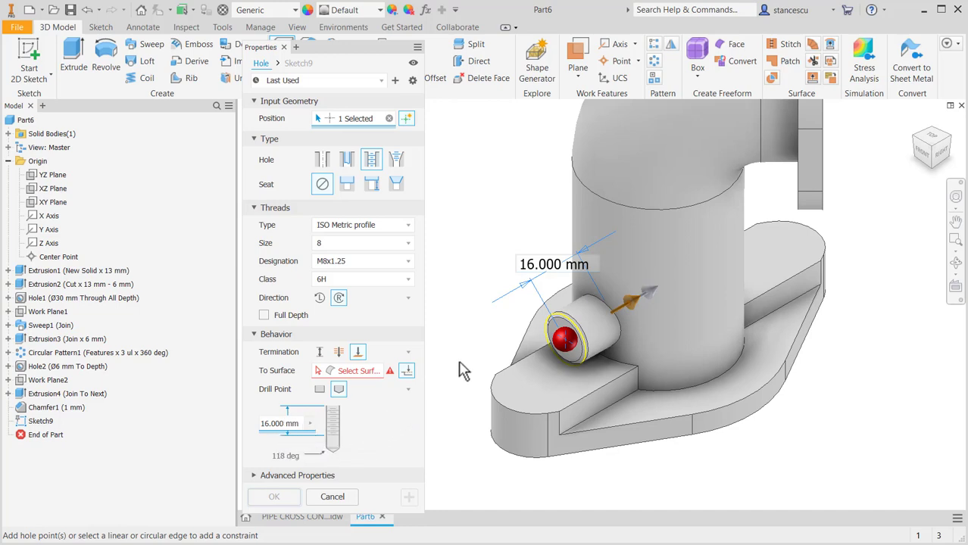
text(1212)
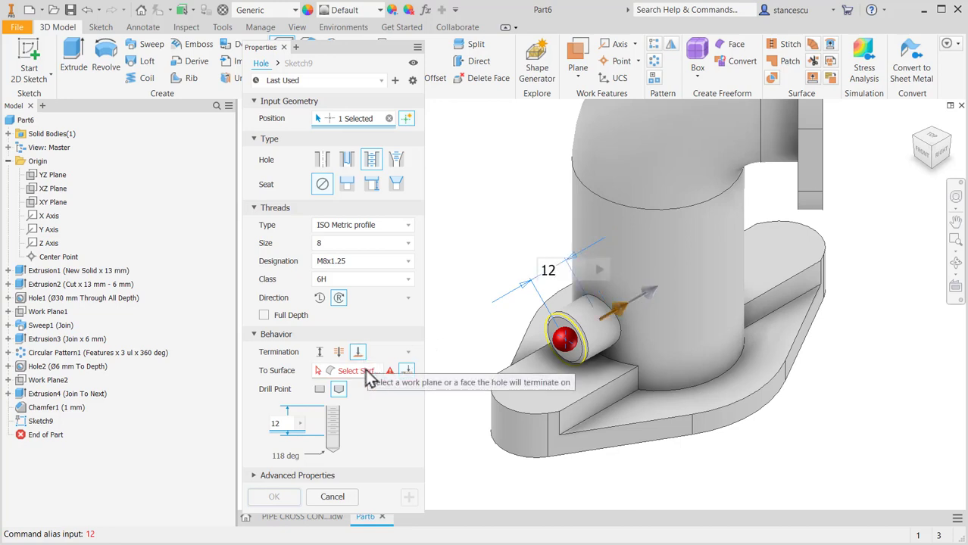
shift+middle_drag(817, 447, 767, 411)
click(686, 462)
shift+middle_drag(712, 463, 740, 480)
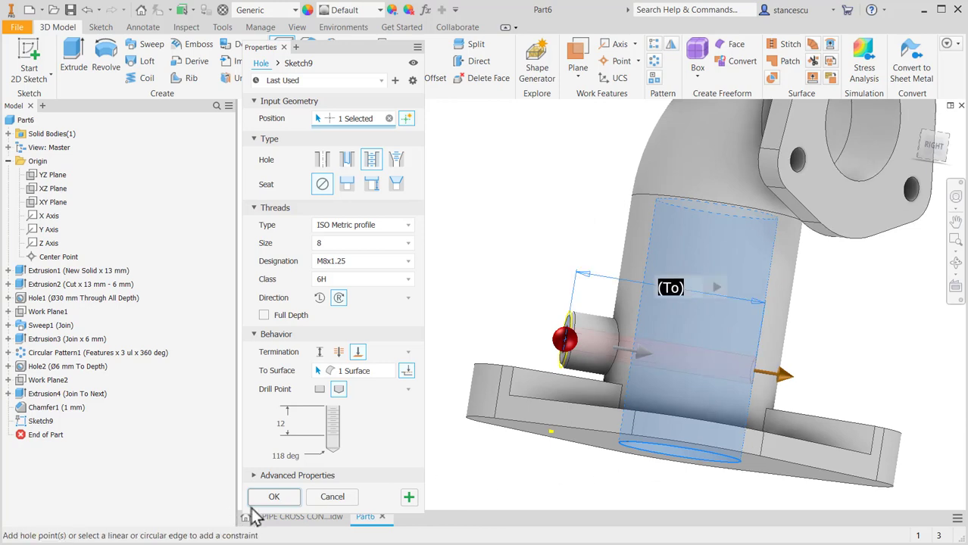
click(274, 498)
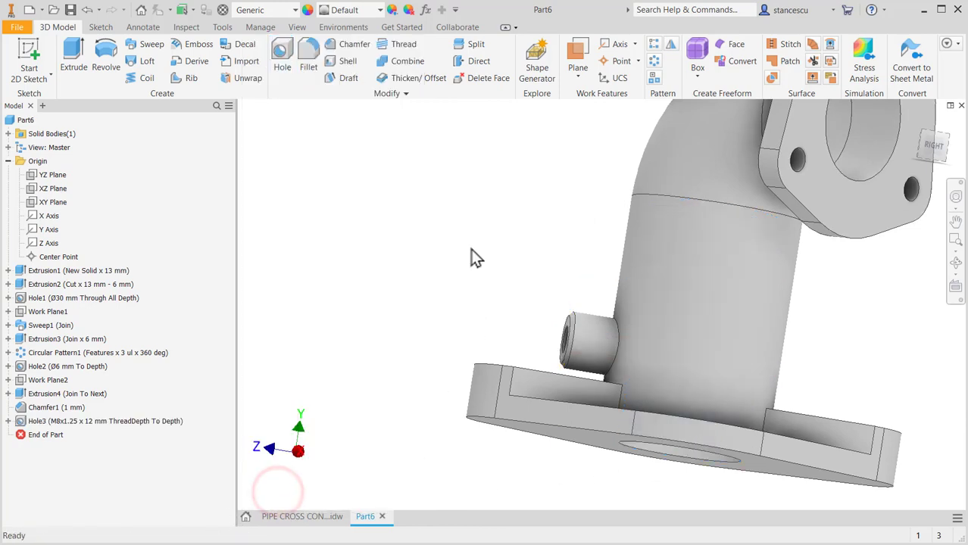
Circular-pattern Extrusion4, Hole3 and Chamfer1 four times around the vertical cylinder
key(F6)
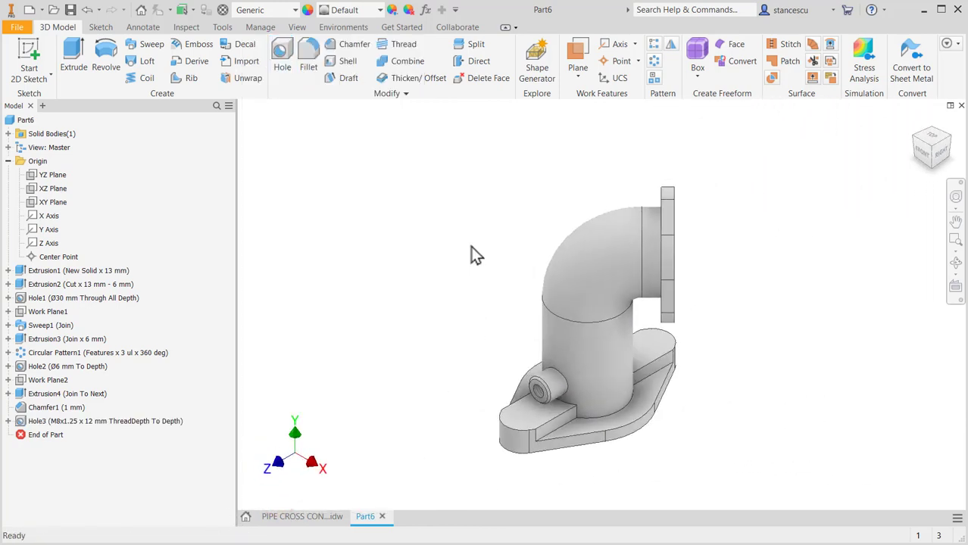
click(653, 62)
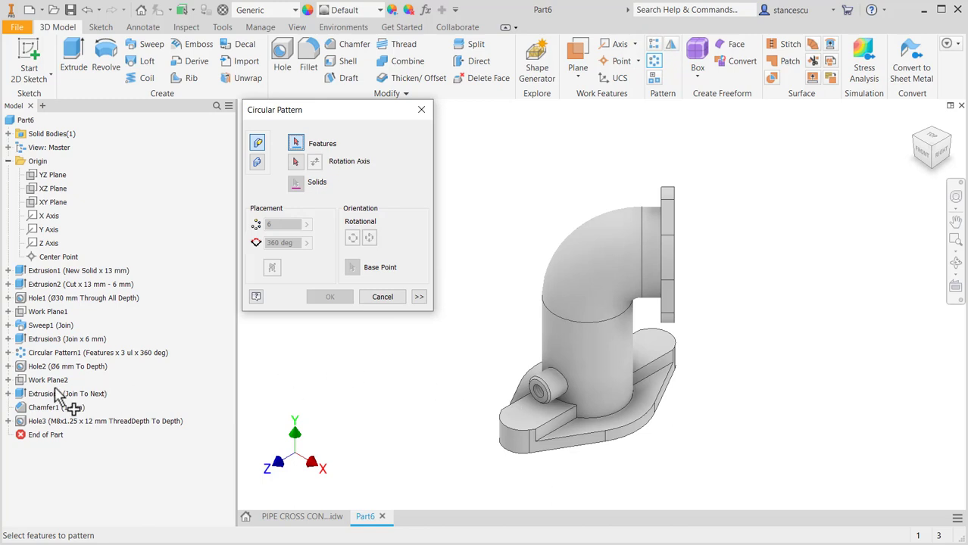
click(21, 395)
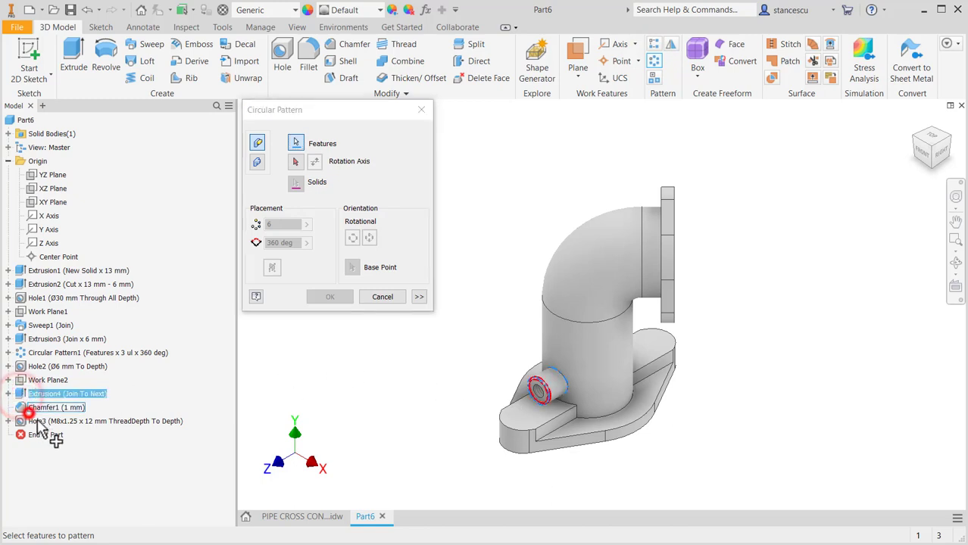
ctrl+click(45, 421)
ctrl+click(41, 407)
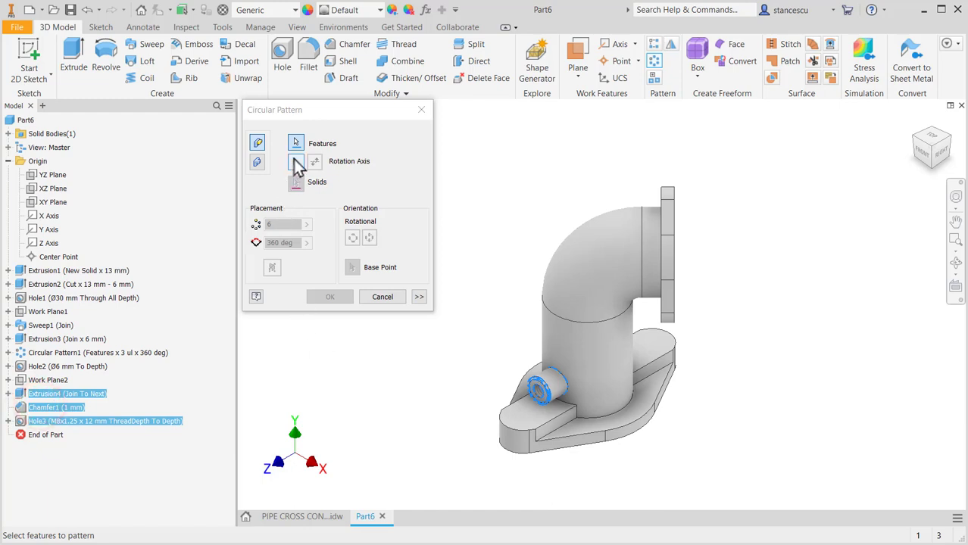
click(297, 163)
click(572, 344)
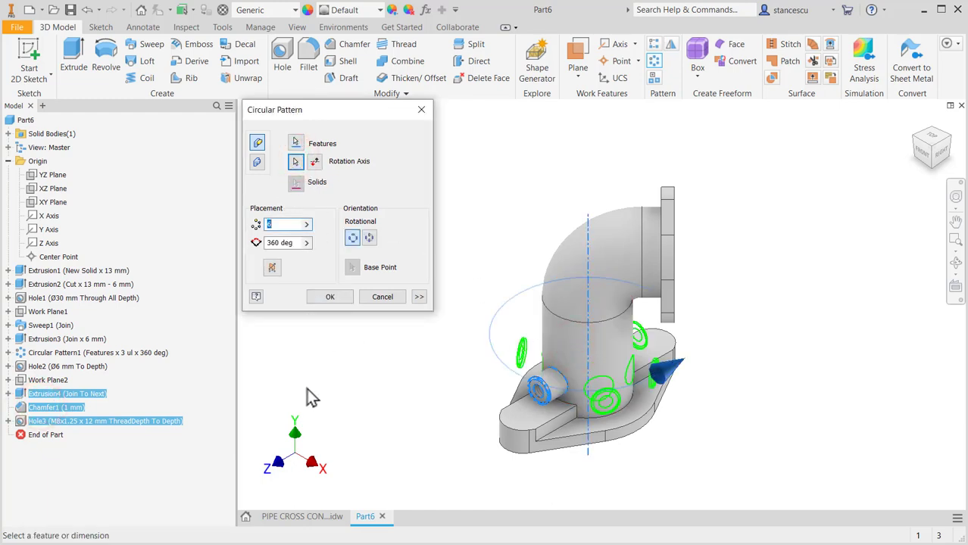
text(4)
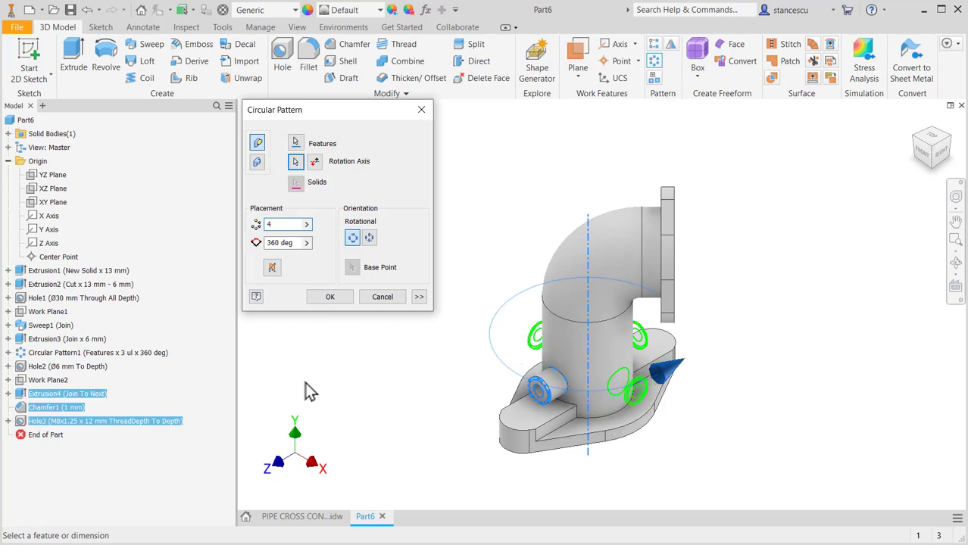
click(330, 297)
shift+middle_drag(410, 417, 355, 395)
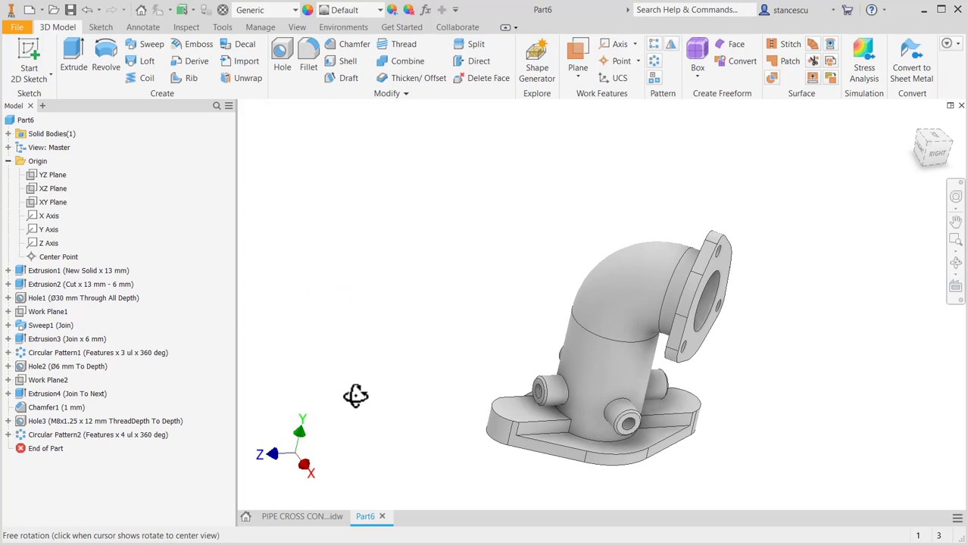
key(F6)
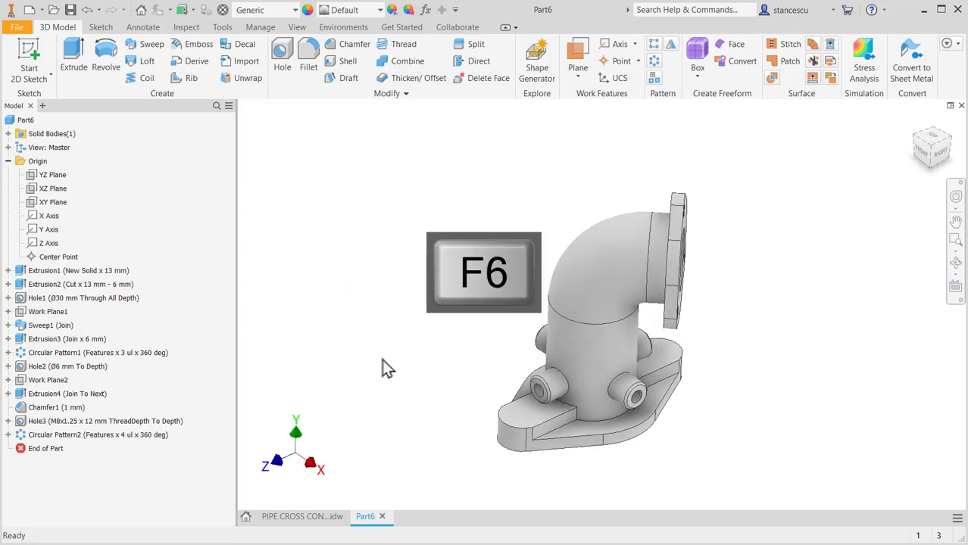
click(289, 518)
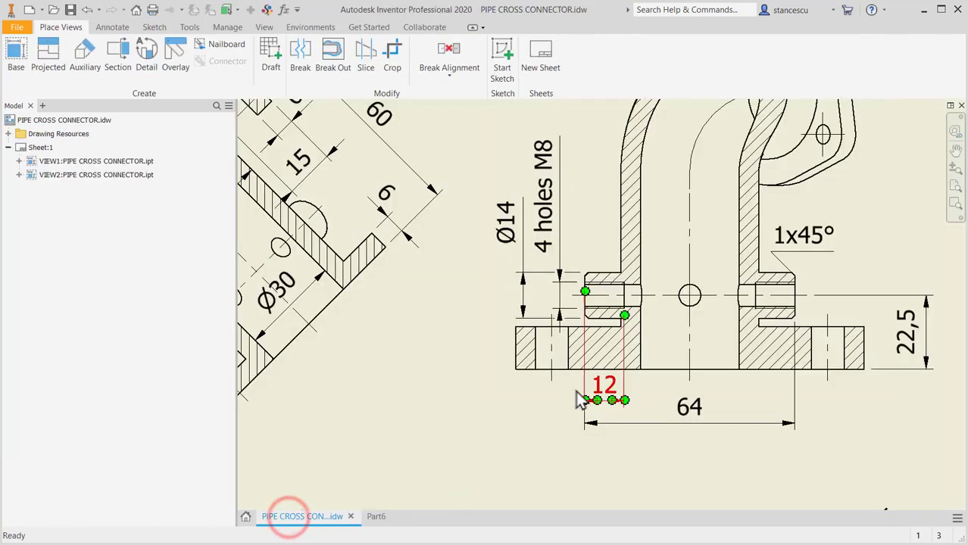
scroll(570, 355, down, 2)
middle_drag(379, 454, 361, 417)
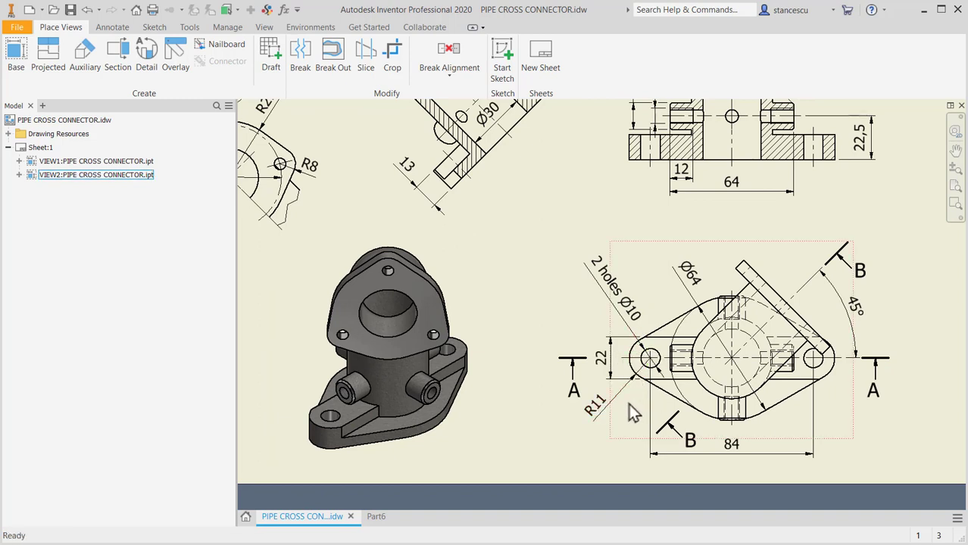
click(376, 516)
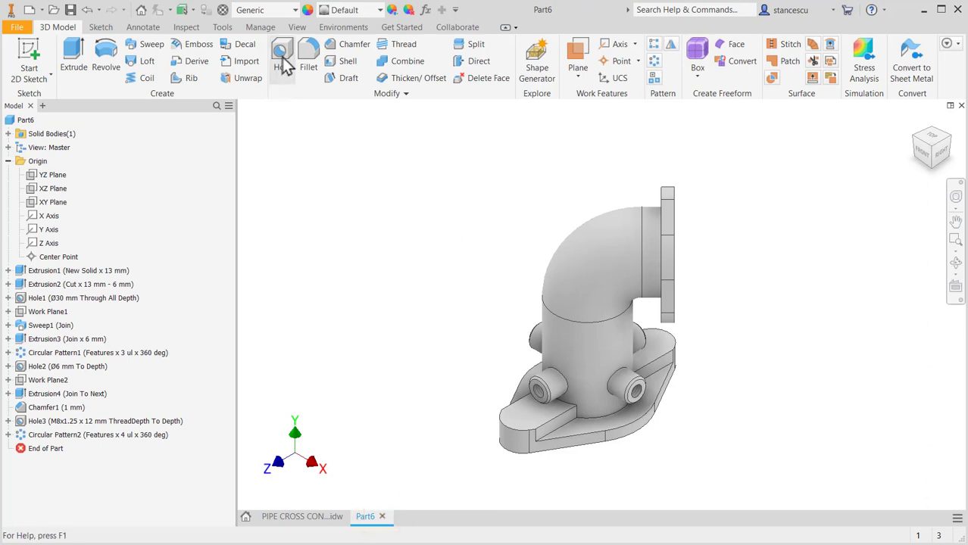
Sketch on the flange top face, projecting the far rounded end arc, and finish it
click(518, 415)
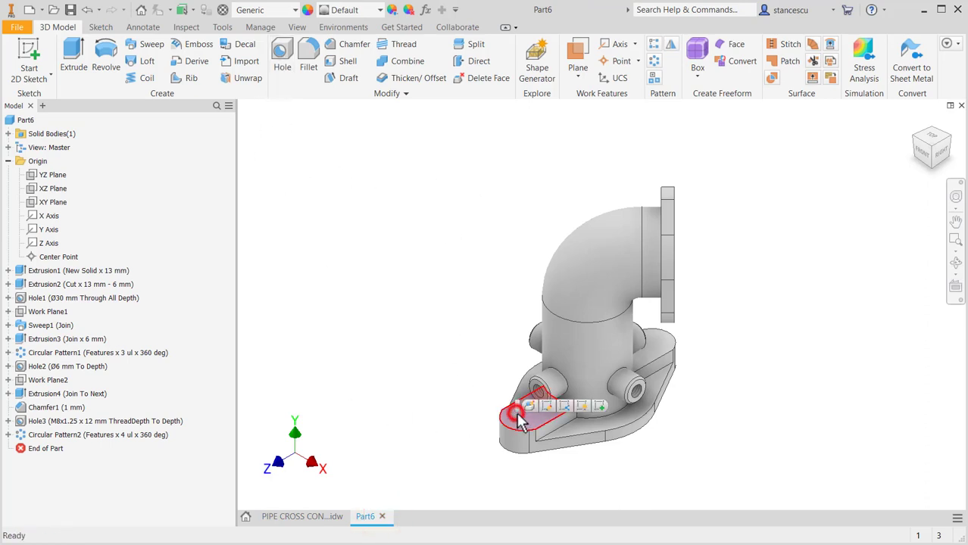
click(599, 406)
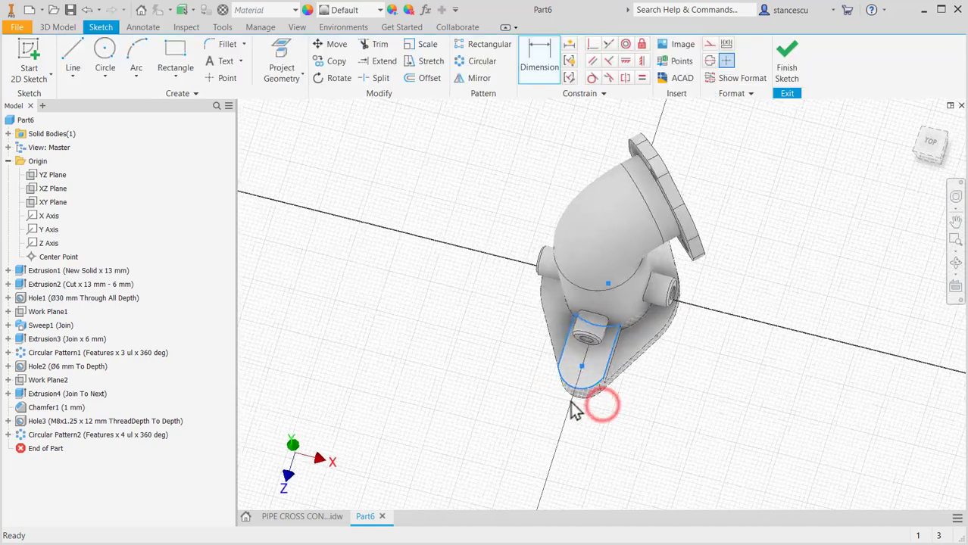
click(280, 59)
click(595, 140)
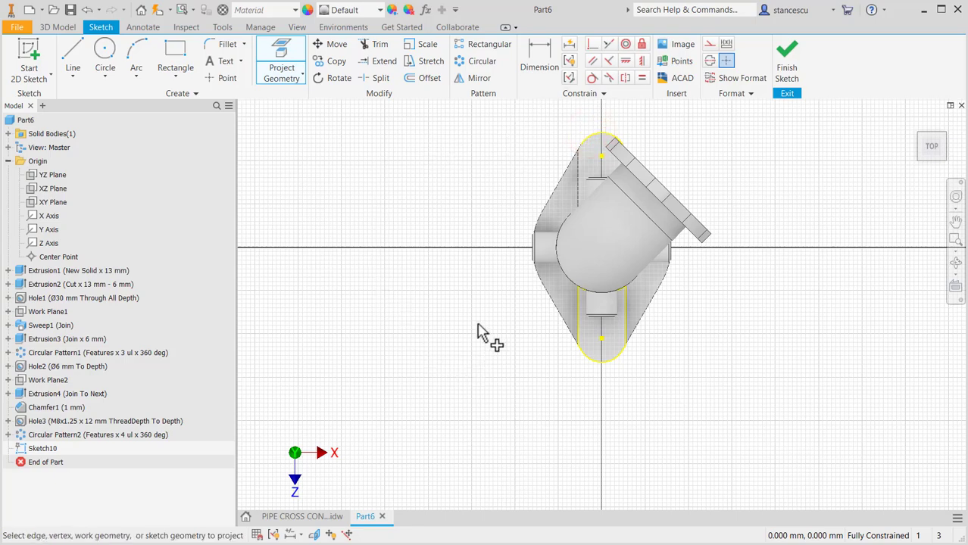
click(785, 76)
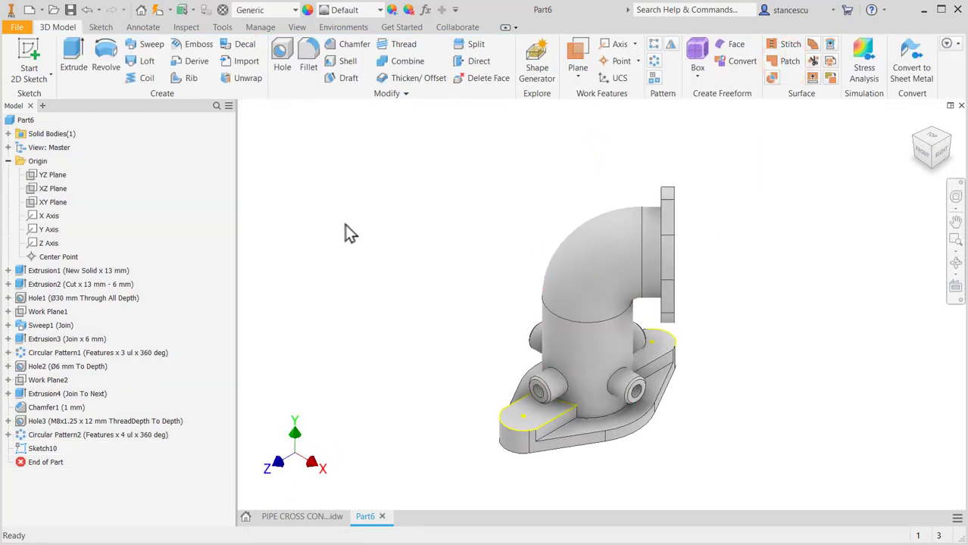
Create a simple Through All Ø10 mm hole at the left lug's sketch point
click(285, 55)
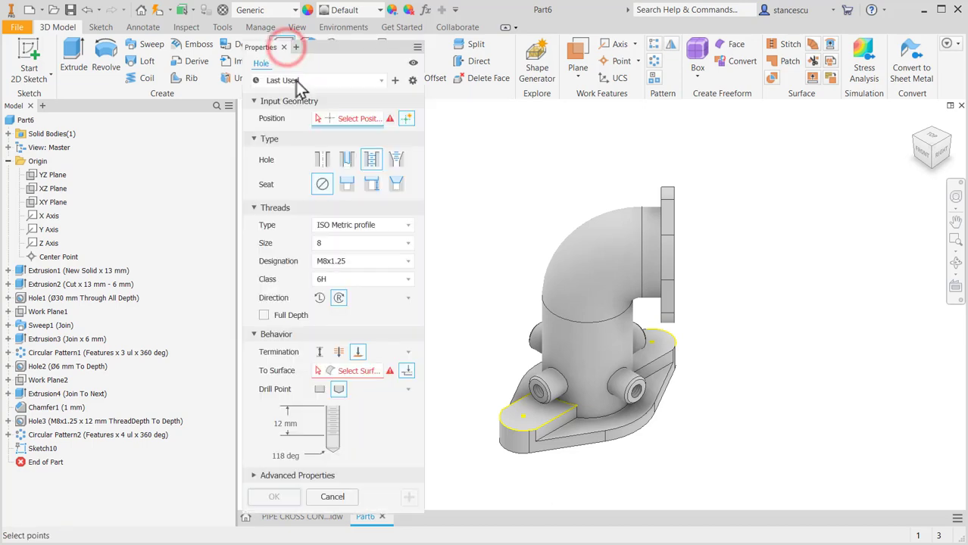
click(524, 418)
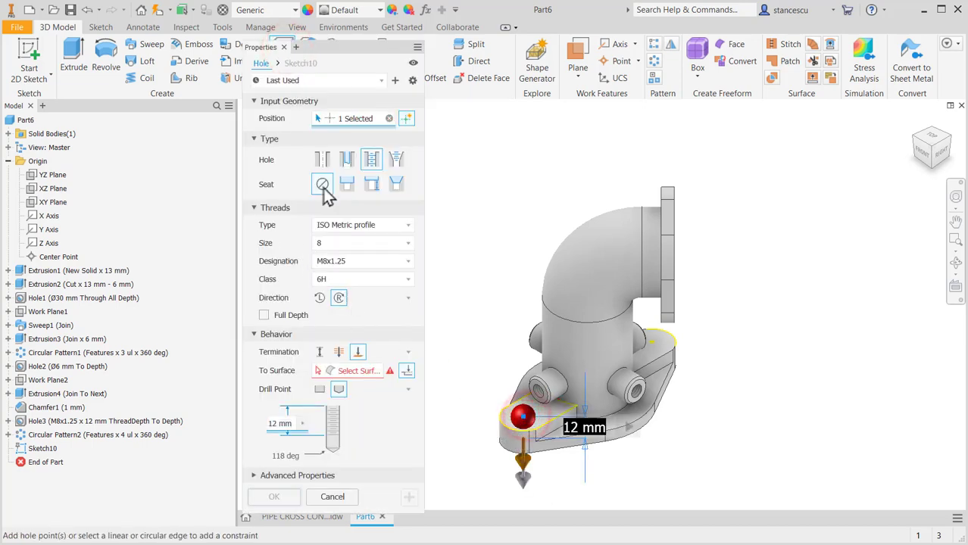
click(322, 162)
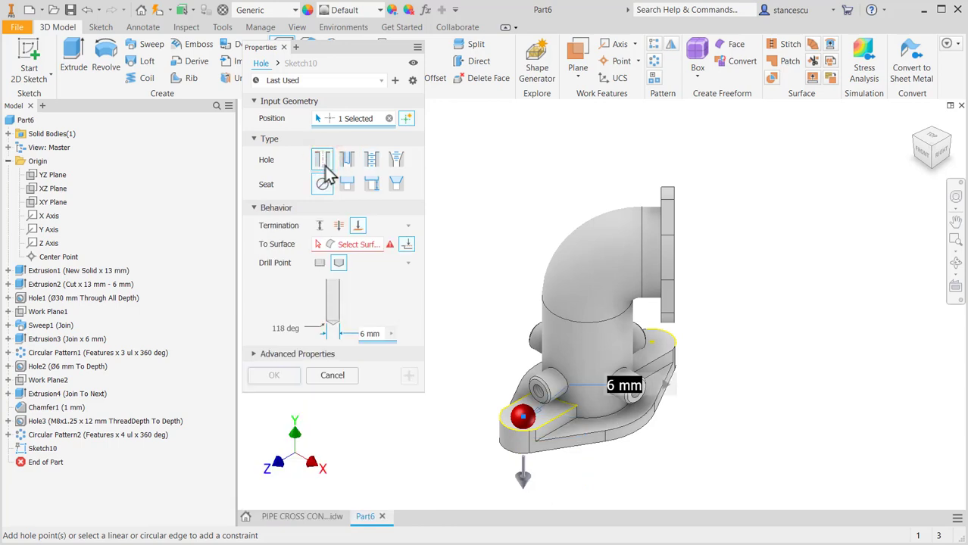
click(339, 226)
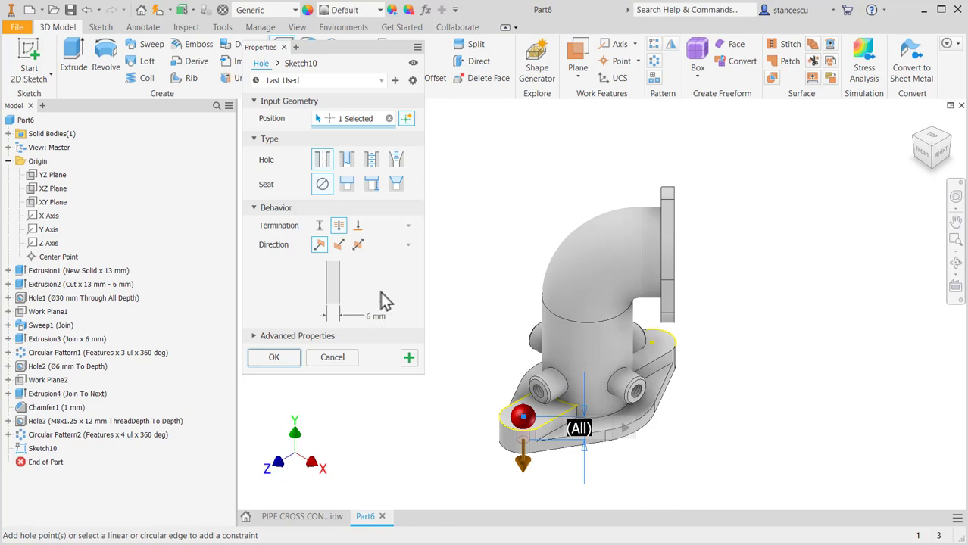
key(Tab)
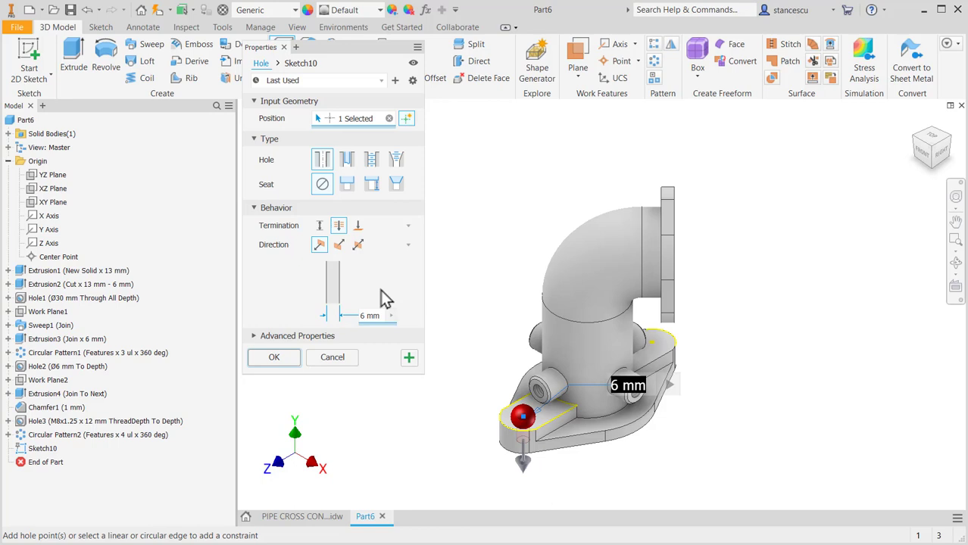
text(10)
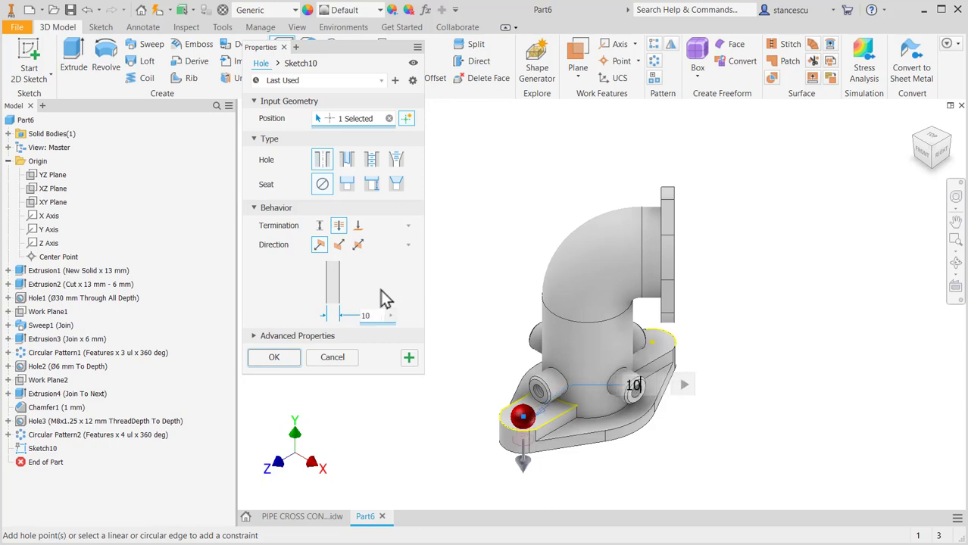
key(Return)
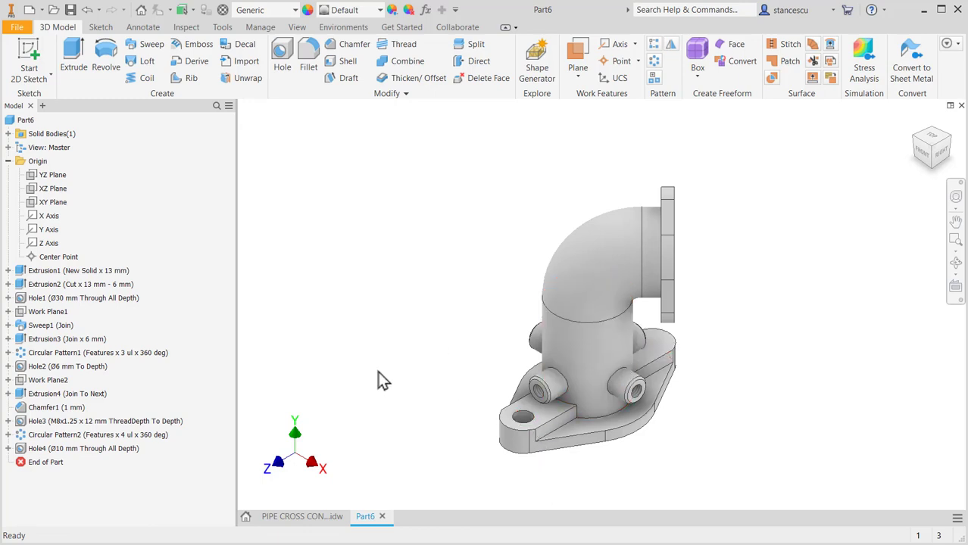
Edit Hole4 to add the second Ø10 hole on the other lug
double_click(18, 448)
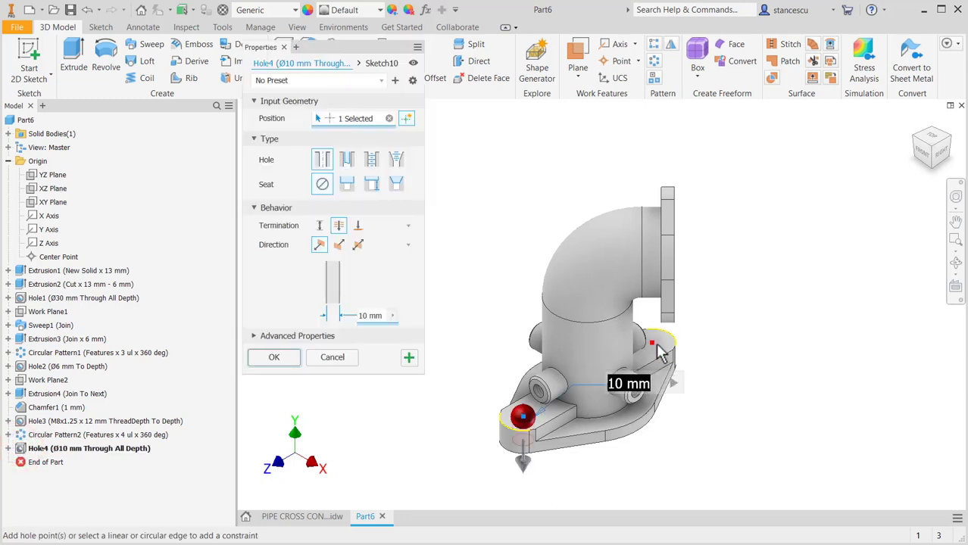
click(653, 344)
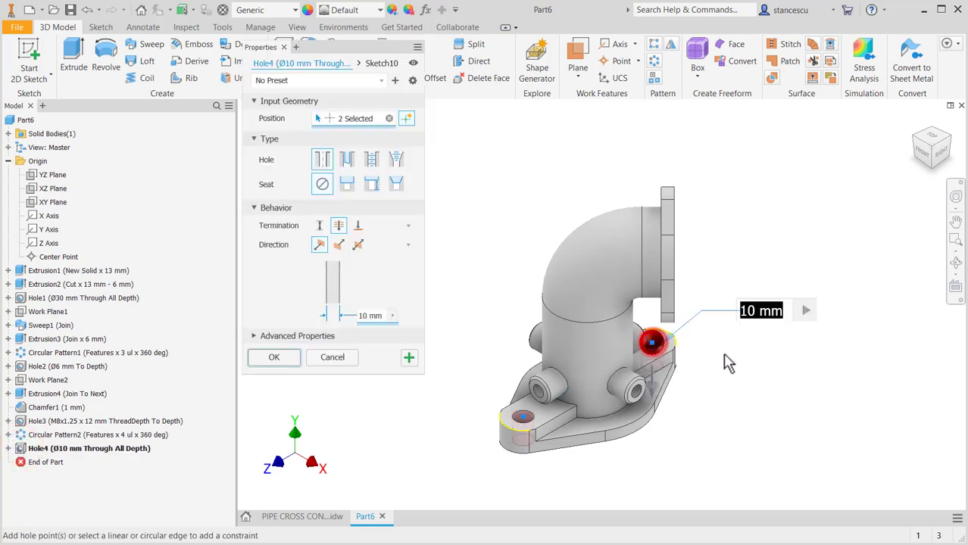
click(285, 361)
shift+middle_drag(394, 357, 413, 409)
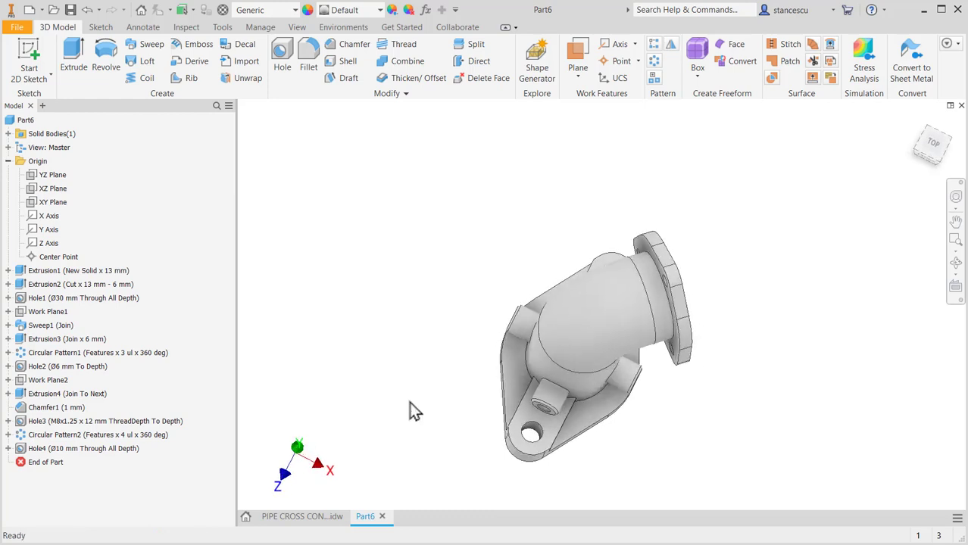
Assign Steel, Cast as the part material with the Steel - Cast appearance
key(F6)
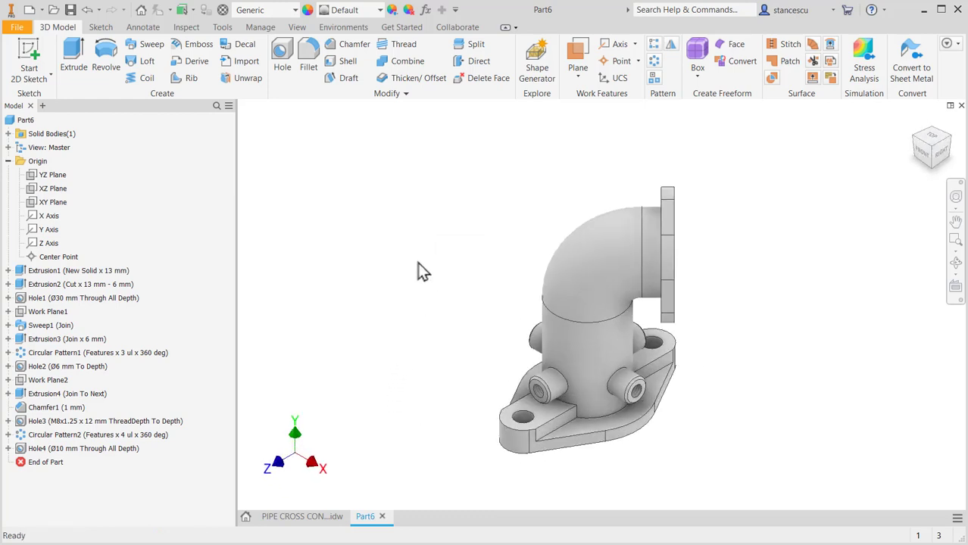
click(292, 11)
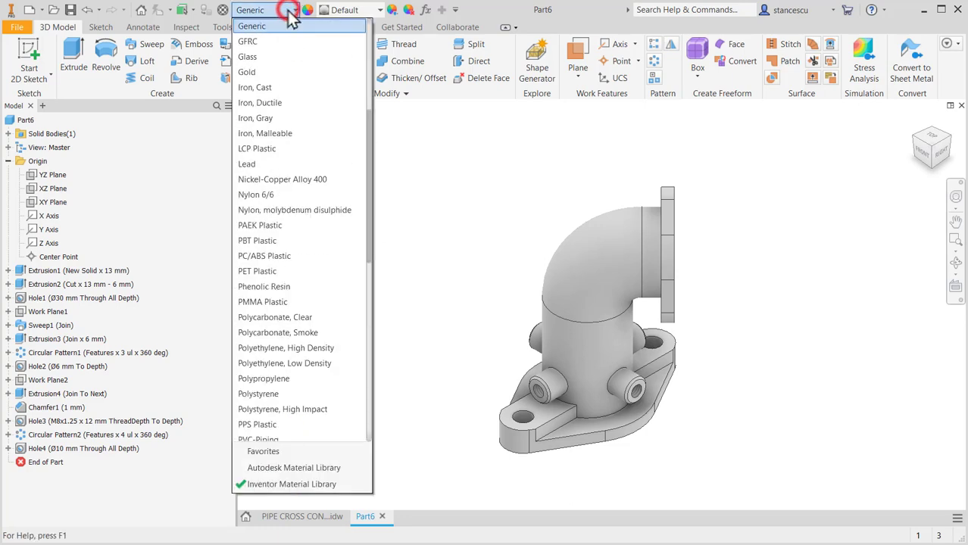
scroll(290, 260, down, 7)
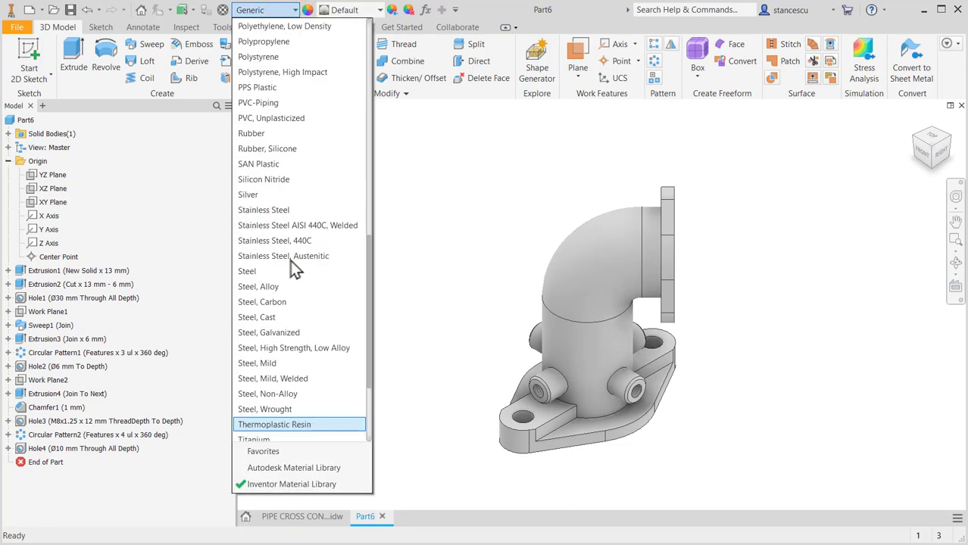
click(288, 318)
click(346, 7)
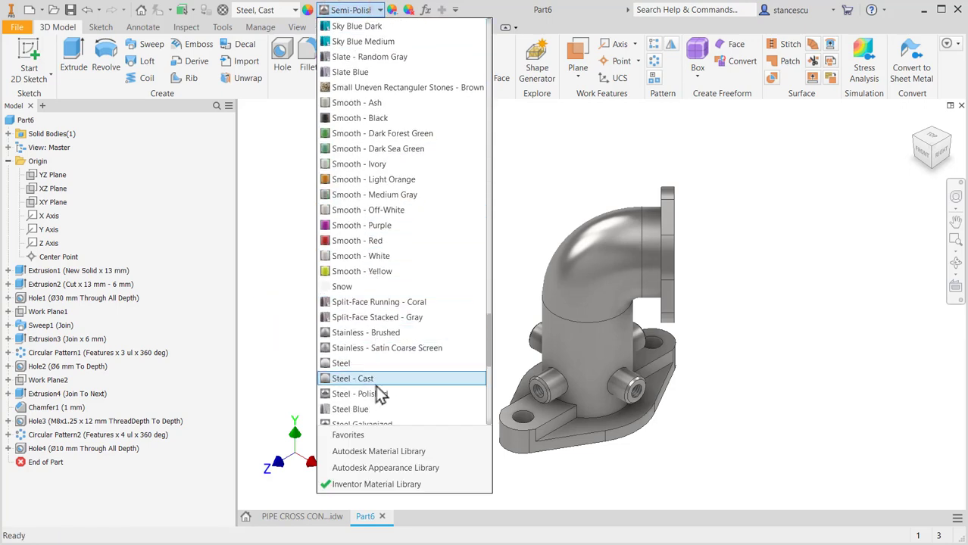
click(374, 382)
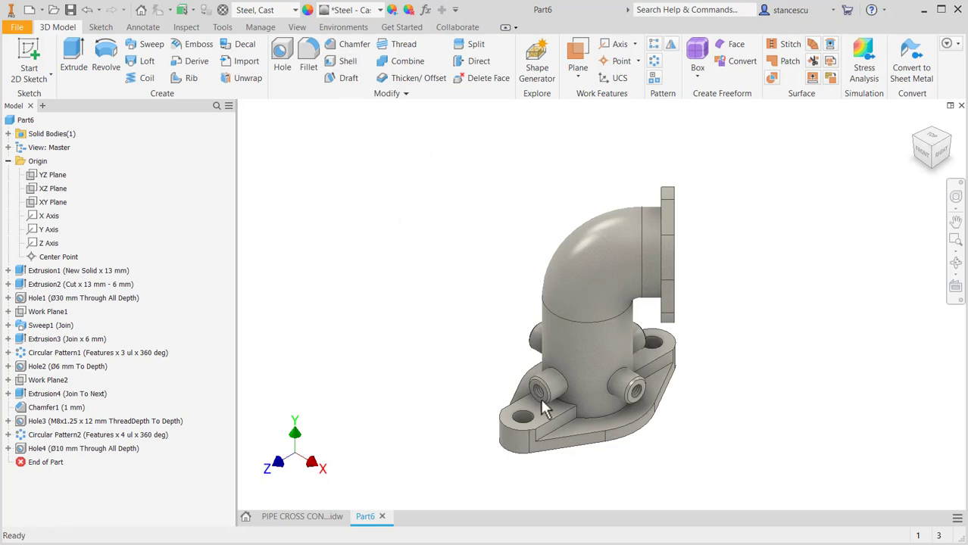
Give the bottom mounting face and pipe flange face a different finish from the appearance list
shift+middle_drag(767, 378, 744, 332)
click(650, 402)
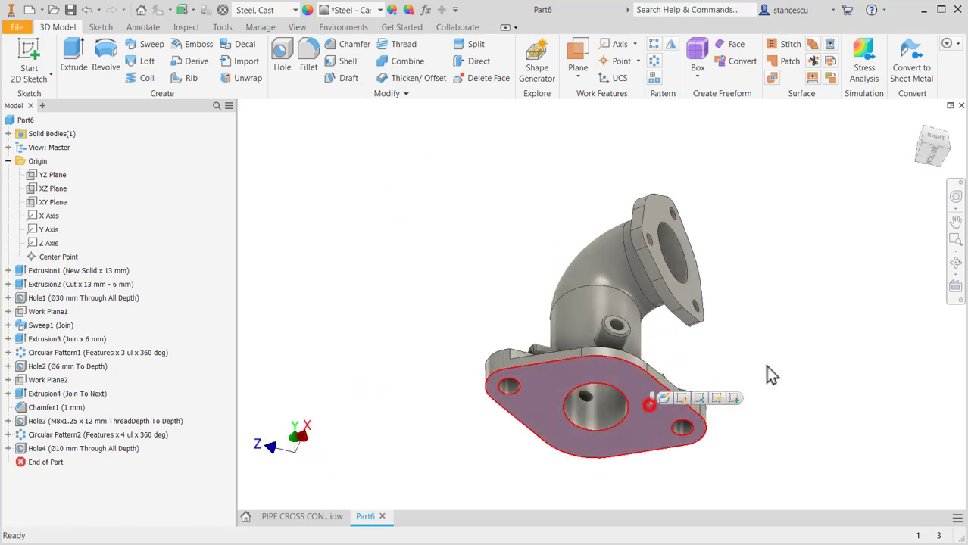
shift+middle_drag(771, 363, 763, 381)
ctrl+click(666, 277)
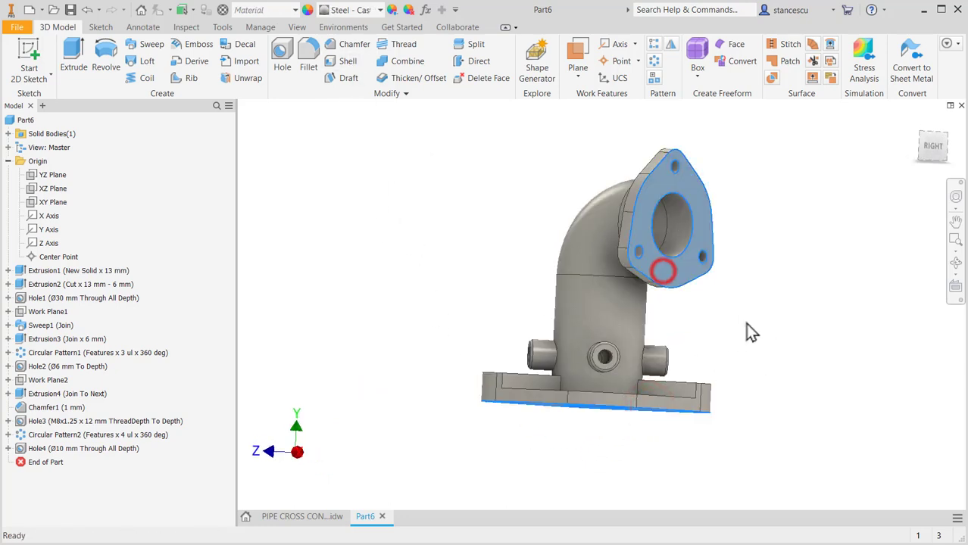
shift+middle_drag(745, 331, 760, 335)
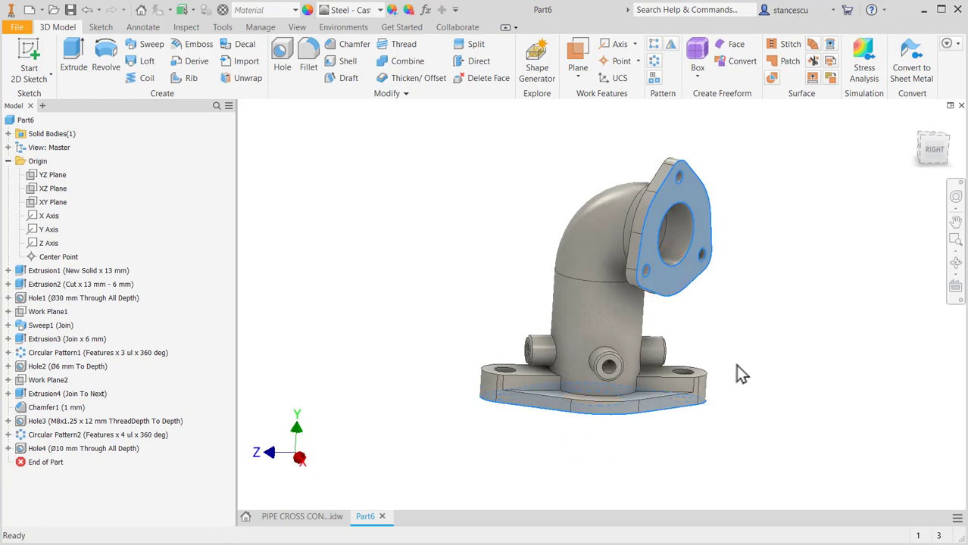
shift+middle_drag(750, 352, 741, 325)
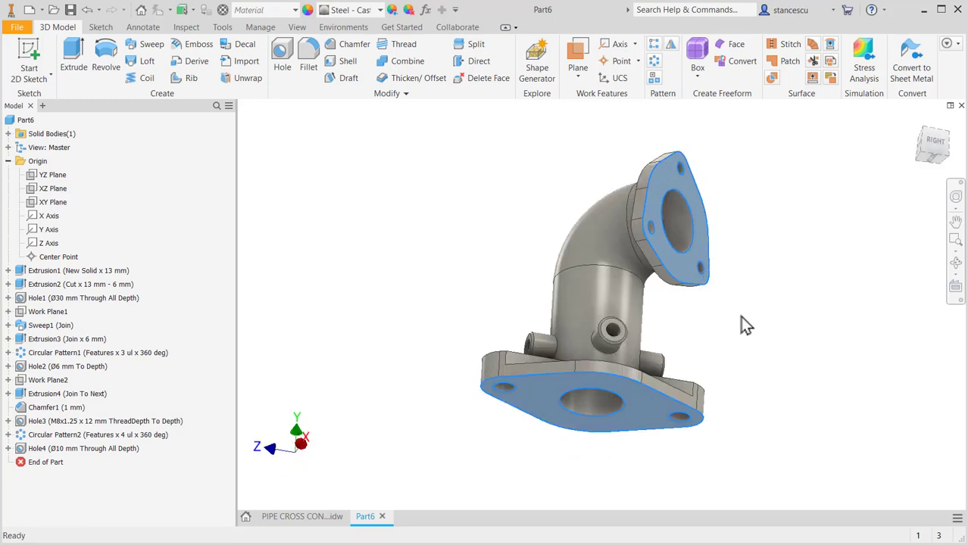
click(353, 11)
click(354, 35)
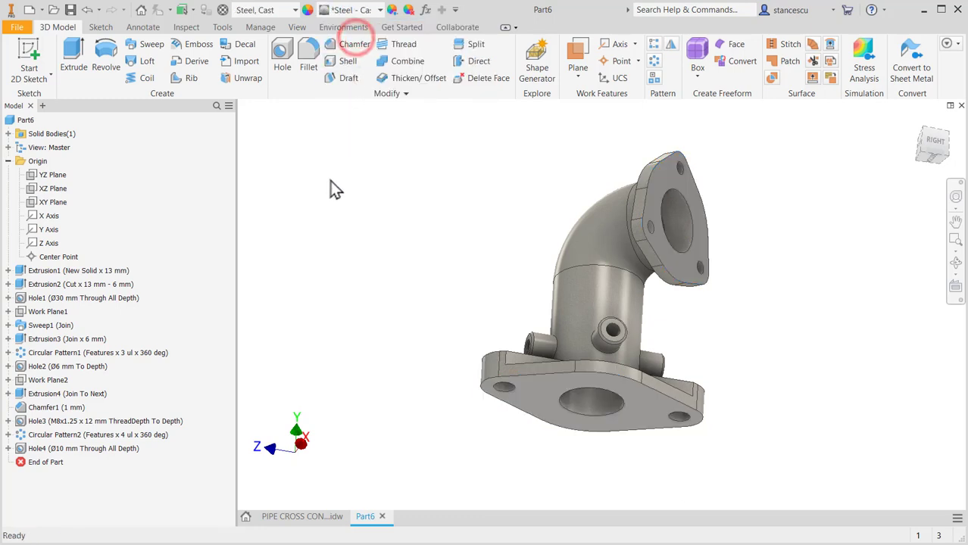
key(F6)
click(356, 250)
click(369, 331)
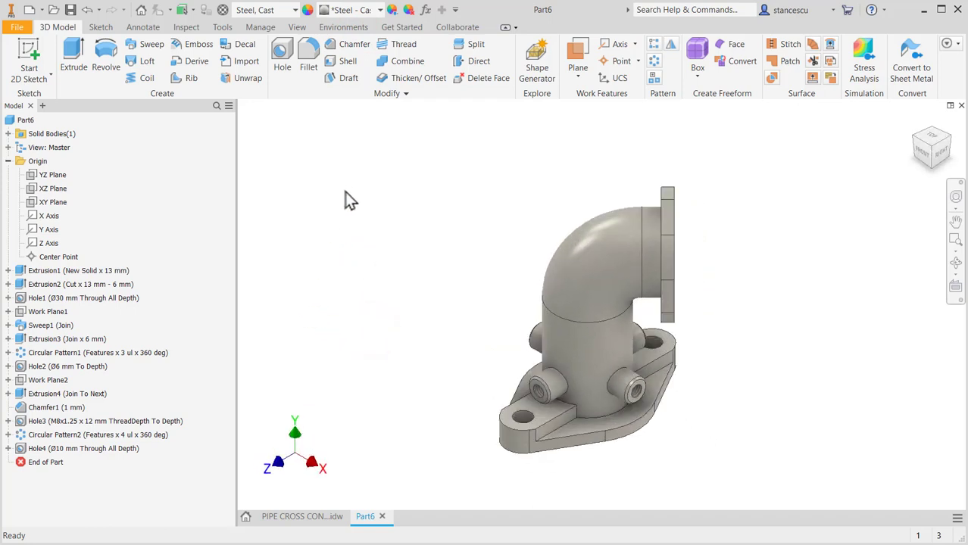
right_click(17, 121)
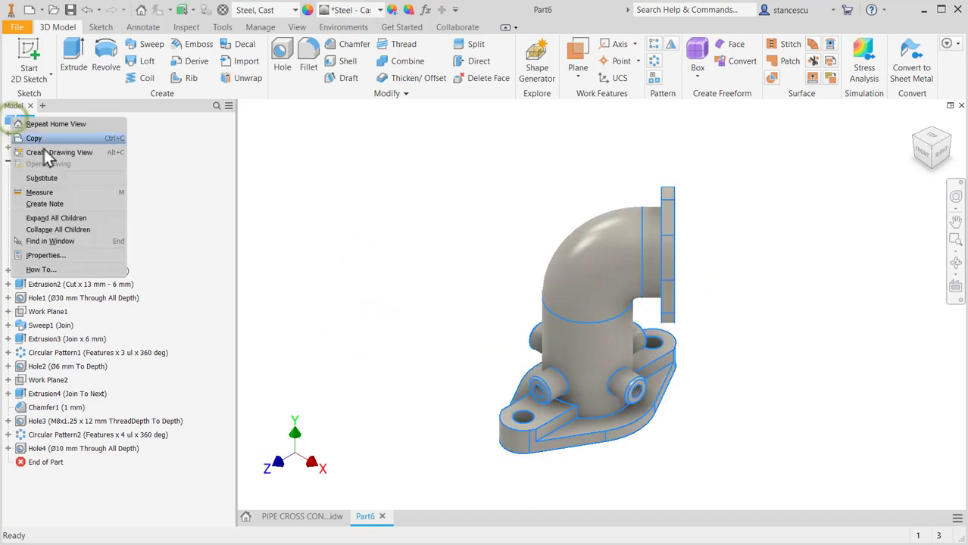
click(50, 255)
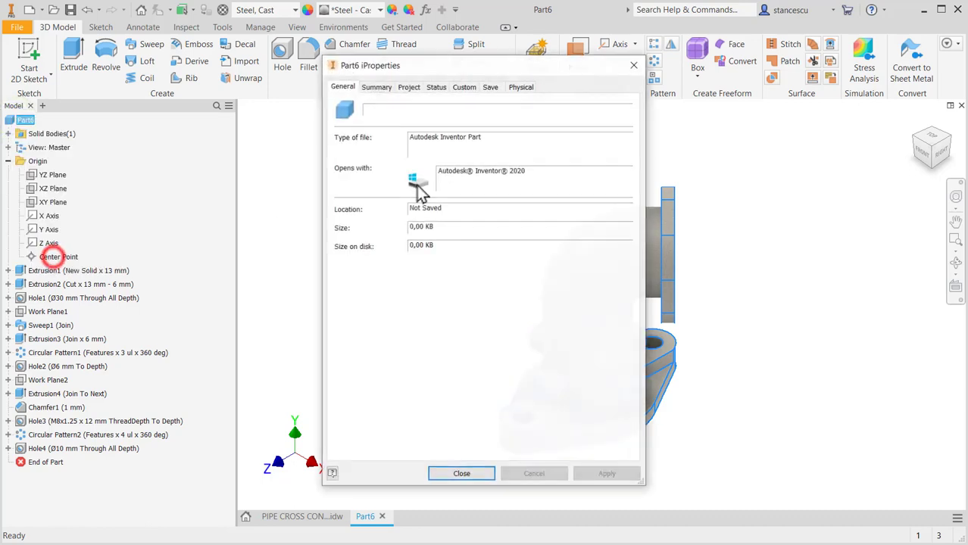
click(517, 88)
click(583, 120)
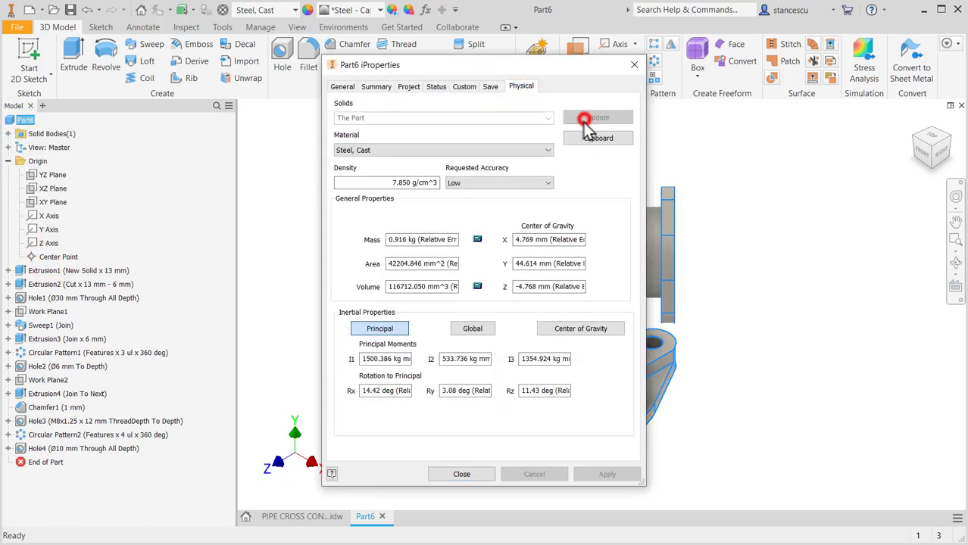
click(462, 476)
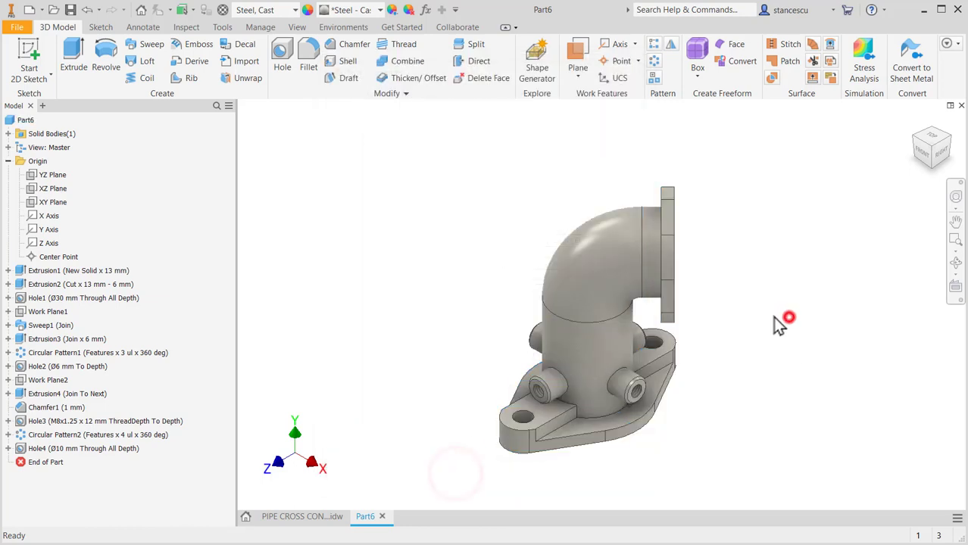